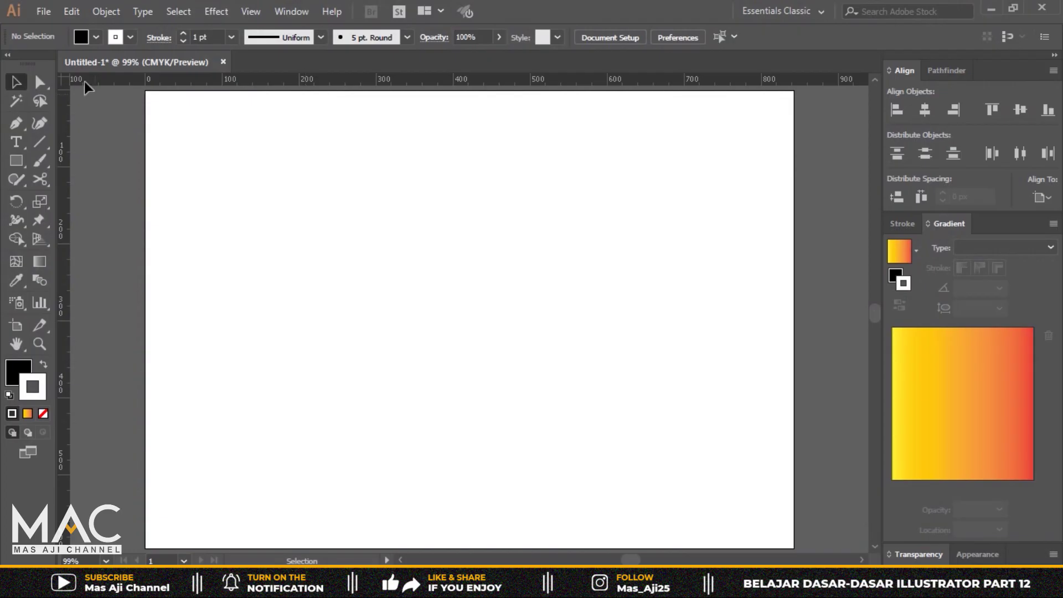
- Glance at the Rotate/Reflect flyout, then switch to the Pen tool
left_click_drag(15, 202, 52, 204)
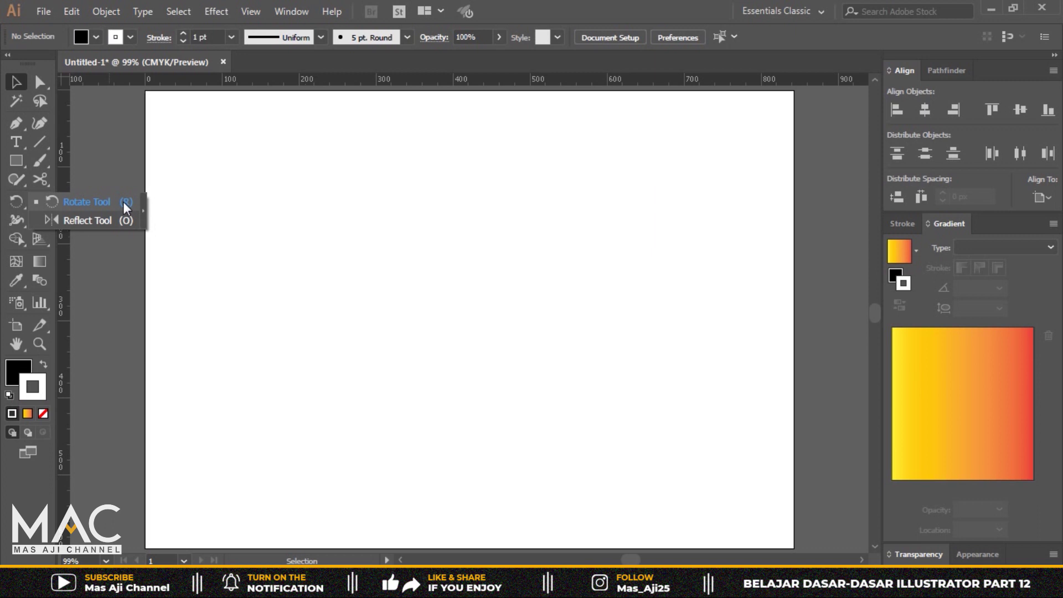
left_click(13, 124)
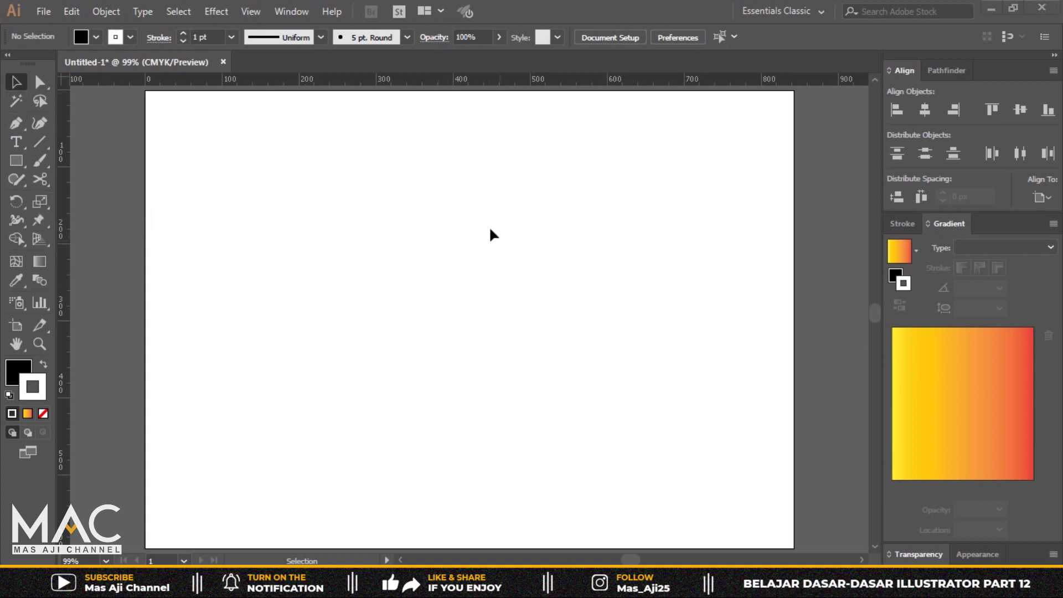
left_click(18, 124)
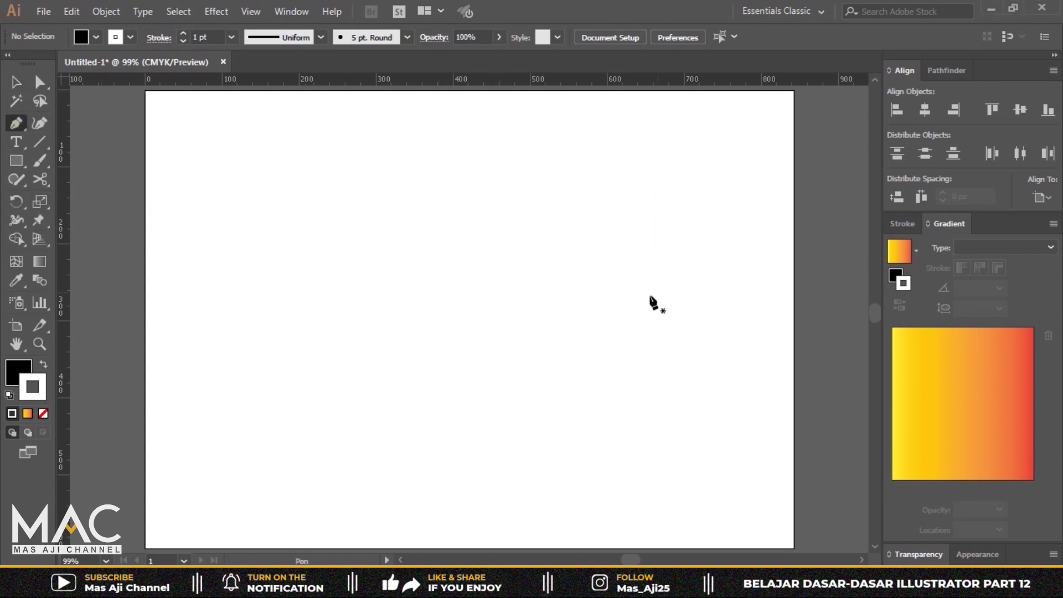
- Swap fill and stroke and set the fill to None
left_click(43, 364)
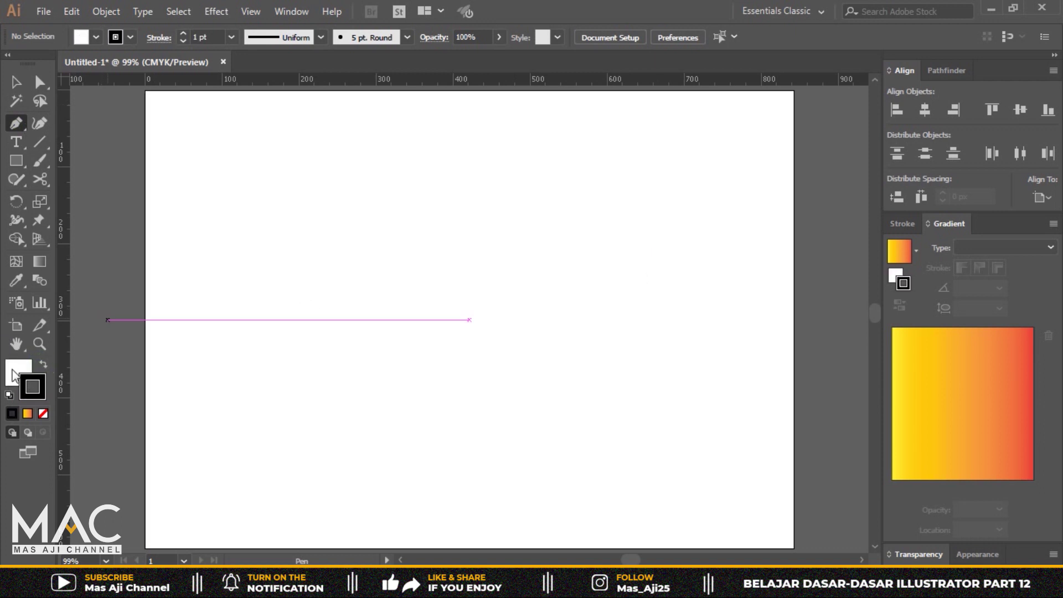
left_click(11, 414)
left_click(43, 414)
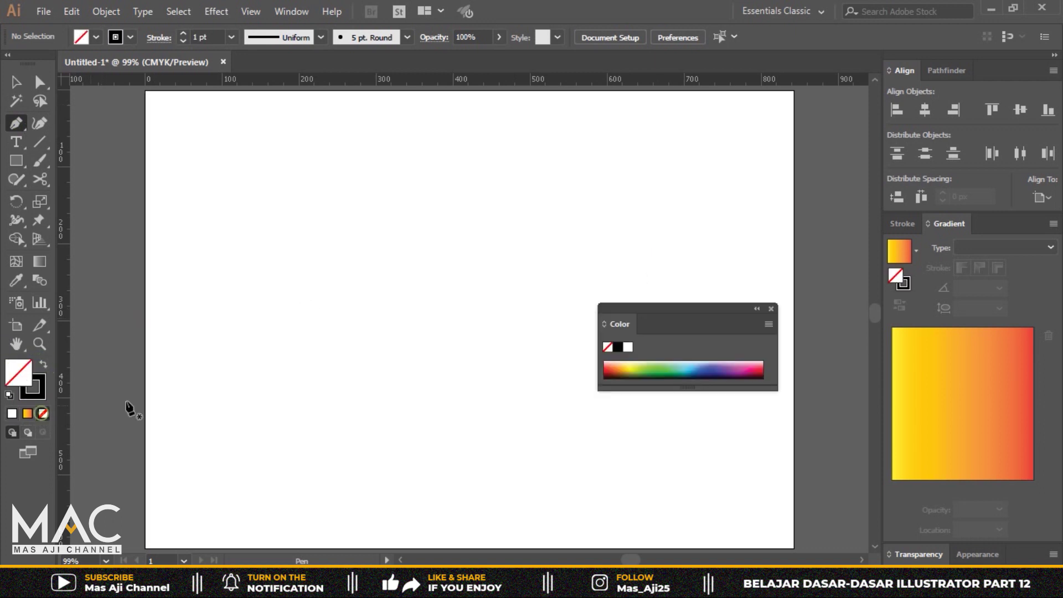
left_click(771, 309)
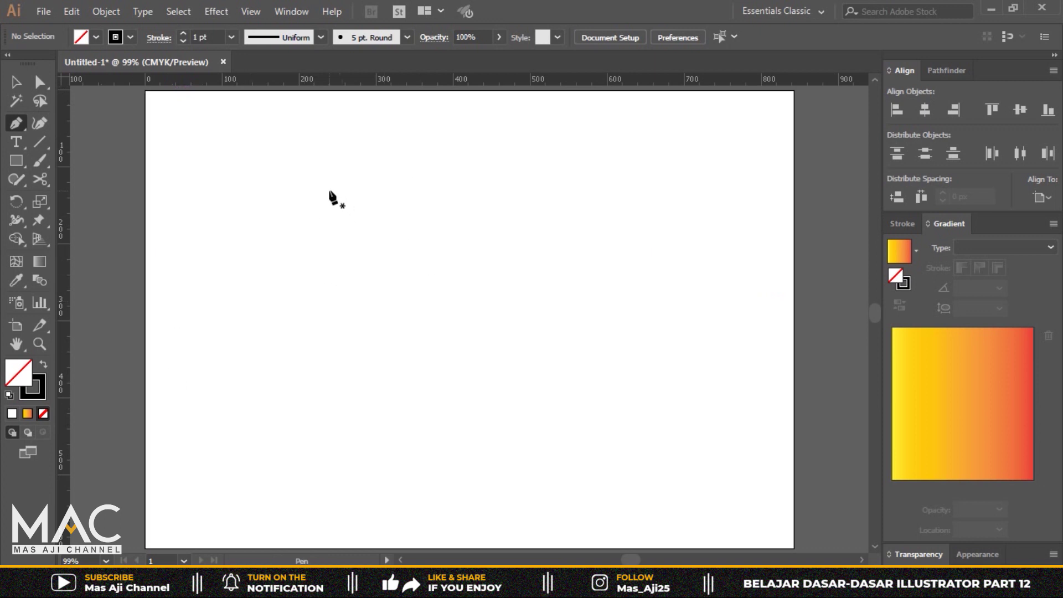
- Draw a closed three-anchor curved petal path with the Pen tool
left_click(321, 181)
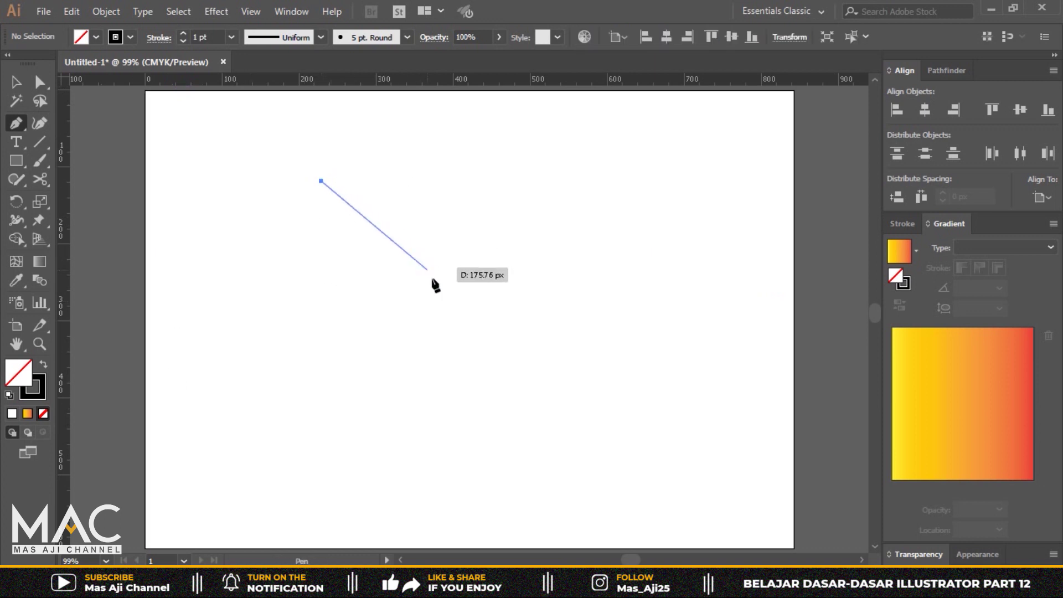
left_click_drag(443, 340, 468, 488)
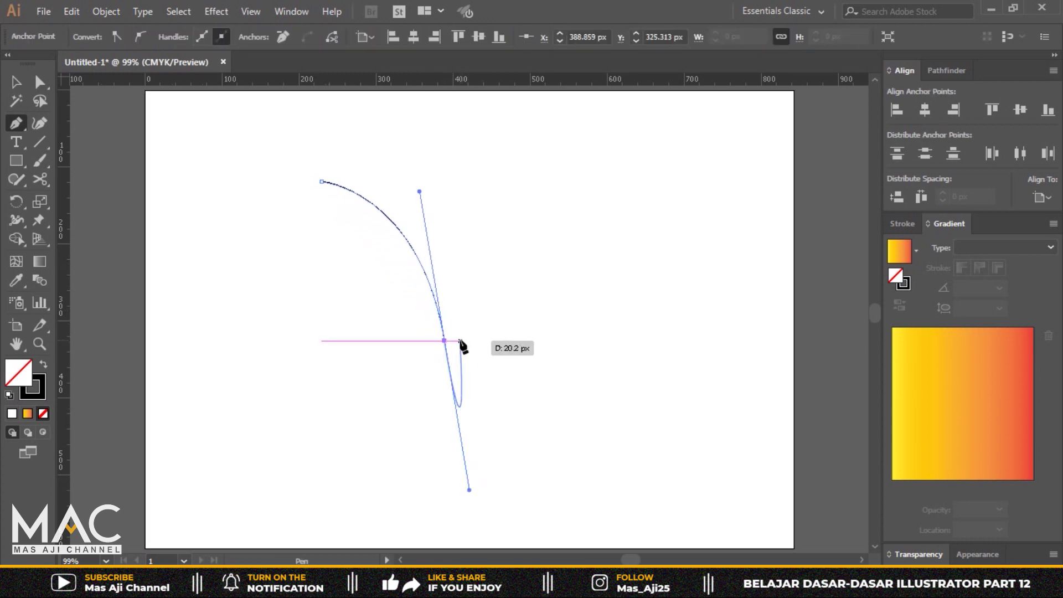
left_click(444, 341)
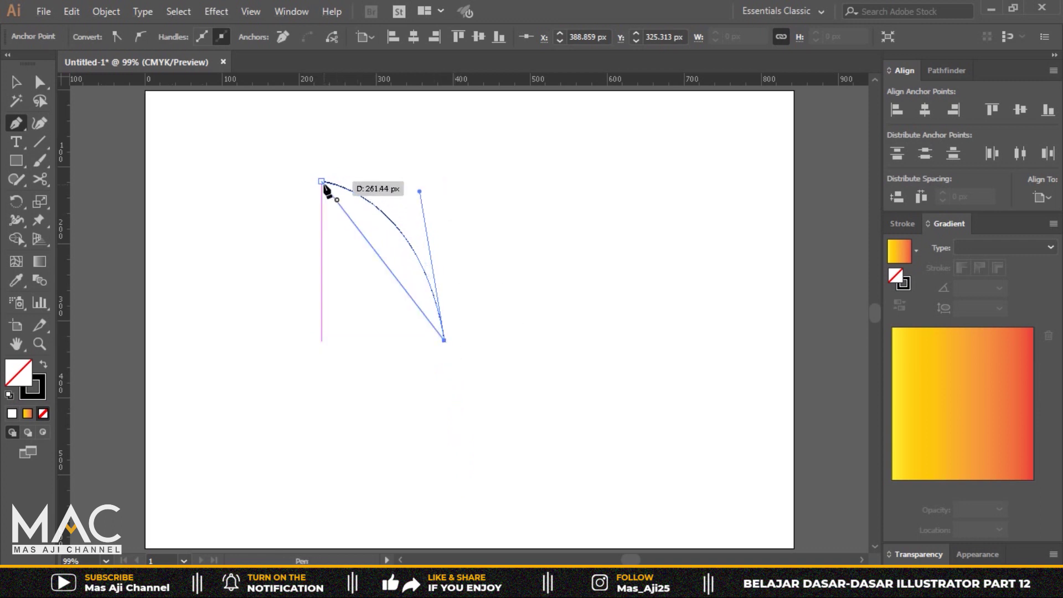
mouse_move(321, 181)
left_mouse_down()
mouse_move(167, 236)
mouse_move(177, 278)
left_mouse_up()
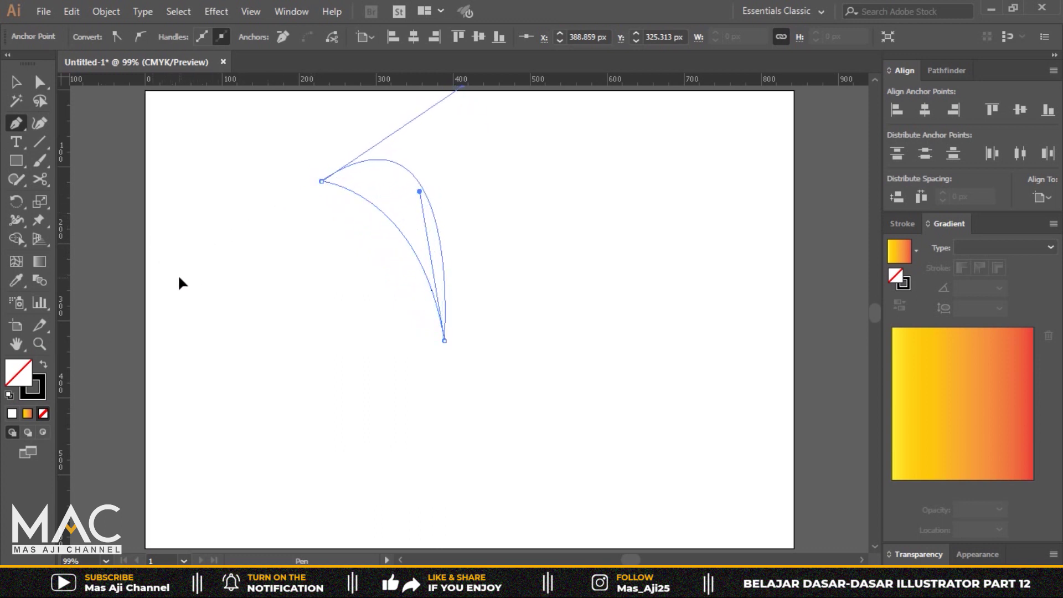
key("ctrl")
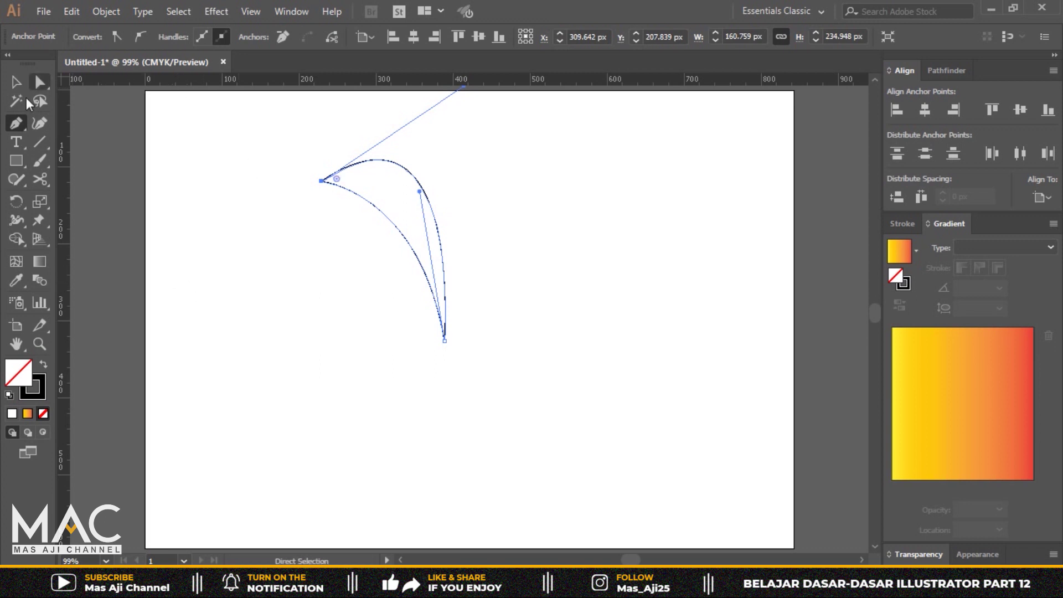
- Round the petal's left corner anchor to about 15.63 px with Direct Selection
left_click_drag(41, 84, 103, 85)
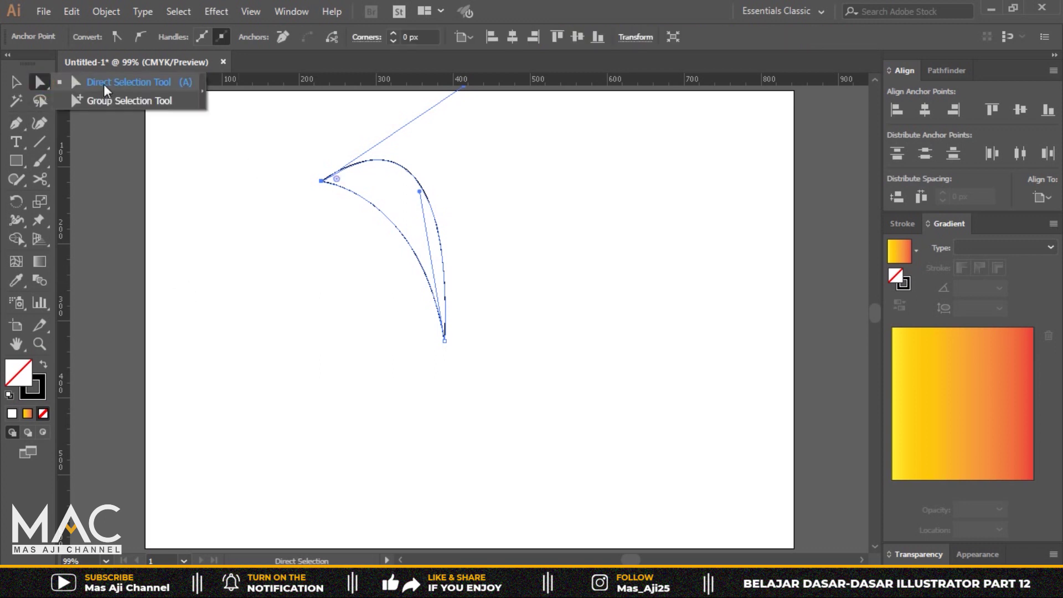
left_click(104, 84)
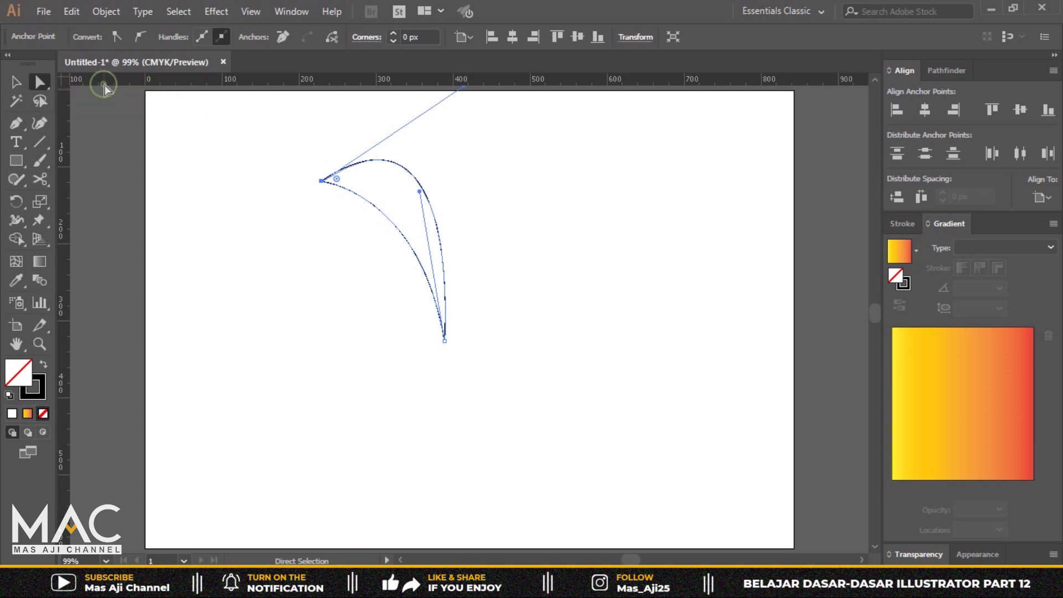
left_click(321, 181)
left_click(323, 181)
left_click_drag(337, 179, 353, 187)
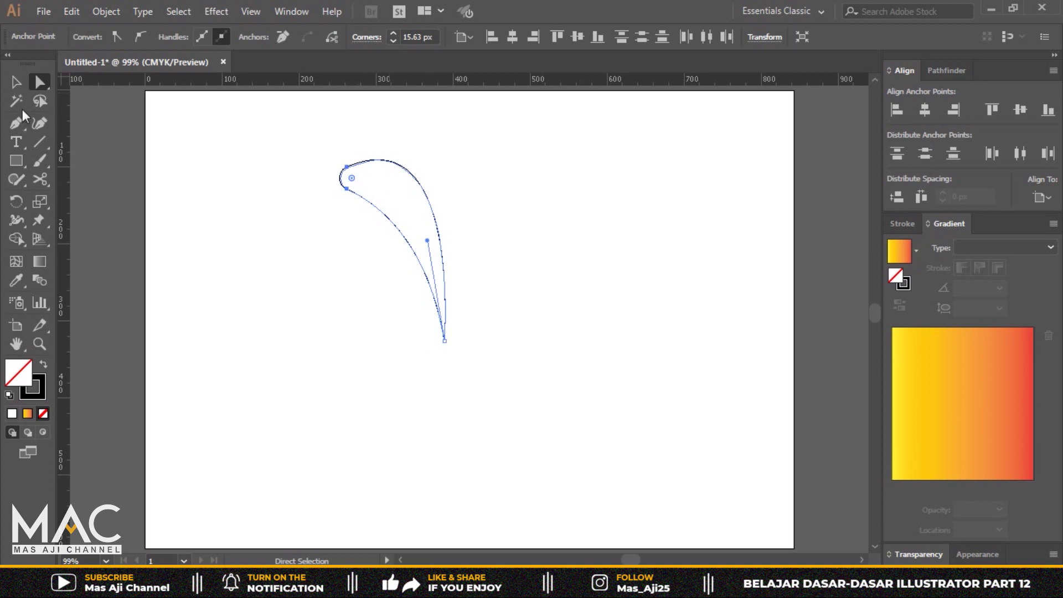
- Move the petal up and to the right, then reselect it
left_click(15, 82)
left_click(693, 242)
left_click_drag(416, 167, 434, 150)
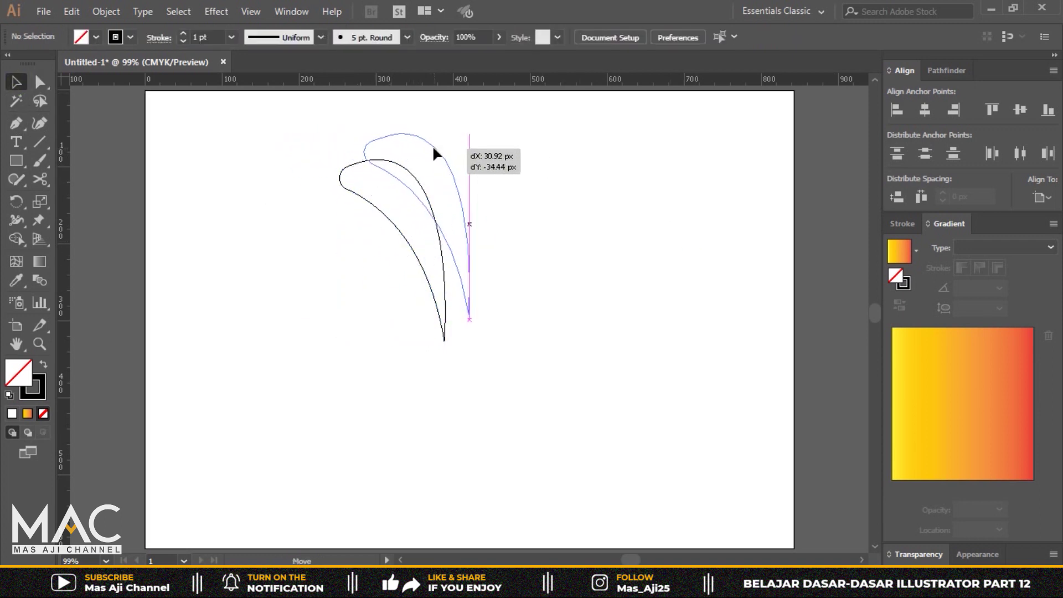
left_click_drag(434, 148, 443, 148)
left_click(553, 174)
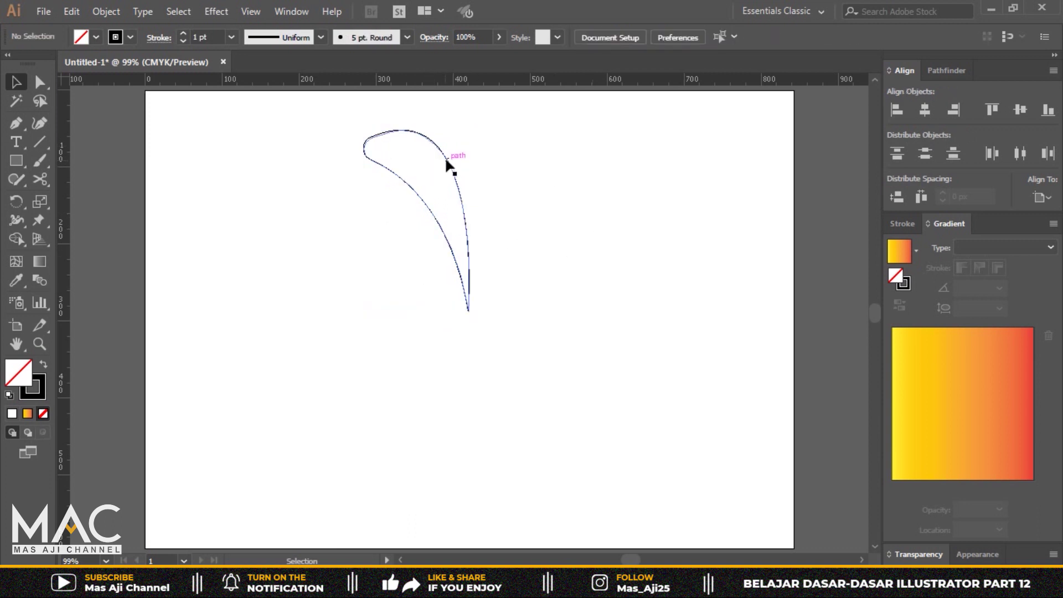
left_click(446, 156)
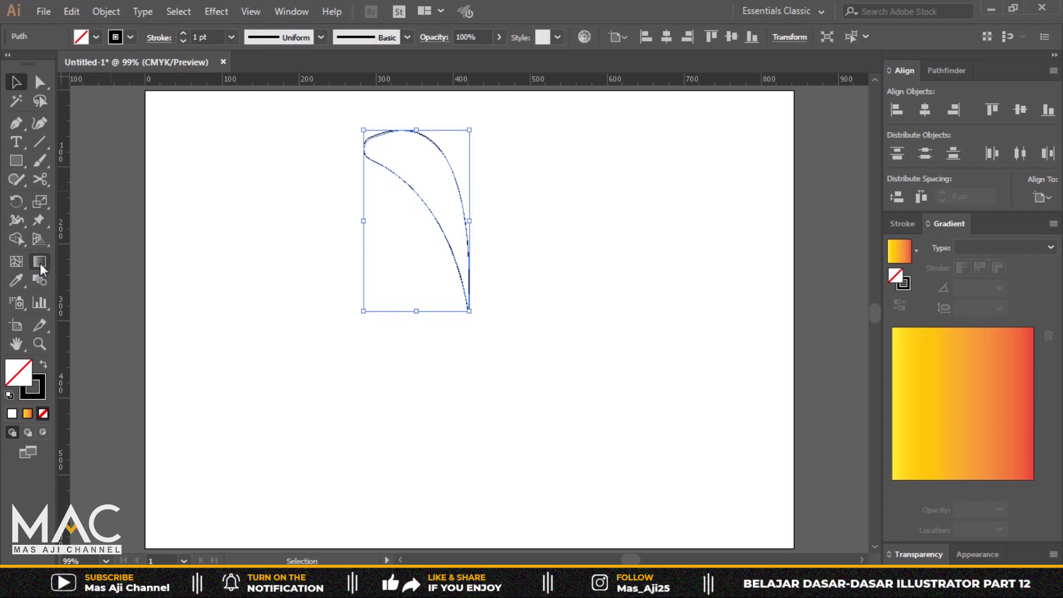
- Give the petal the Orange, Yellow gradient preset at 0° with no stroke
left_click(44, 364)
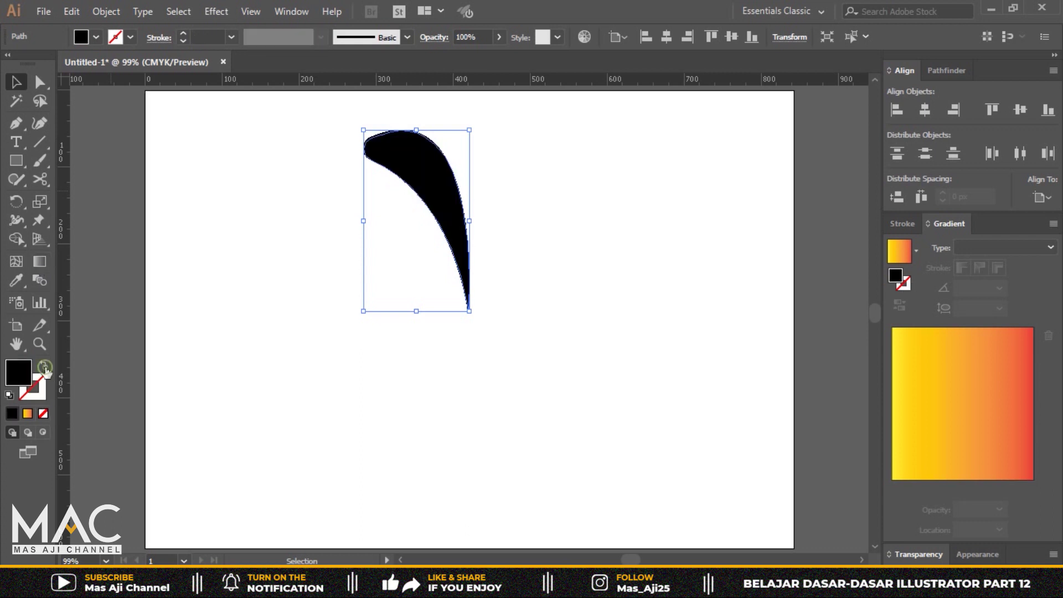
left_click(27, 414)
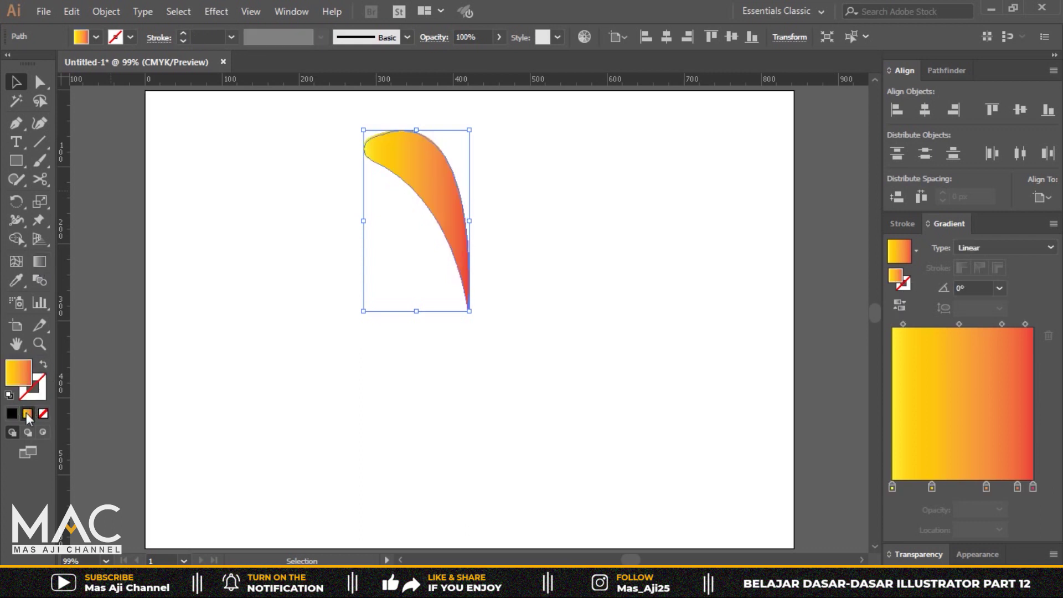
left_click(45, 264)
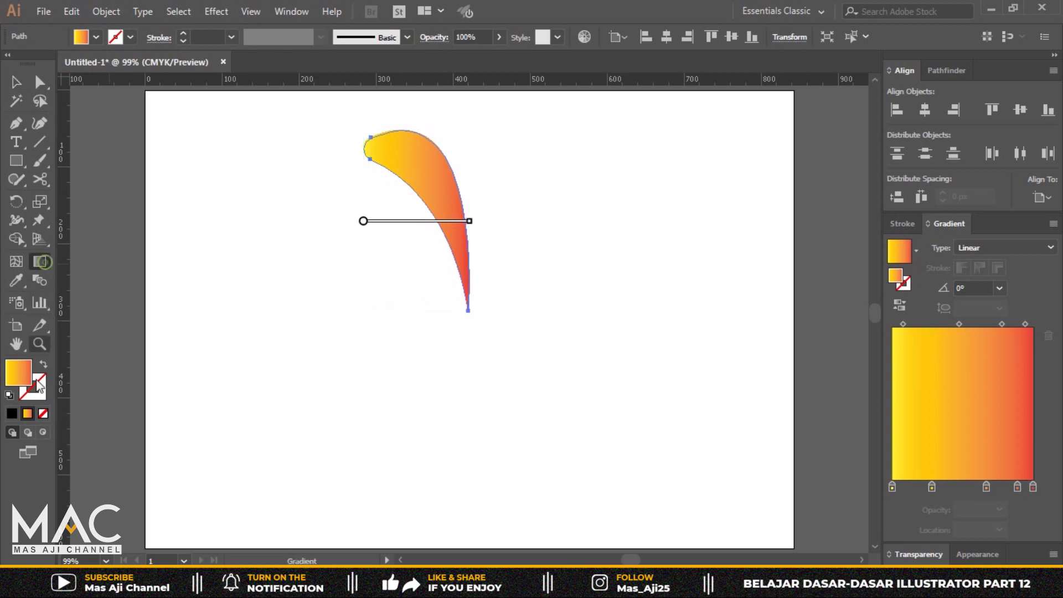
left_click(916, 250)
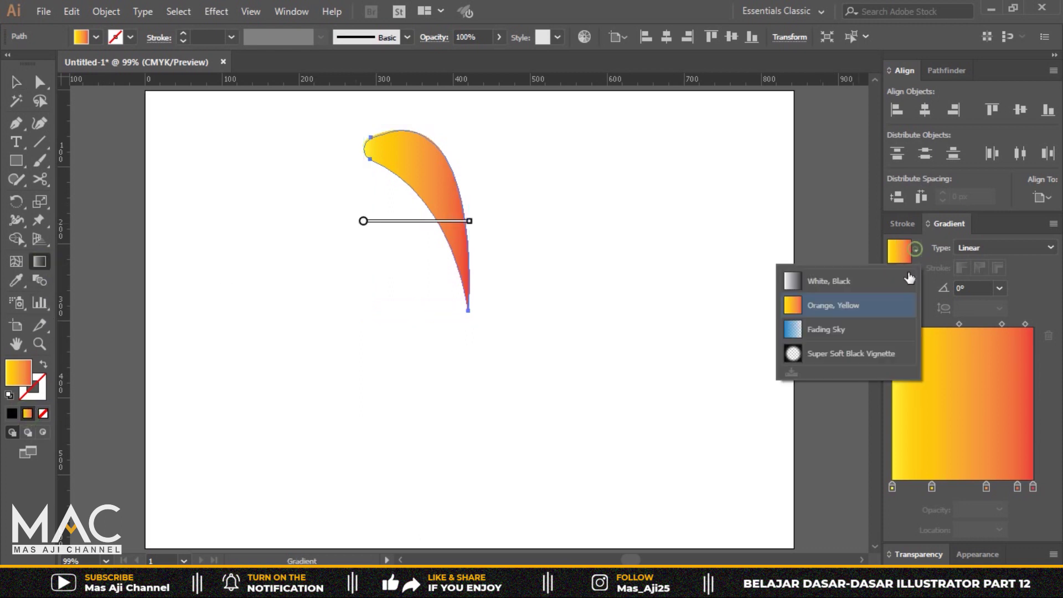
left_click(841, 312)
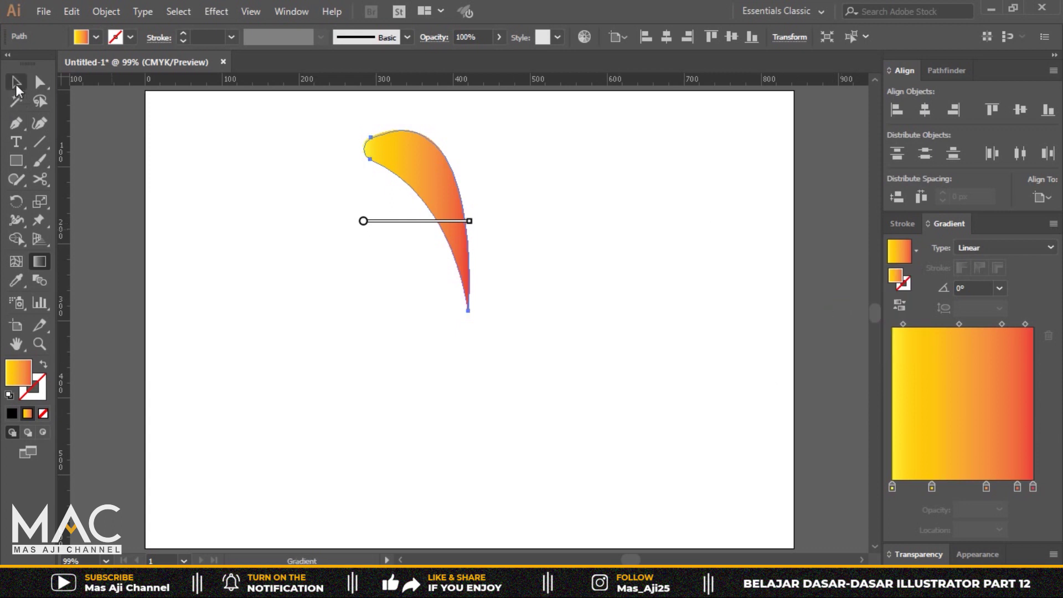
left_click(16, 83)
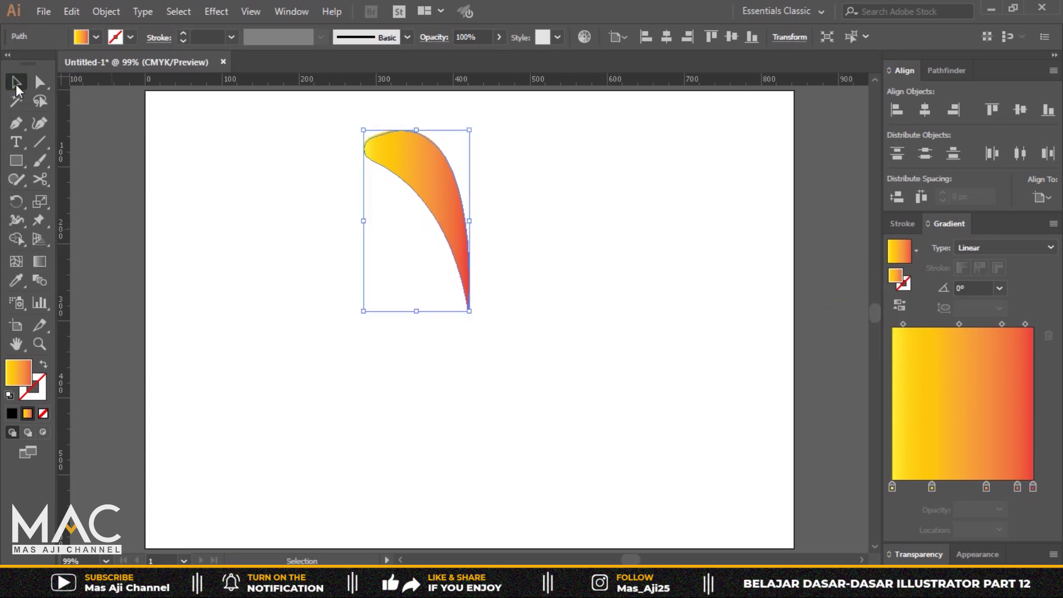
- Pick the Rotate tool and zoom the view to 150%
left_click(15, 202)
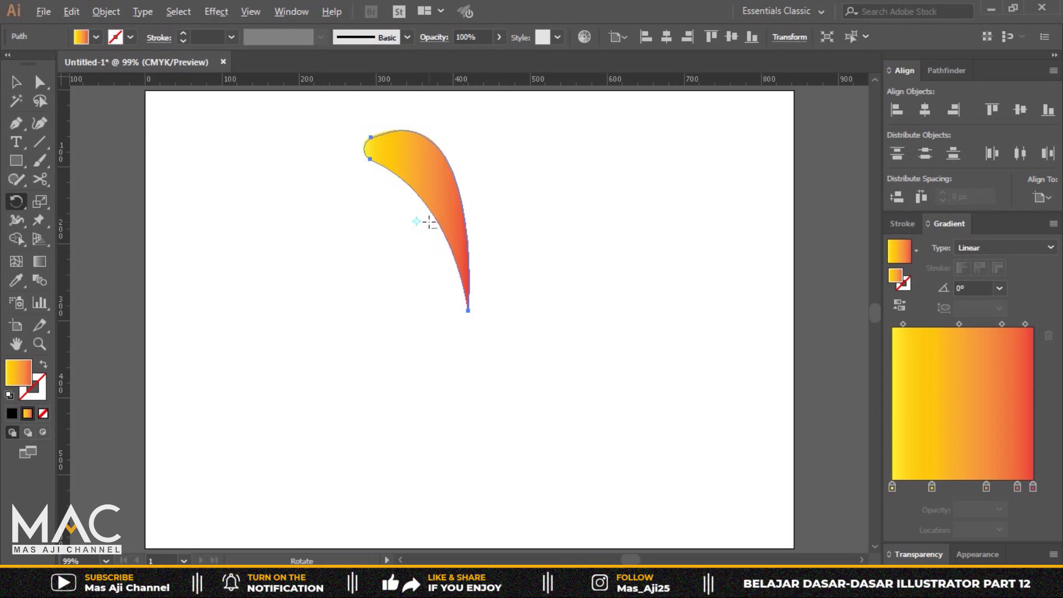
key("ctrl+1")
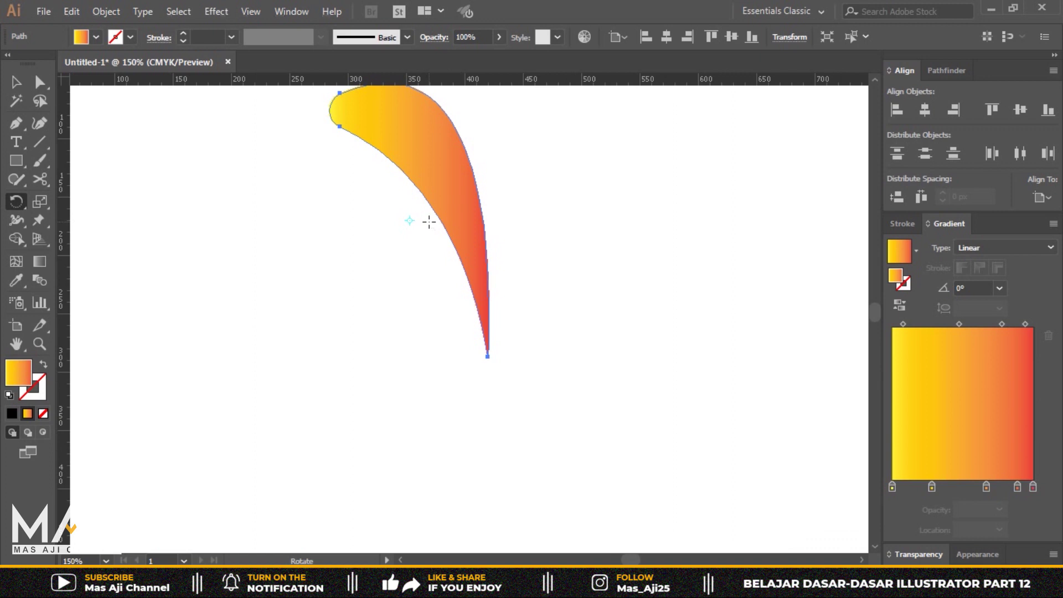
key("ctrl+plus")
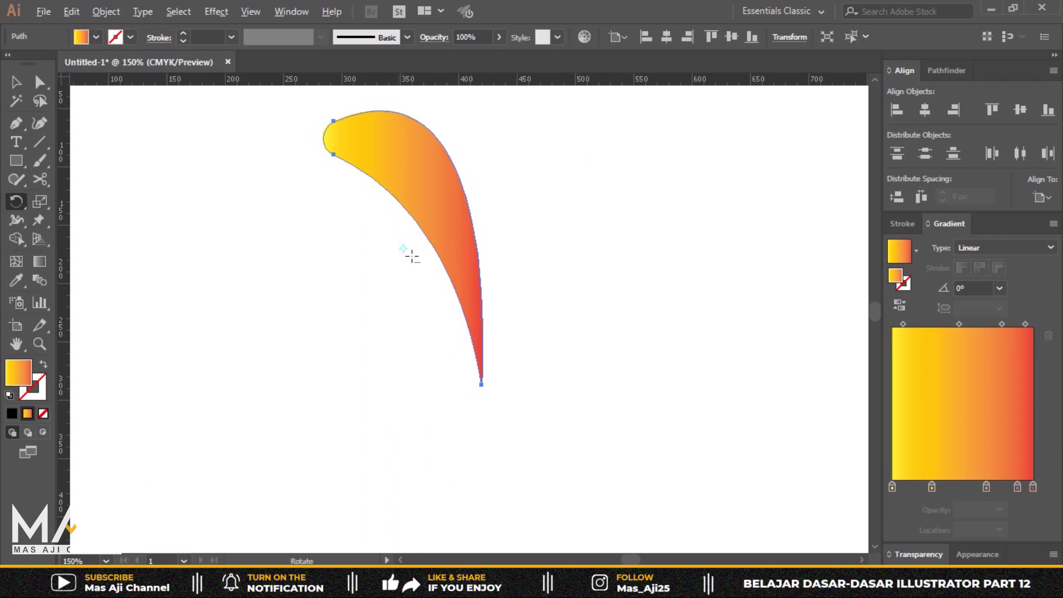
- Make a copy of the petal rotated 25° about its bottom tip
left_click(481, 384)
left_click(481, 384, "alt")
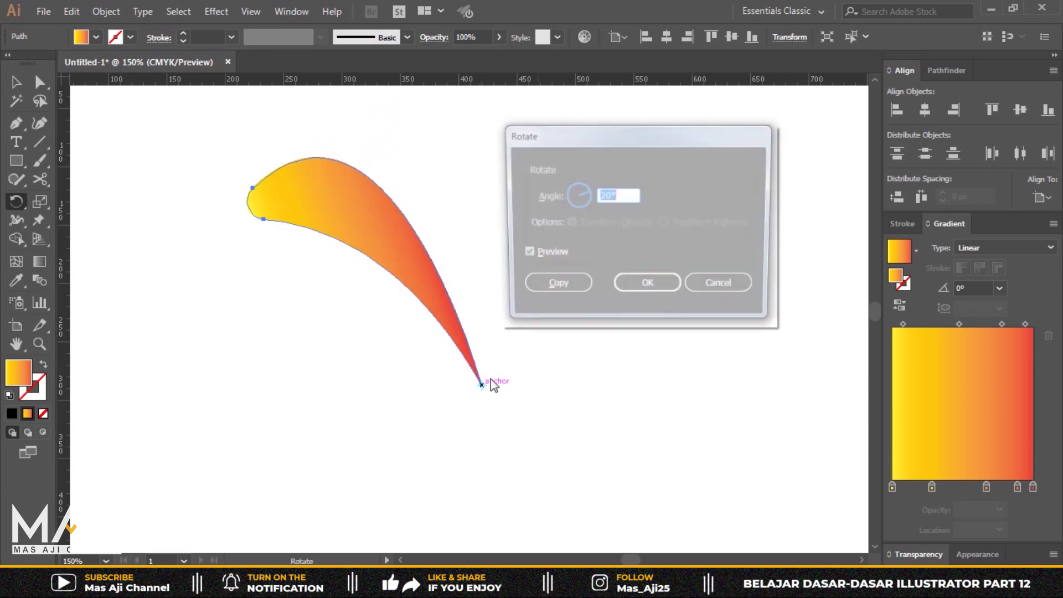
left_click_drag(619, 136, 656, 108)
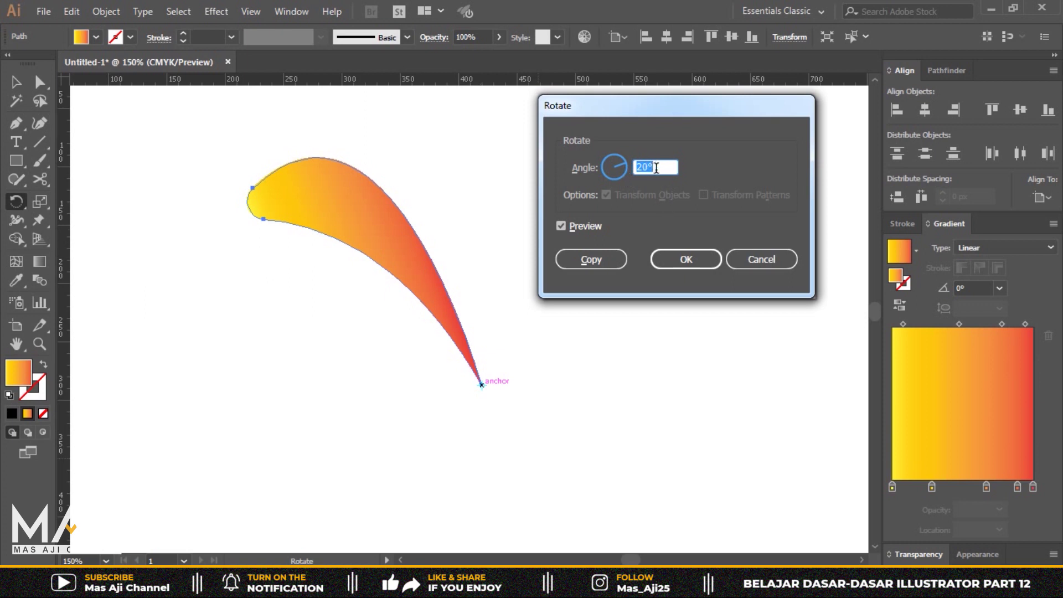
key("BackSpace")
type("25")
left_click(593, 259)
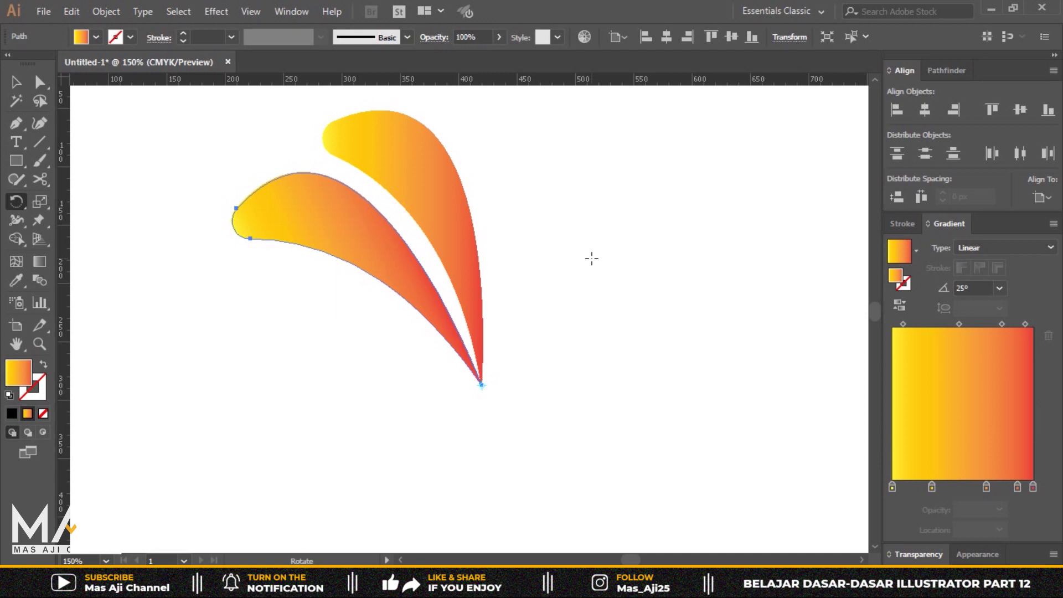
- Repeat the 25° rotated copy with Ctrl+D until the petal ring closes, then deselect
key("v")
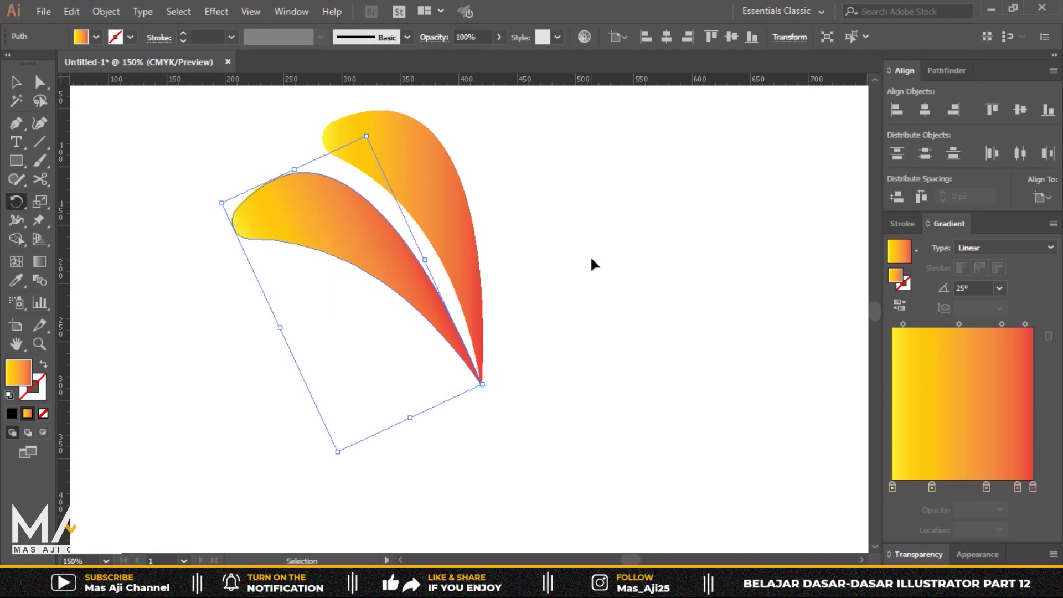
key("ctrl+d")
key("ctrl+d")
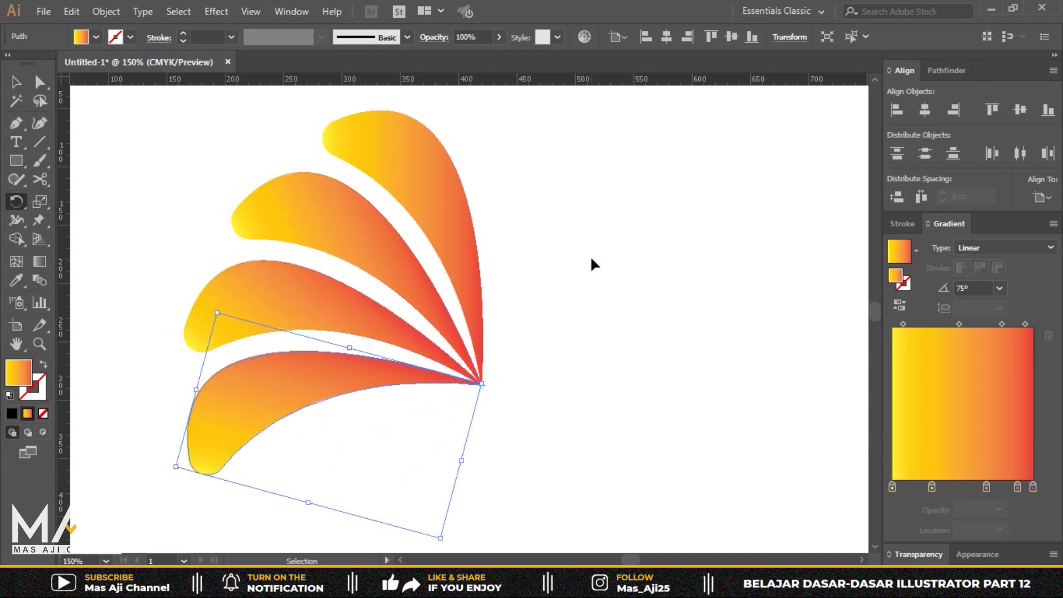
key("ctrl+d")
key("ctrl+d")
key("ctrl+d")
key("ctrl+d")
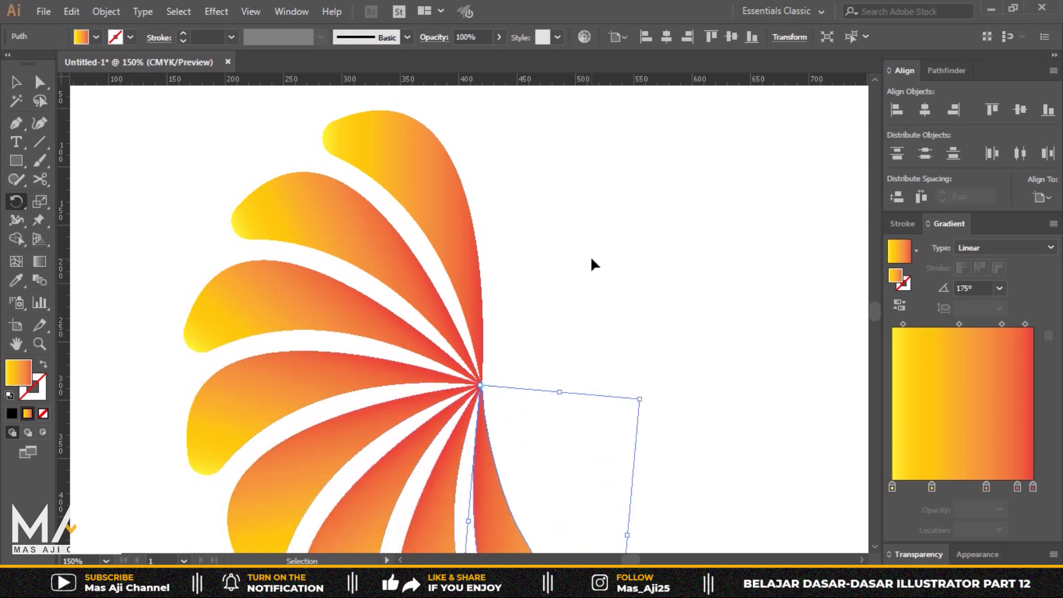
key("ctrl+d")
key("ctrl+d")
key("ctrl+d")
key("ctrl+d")
key("ctrl+d")
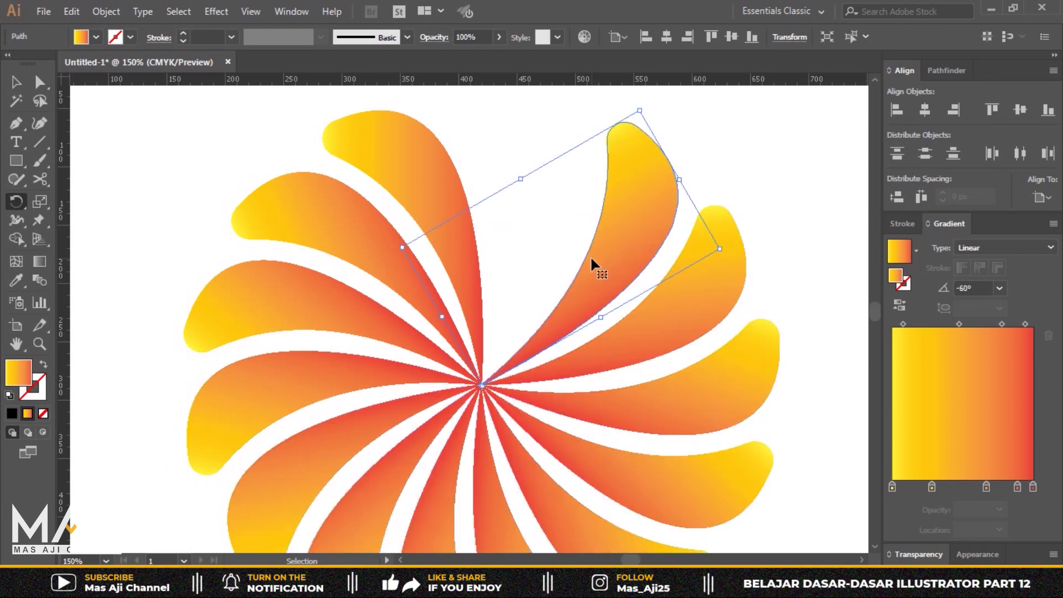
key("ctrl+d")
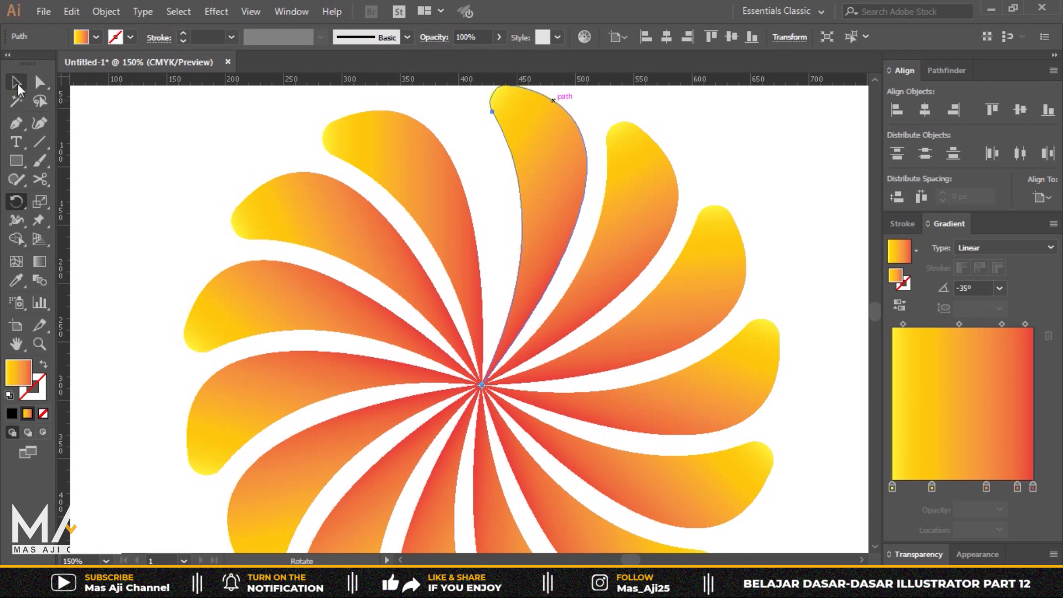
left_click(16, 82)
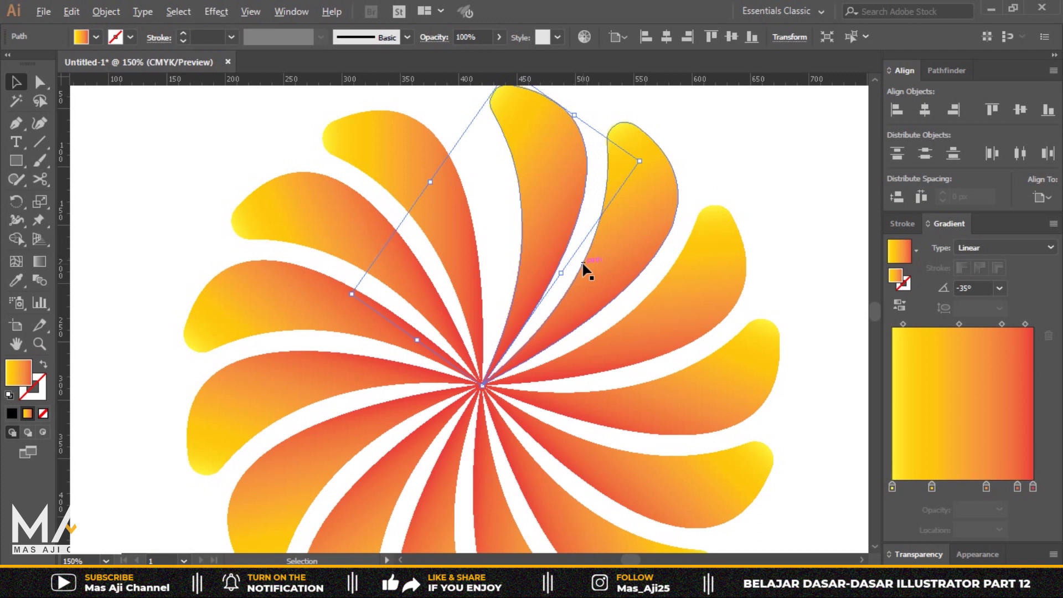
scroll(585, 270, "down", 1)
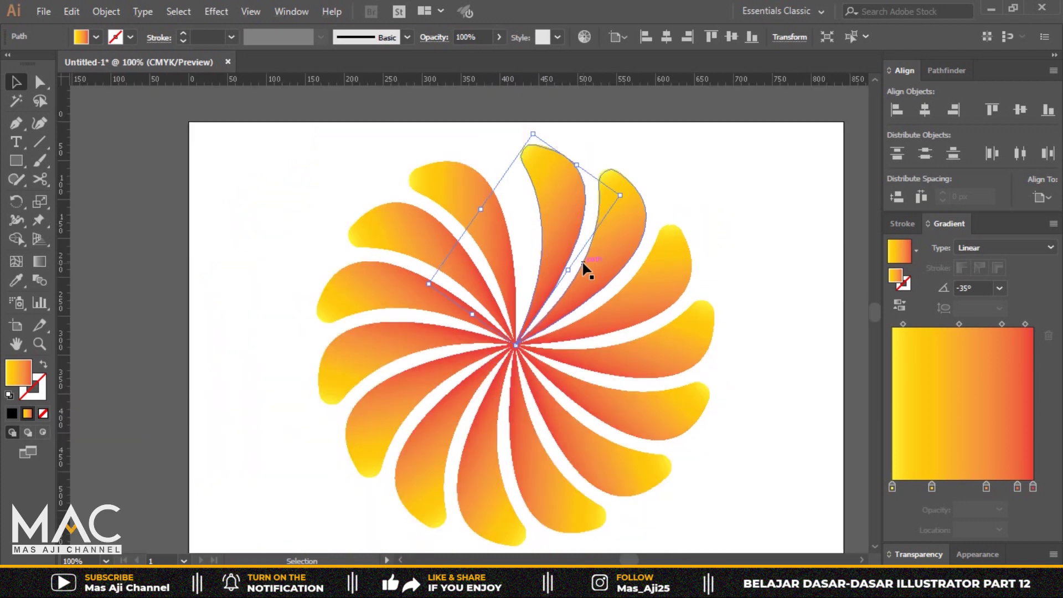
scroll(669, 360, "down", 1)
left_click(799, 255)
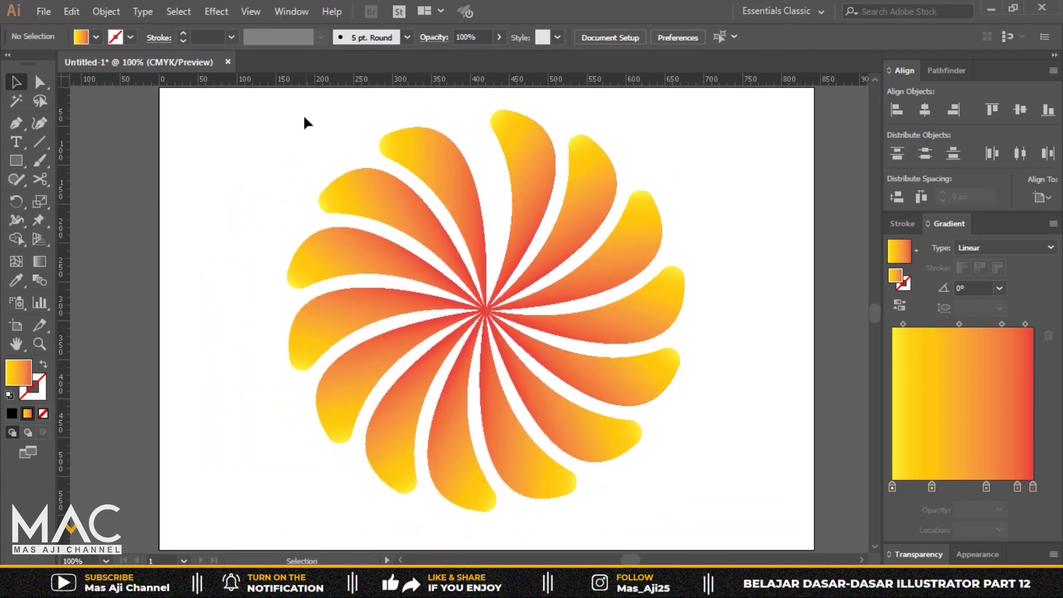
- Marquee-select every petal and group them with Object > Group
left_click_drag(243, 106, 725, 522)
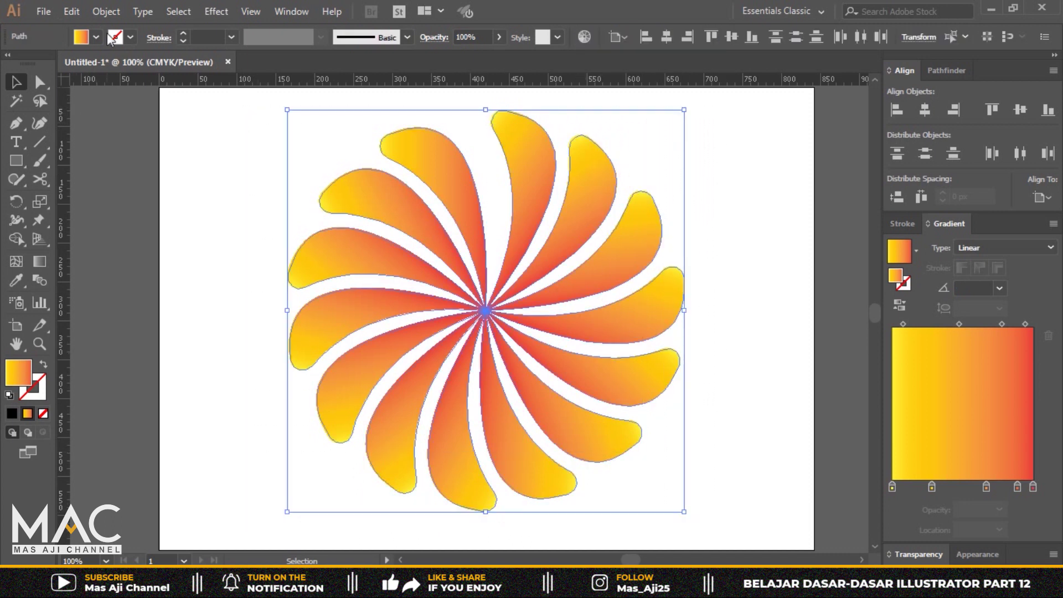
left_click(106, 12)
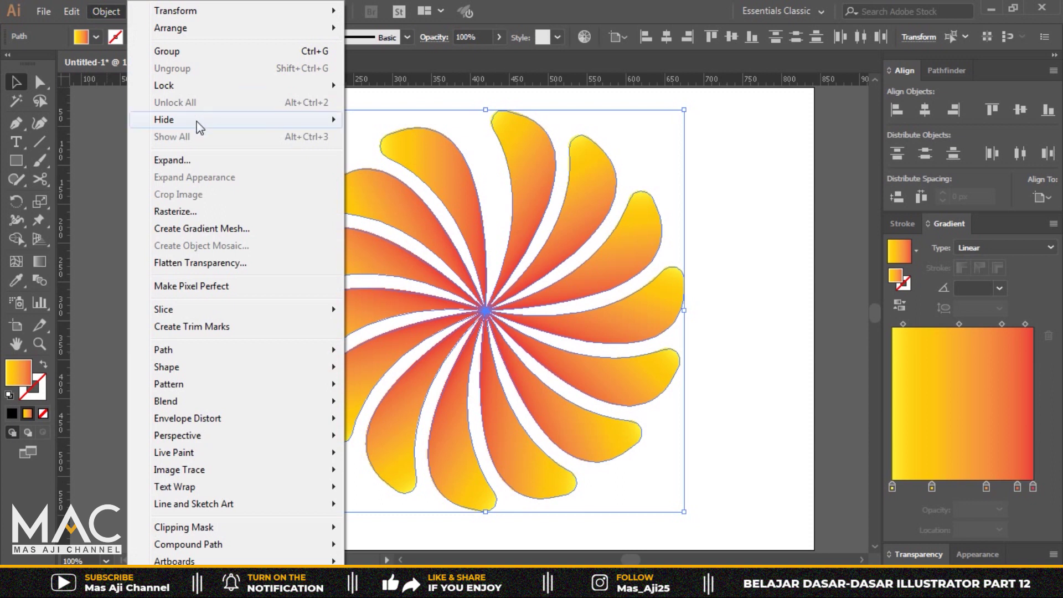
left_click(181, 51)
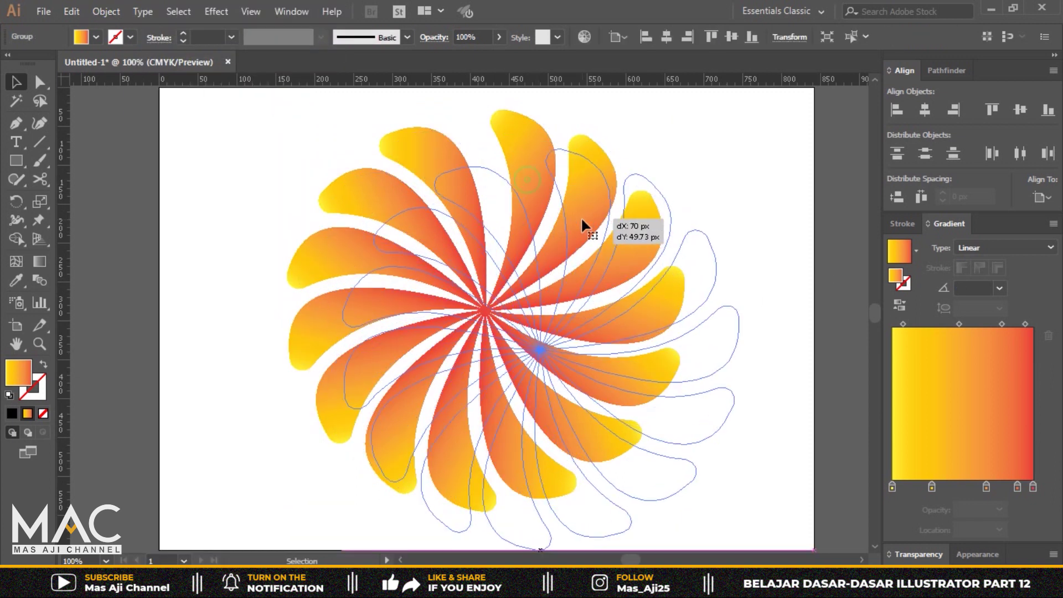
- Paste a copy of the flower in front and reverse its gradient
left_click(72, 11)
left_click(73, 12)
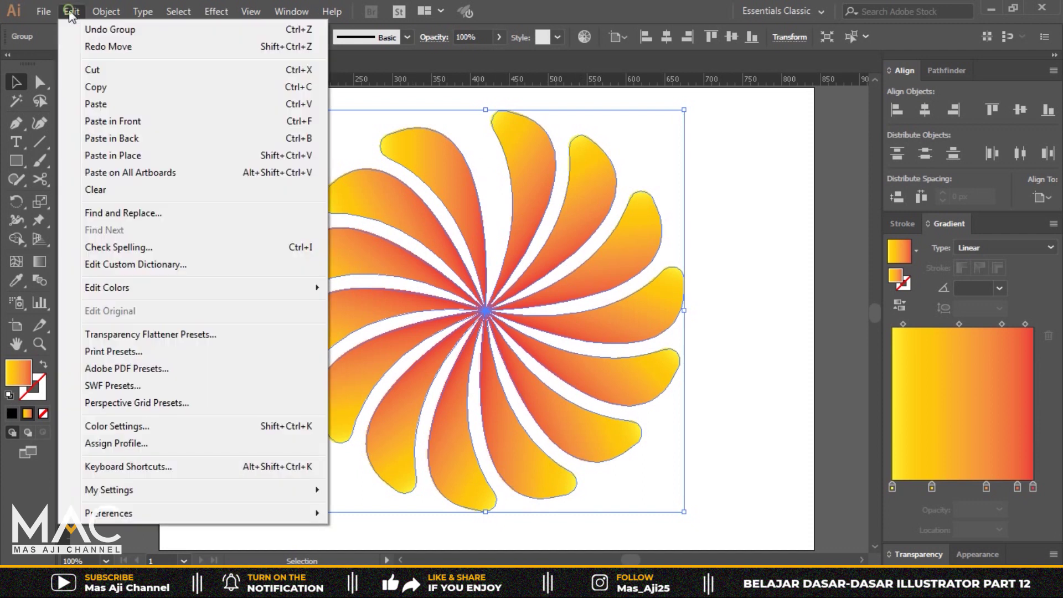
left_click(136, 123)
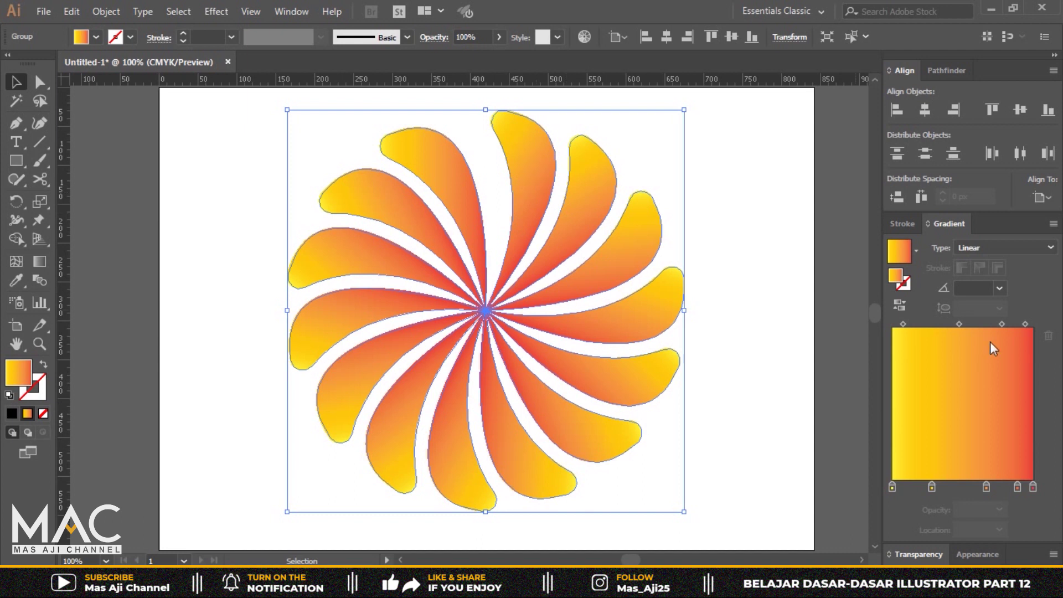
left_click(900, 304)
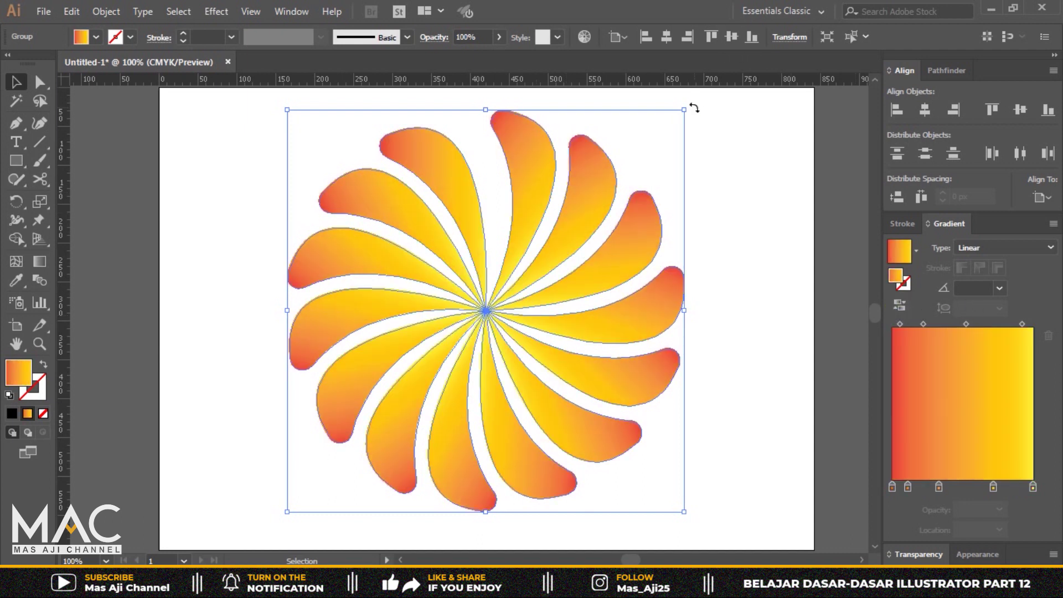
- Rotate the reversed copy so its petals fill the gaps between the original's
left_click_drag(693, 107, 634, 122)
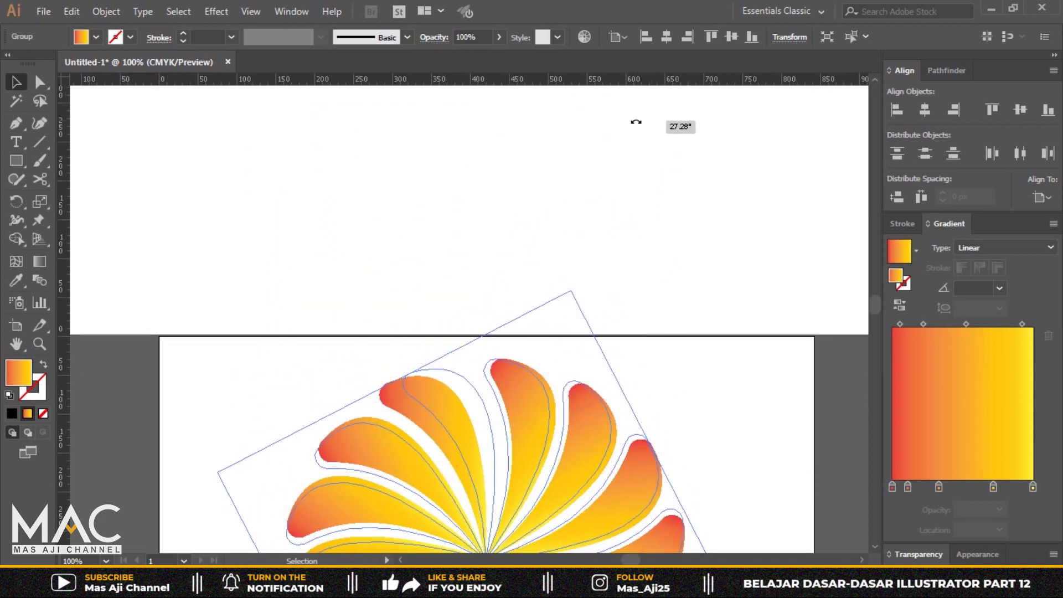
left_click_drag(634, 122, 640, 122)
left_click_drag(615, 410, 651, 139)
left_click_drag(720, 120, 687, 188)
mouse_move(697, 151)
left_mouse_down()
mouse_move(622, 113)
mouse_move(667, 129)
left_mouse_up()
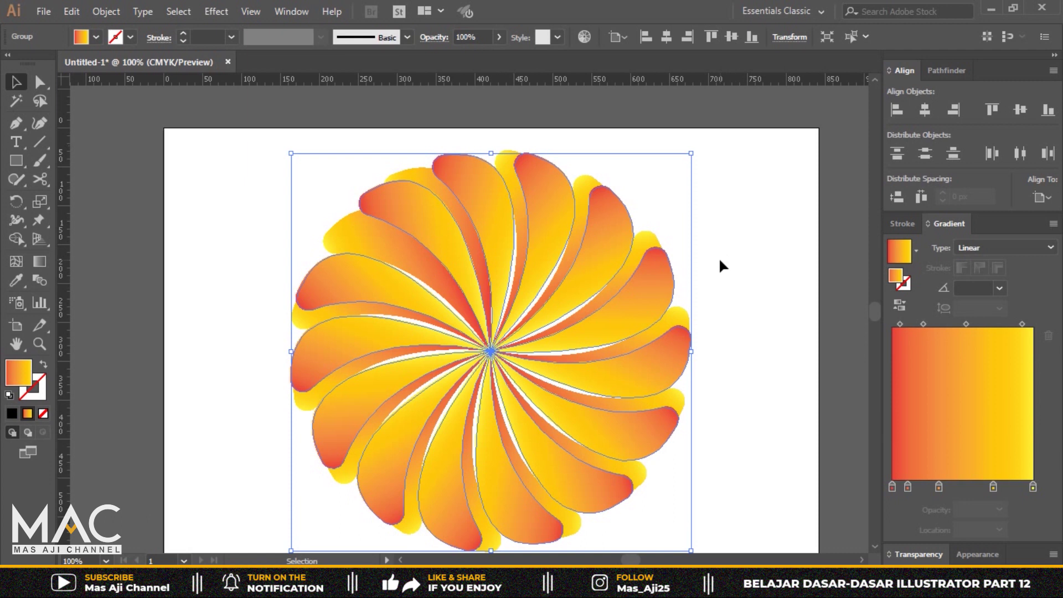
- Select both flower layers and group them together
scroll(713, 256, "down", 1)
scroll(708, 257, "right", 2)
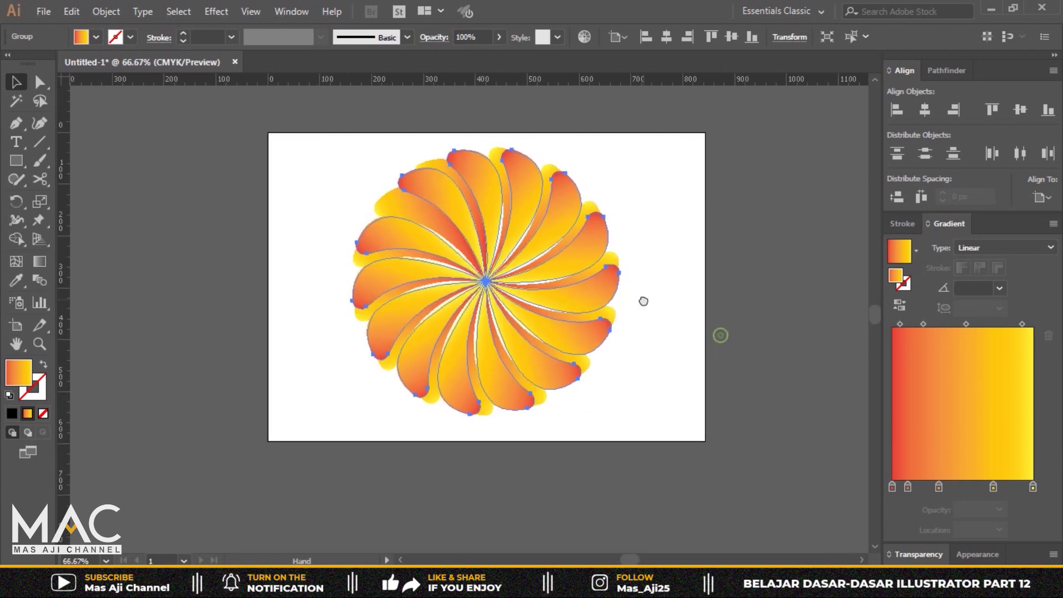
left_click(748, 215)
left_click_drag(277, 121, 675, 460)
left_click(105, 11)
left_click(168, 51)
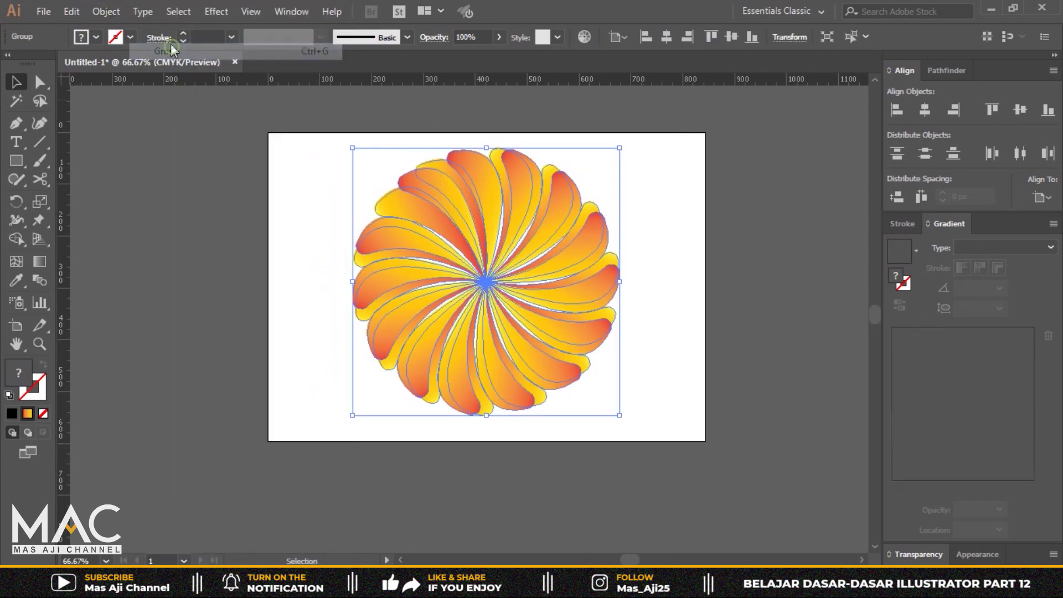
- Paste a copy of the flower in front, shrink it toward the centre and rotate it
left_click(102, 11)
mouse_move(72, 11)
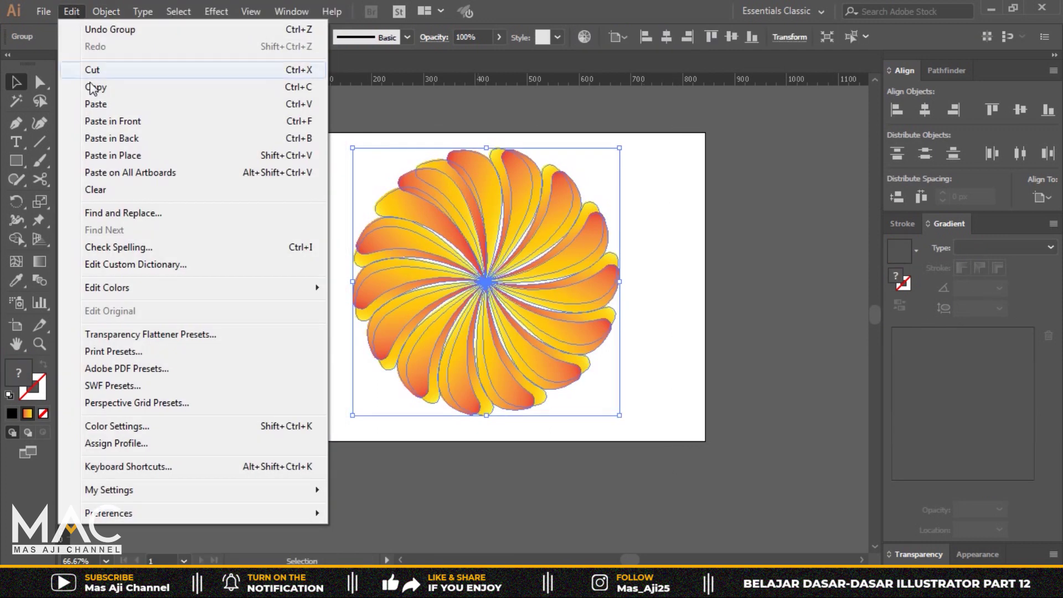
left_click(99, 87)
left_click(72, 11)
left_click(133, 121)
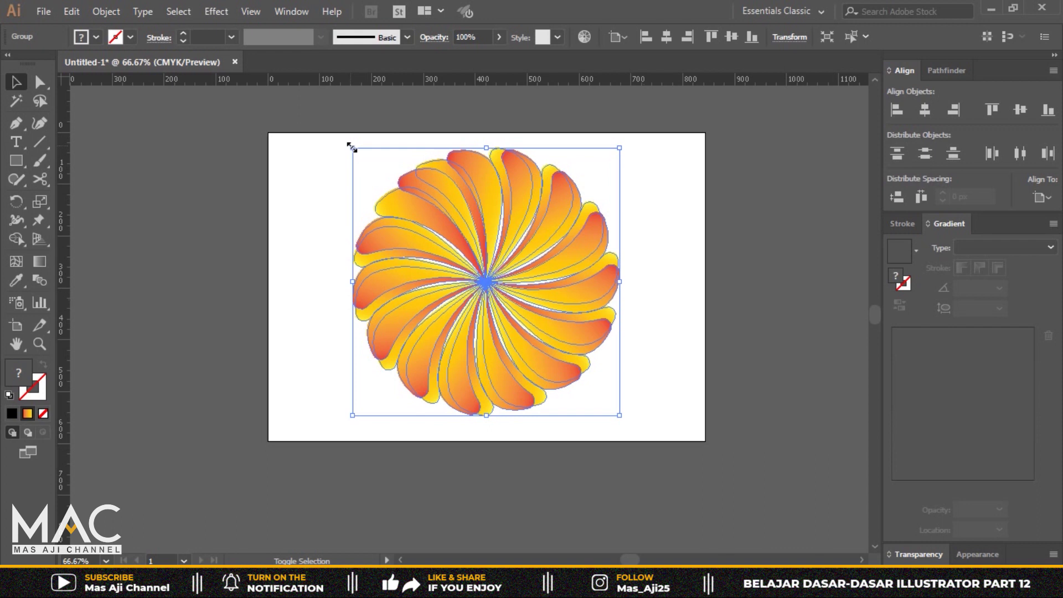
left_click_drag(352, 147, 376, 170)
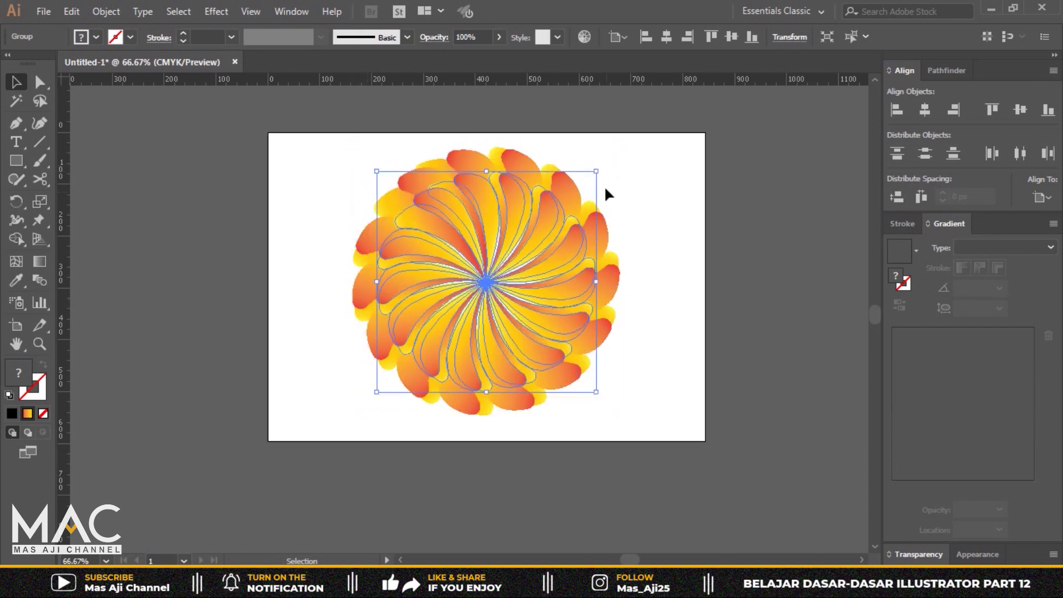
left_click_drag(606, 175, 602, 151)
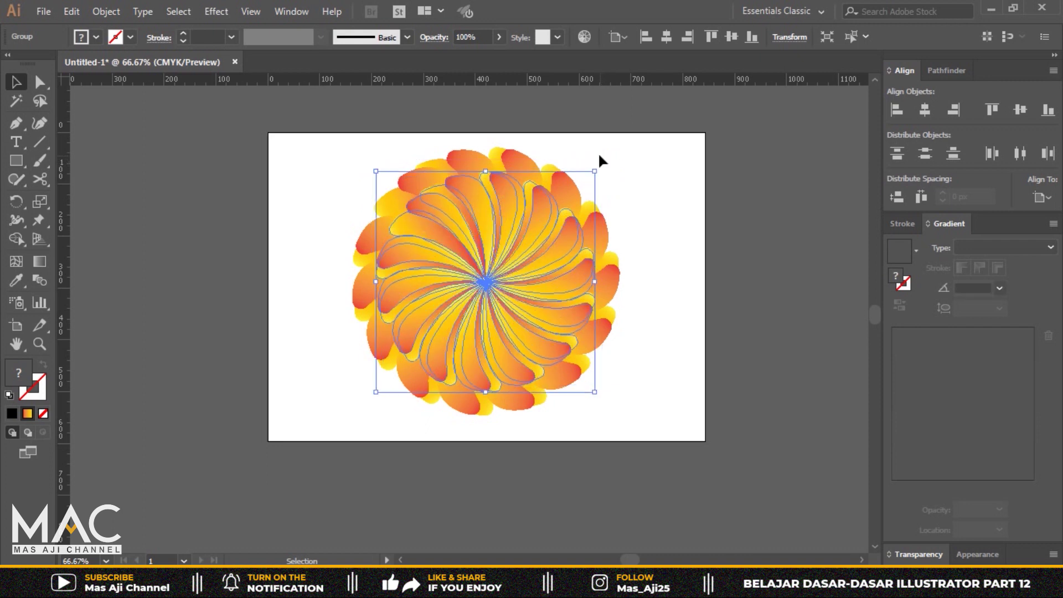
- Paste another smaller rotated copy, about 274 px wide, into the flower's centre
left_click(71, 11)
left_click(95, 87)
left_click(71, 11)
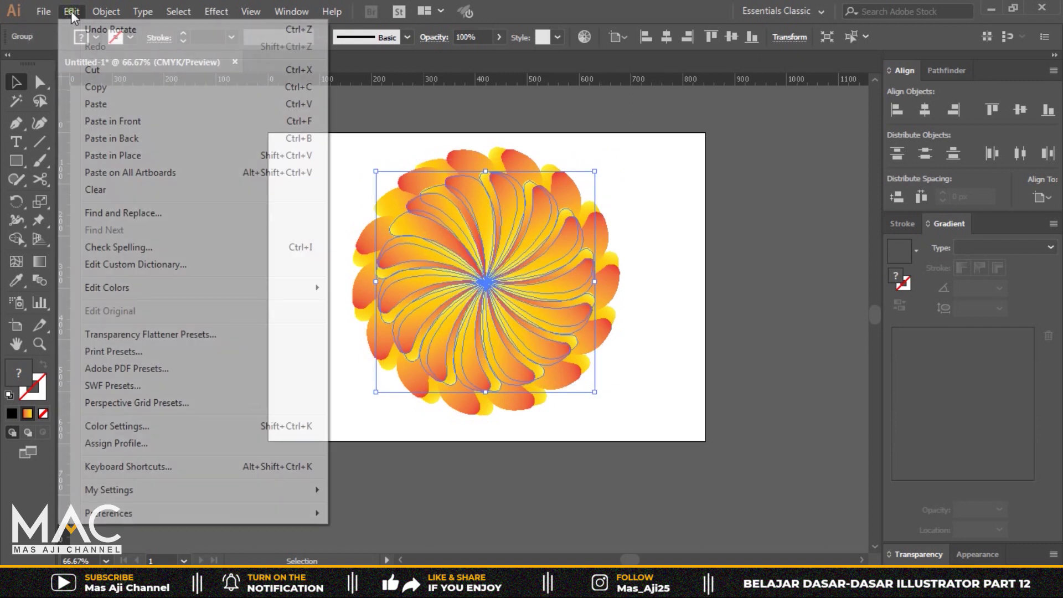
left_click(126, 121)
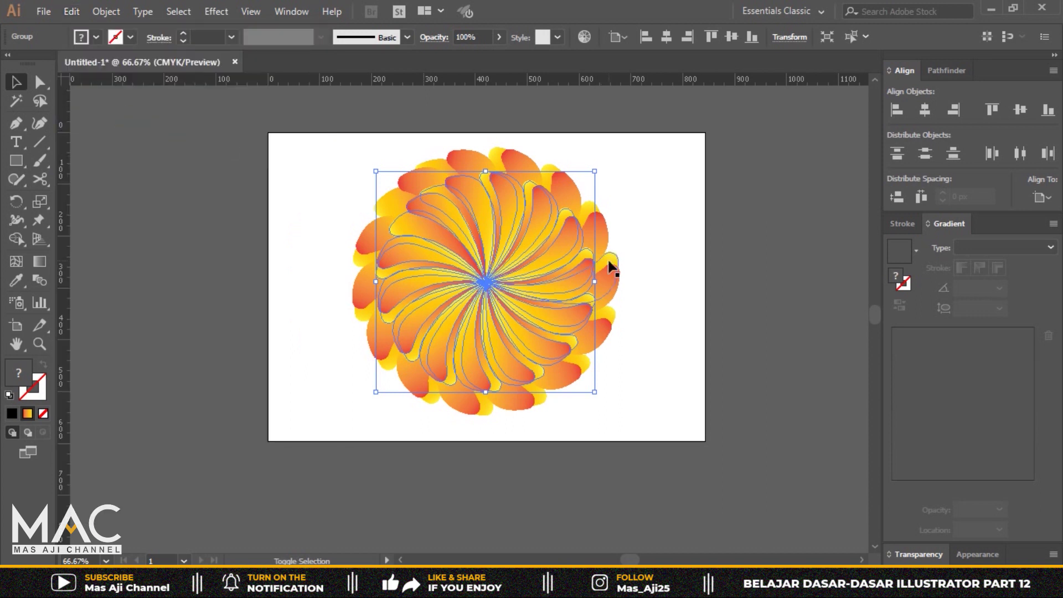
left_click_drag(378, 173, 412, 211)
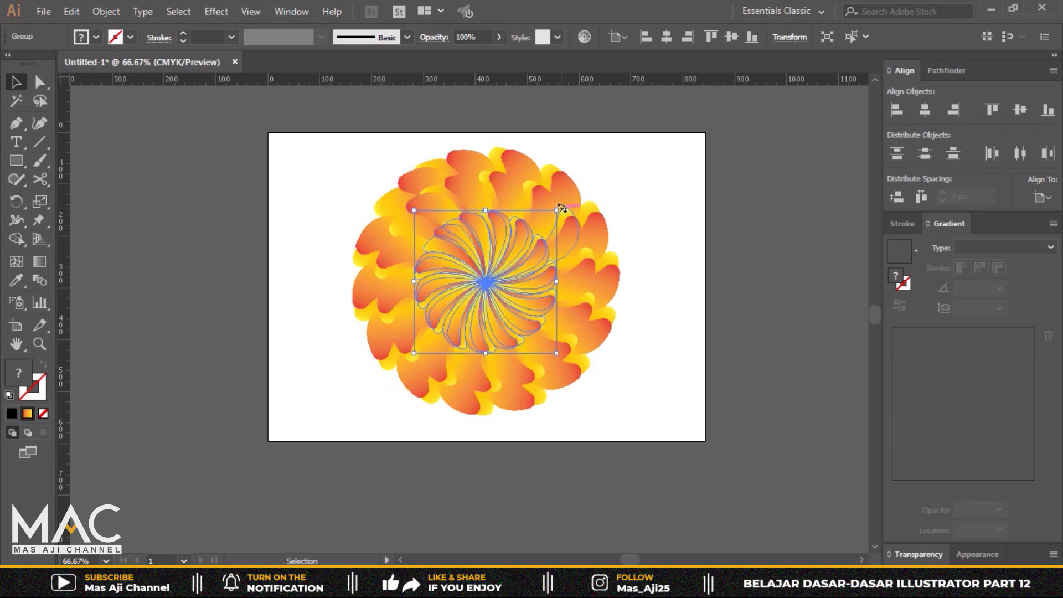
left_click_drag(562, 207, 587, 201)
left_click(713, 221)
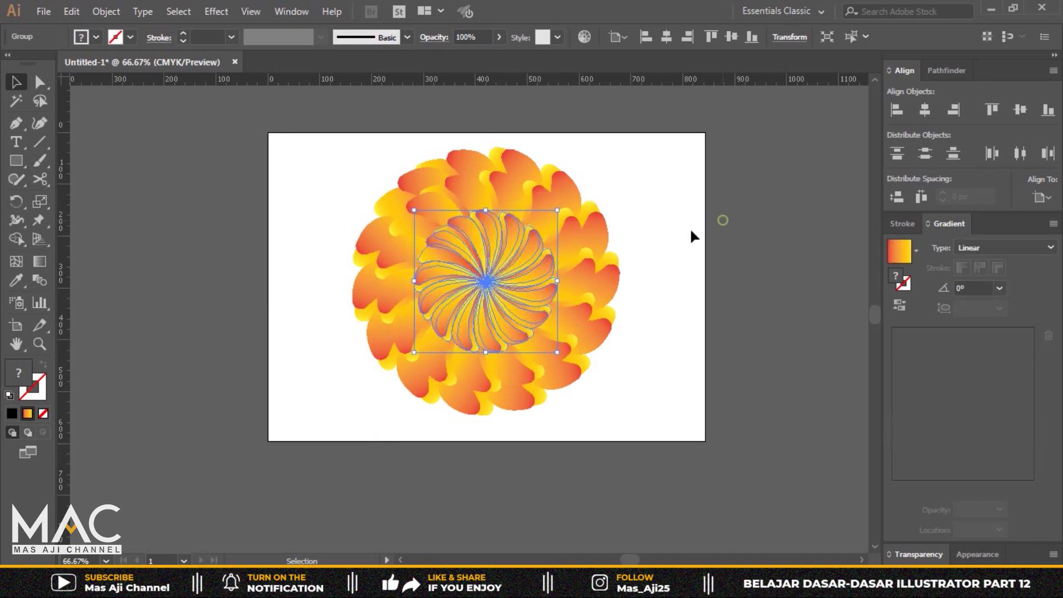
scroll(596, 264, "up", 1, "alt")
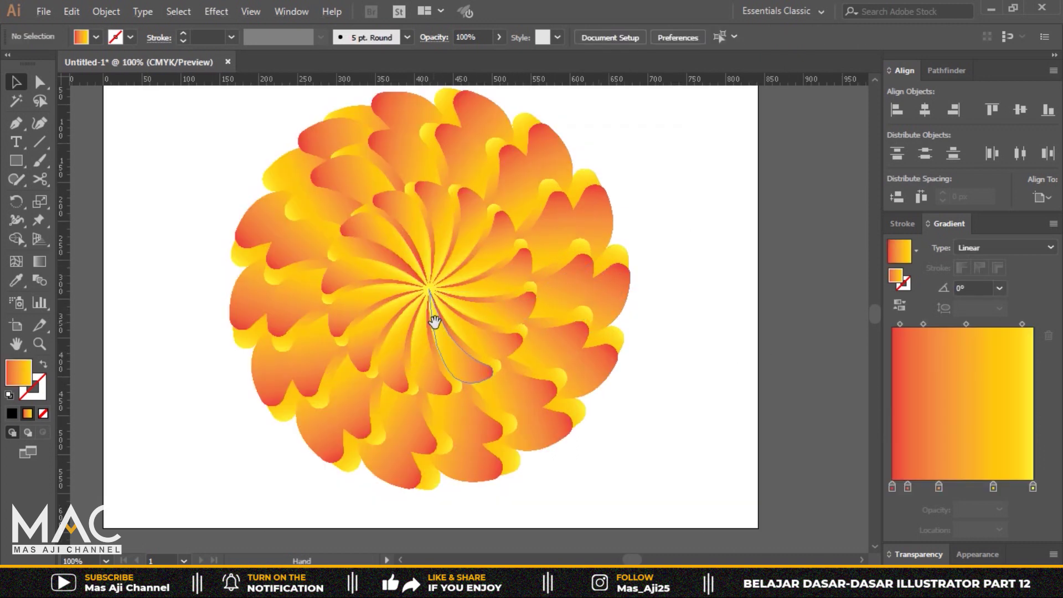
- Marquee-select the entire layered flower and delete it
left_click_drag(431, 297, 546, 352)
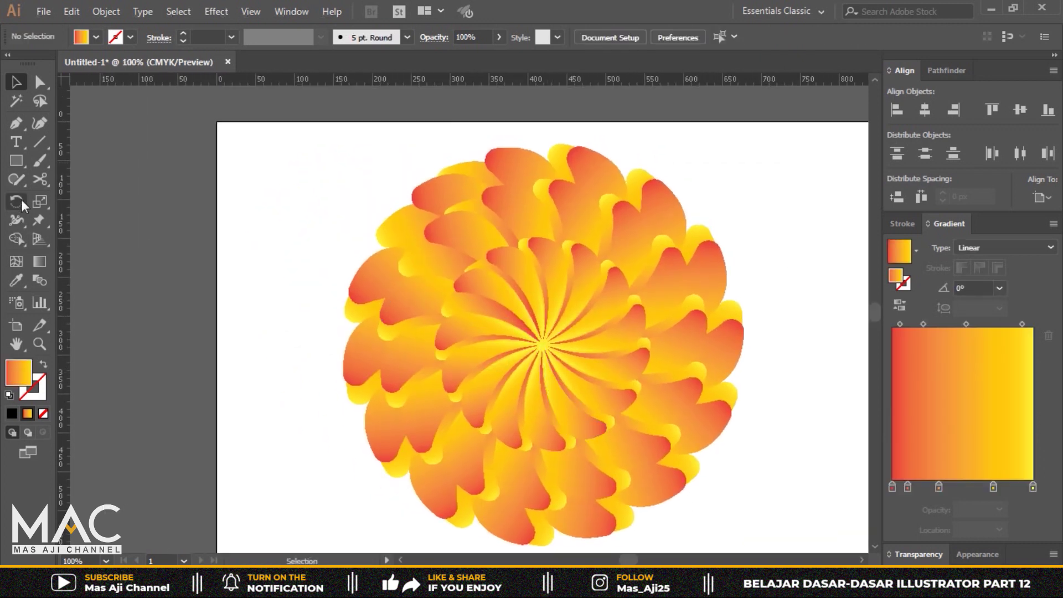
left_click_drag(21, 199, 100, 204)
left_click(21, 86)
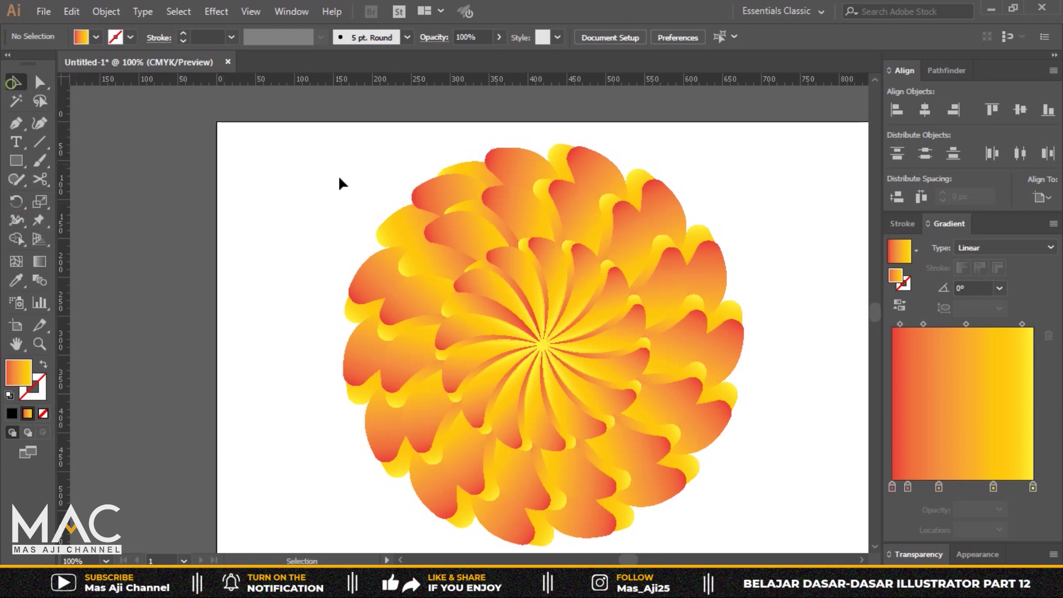
left_click_drag(277, 122, 773, 545)
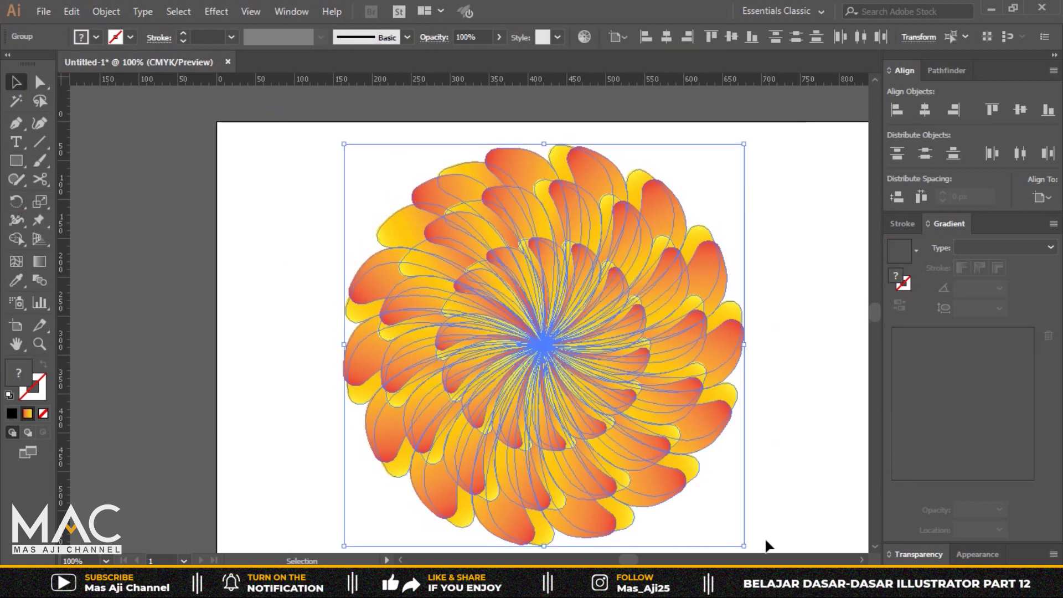
key("Delete")
- Drag a vertical guide from the left ruler down the artboard's middle
mouse_move(673, 436)
left_mouse_down()
mouse_move(635, 390)
mouse_move(638, 411)
mouse_move(629, 397)
left_mouse_up()
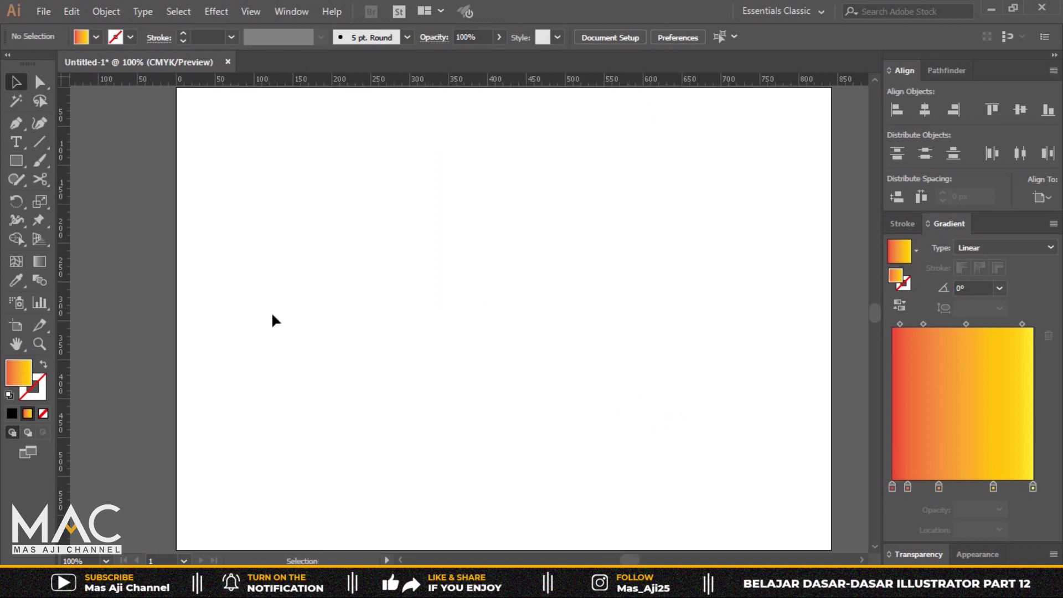
left_click_drag(522, 256, 514, 264)
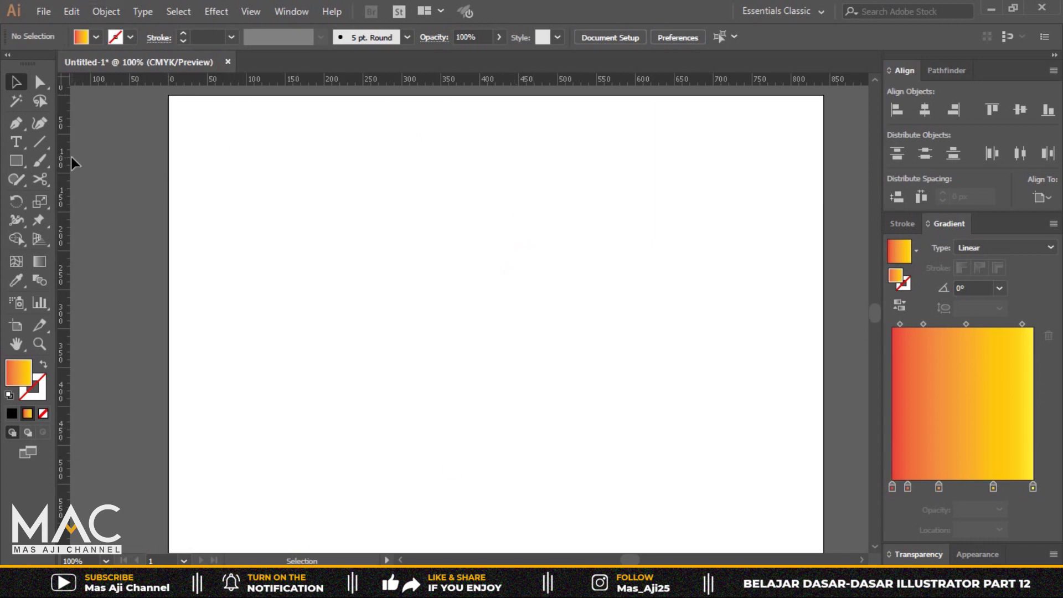
left_click_drag(69, 155, 466, 238)
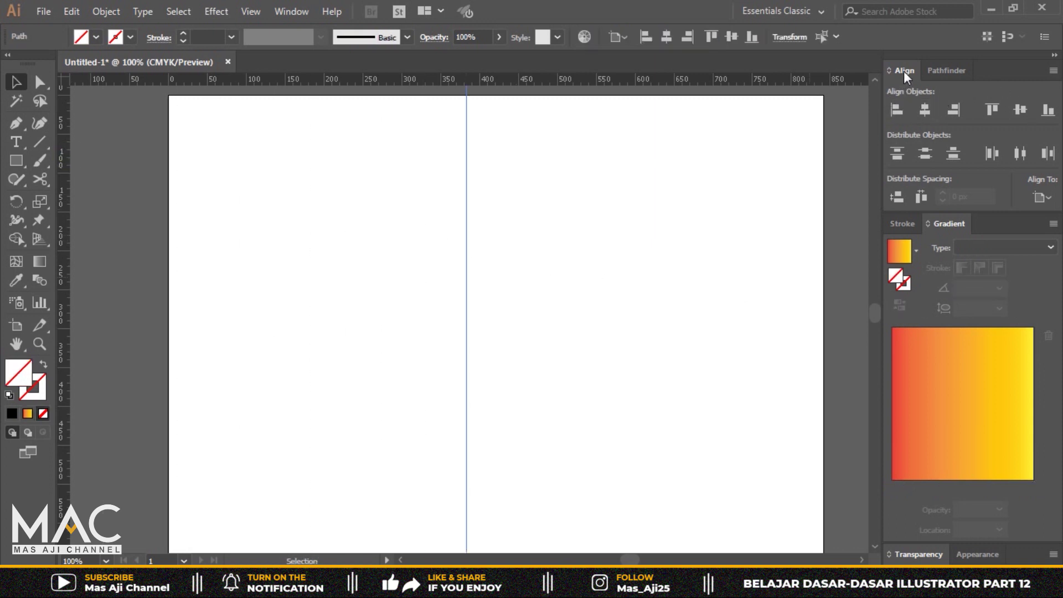
- Centre the vertical guide horizontally on the artboard using Align to Artboard
left_click(291, 11)
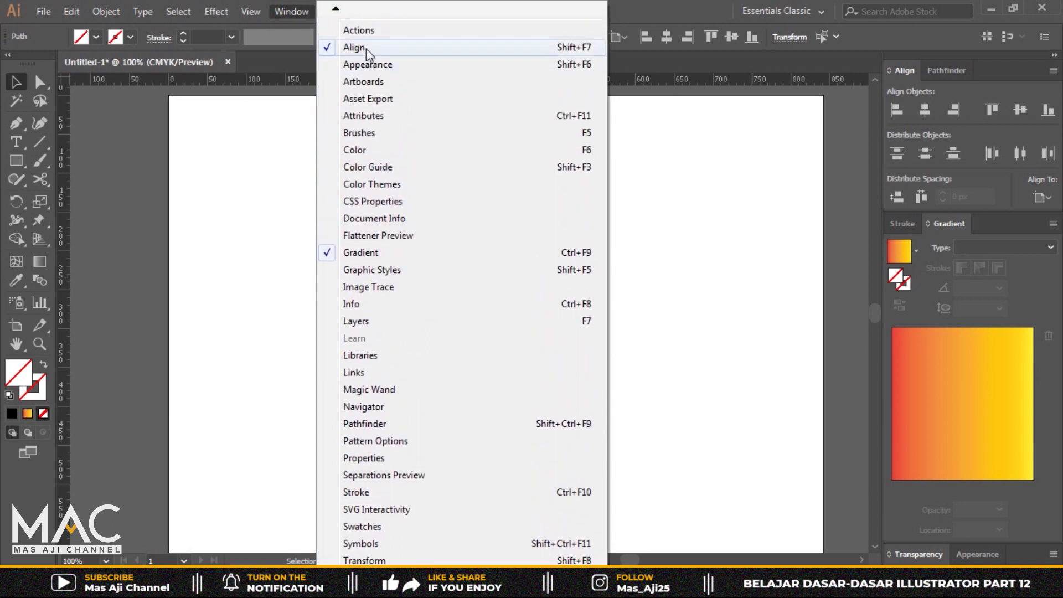
left_click(769, 213)
left_click_drag(314, 153, 648, 314)
left_click(390, 135)
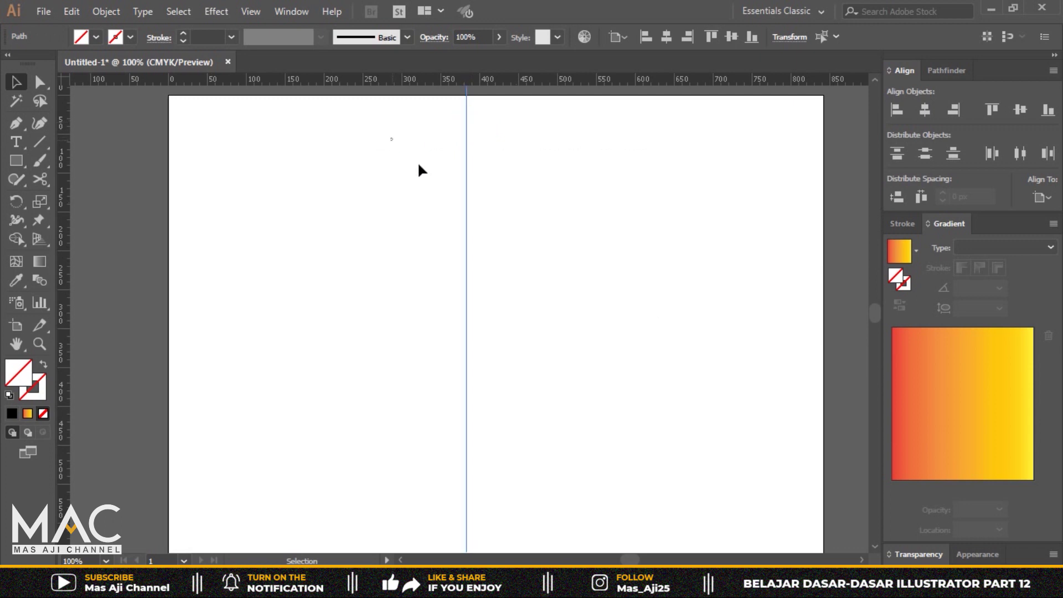
left_click(928, 108)
left_click(925, 149)
left_click(1015, 106)
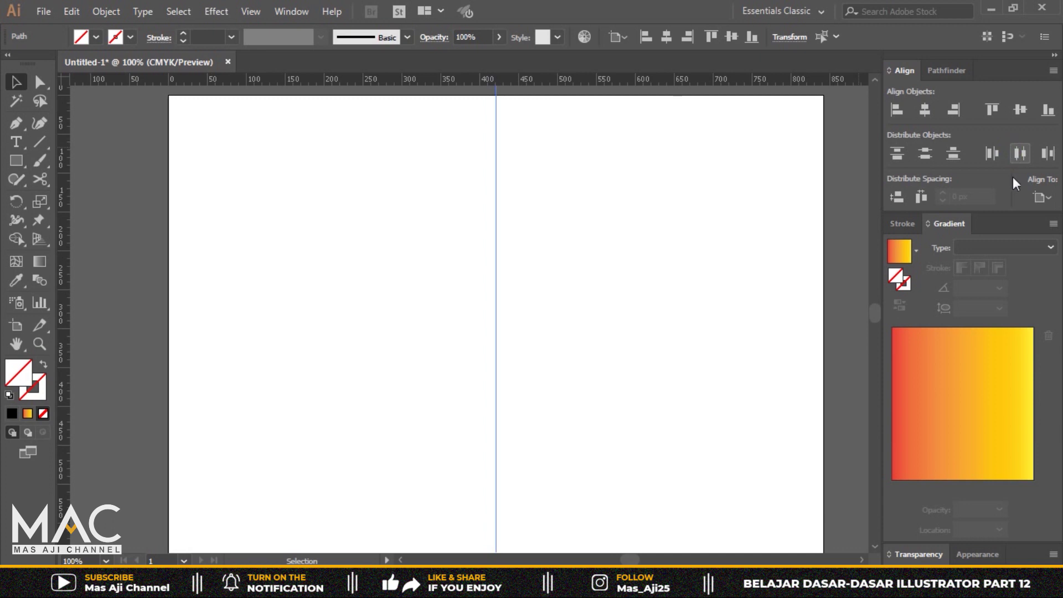
left_click(1048, 197)
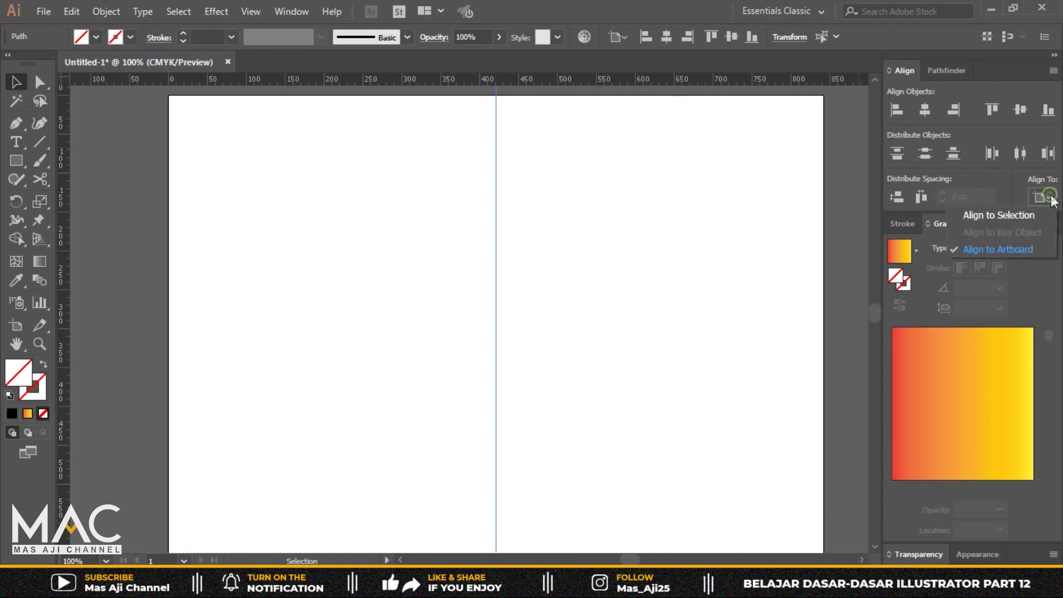
left_click(1000, 249)
left_click(672, 240)
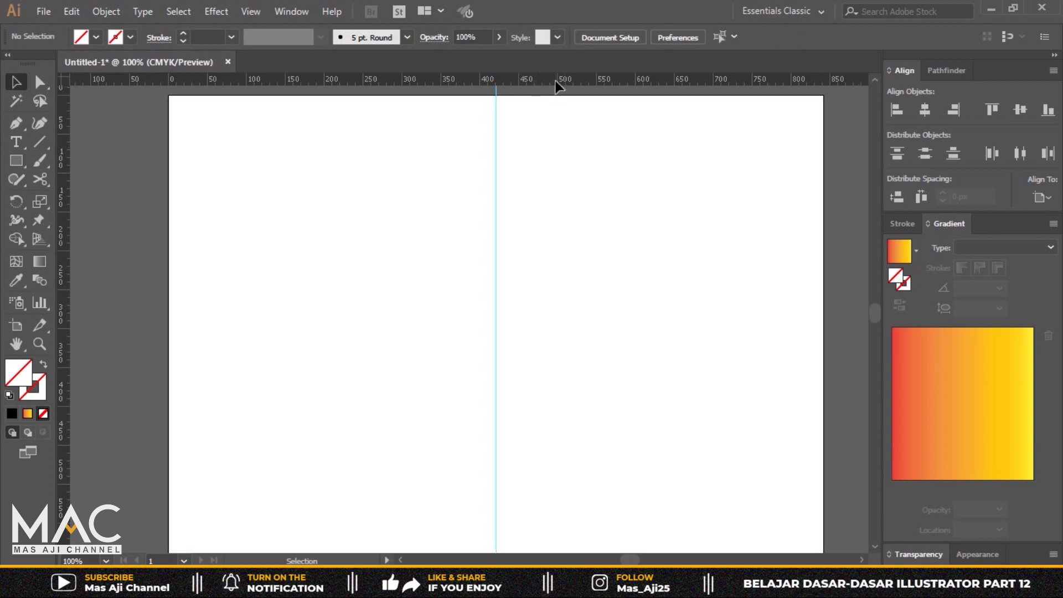
- Drag out a horizontal guide and centre it vertically on the artboard
left_click_drag(558, 86, 573, 313)
left_click(920, 100)
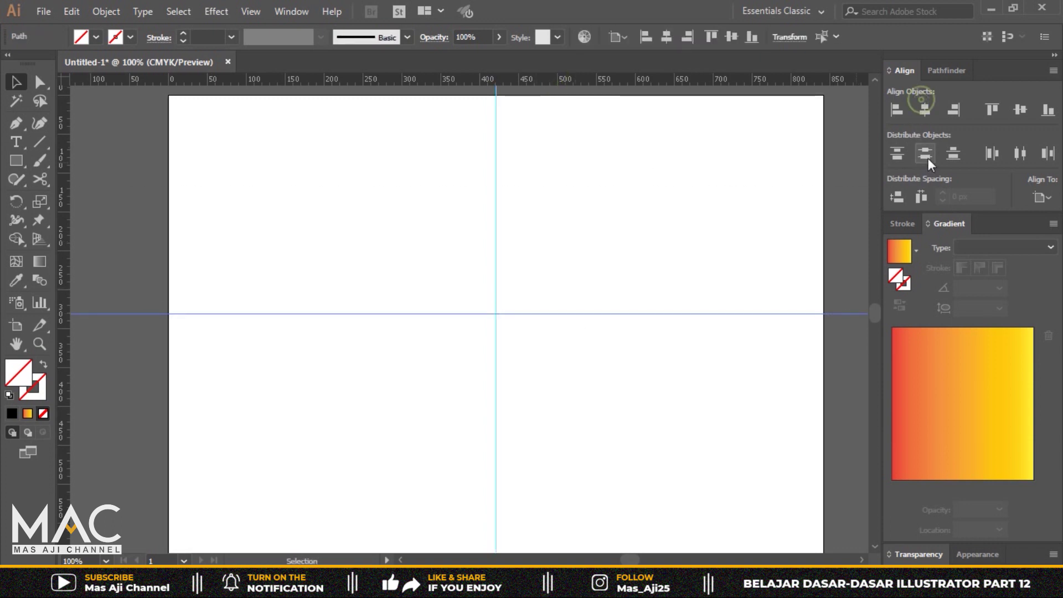
left_click(1022, 108)
left_click(683, 233)
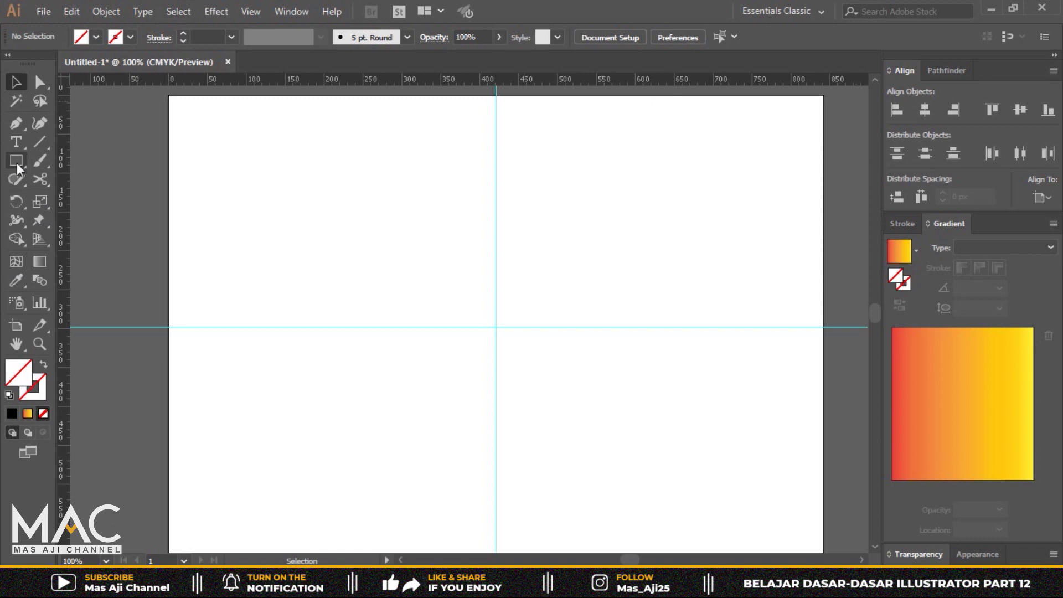
left_click_drag(17, 163, 88, 199)
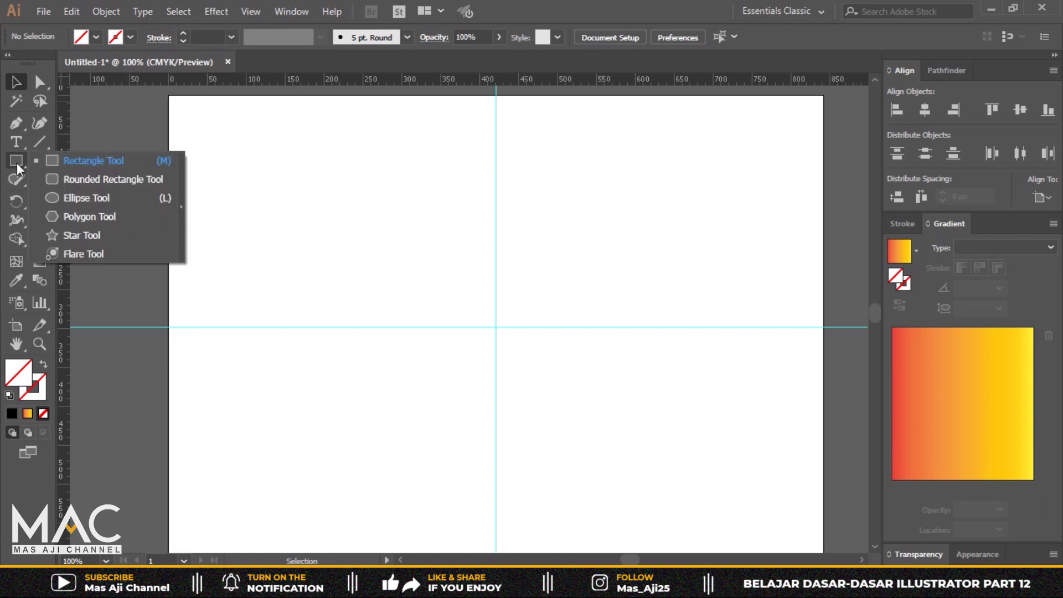
- Draw a large circle with a 3 pt black outline and no fill using the Ellipse Tool
left_click(89, 199)
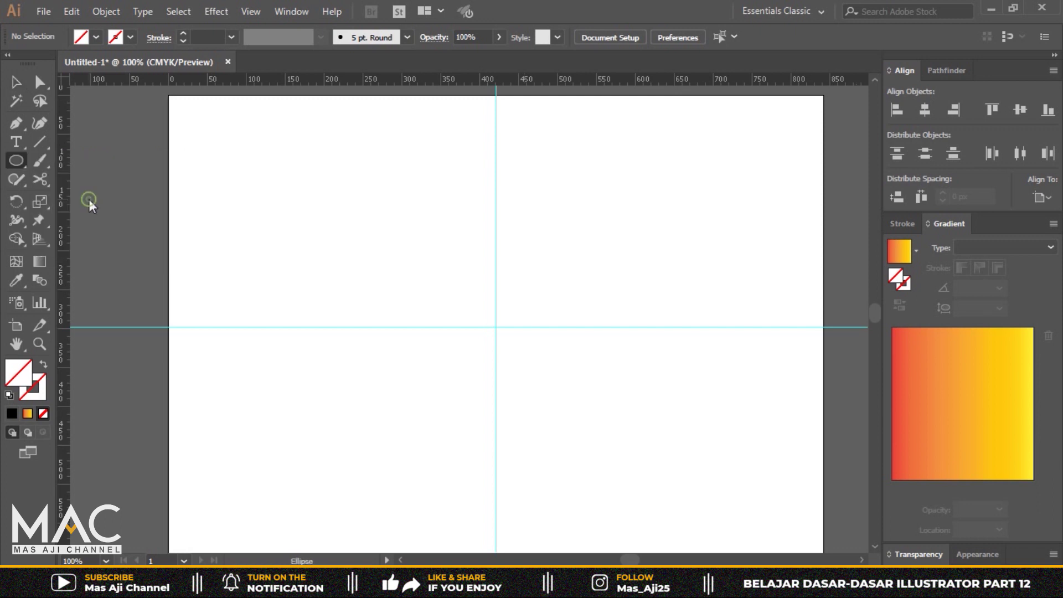
left_click(129, 37)
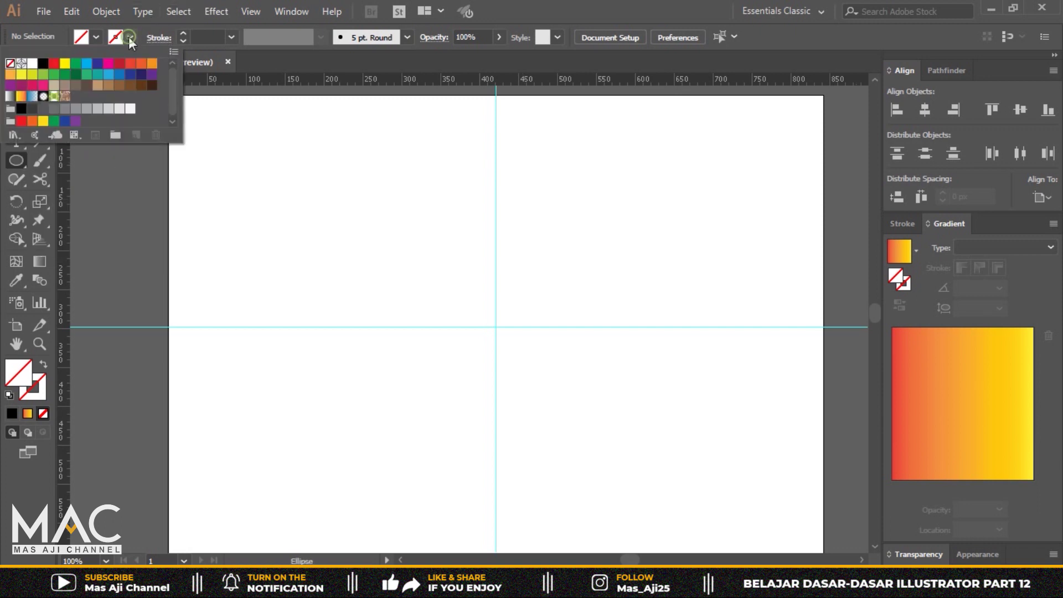
left_click(43, 65)
left_click(184, 34)
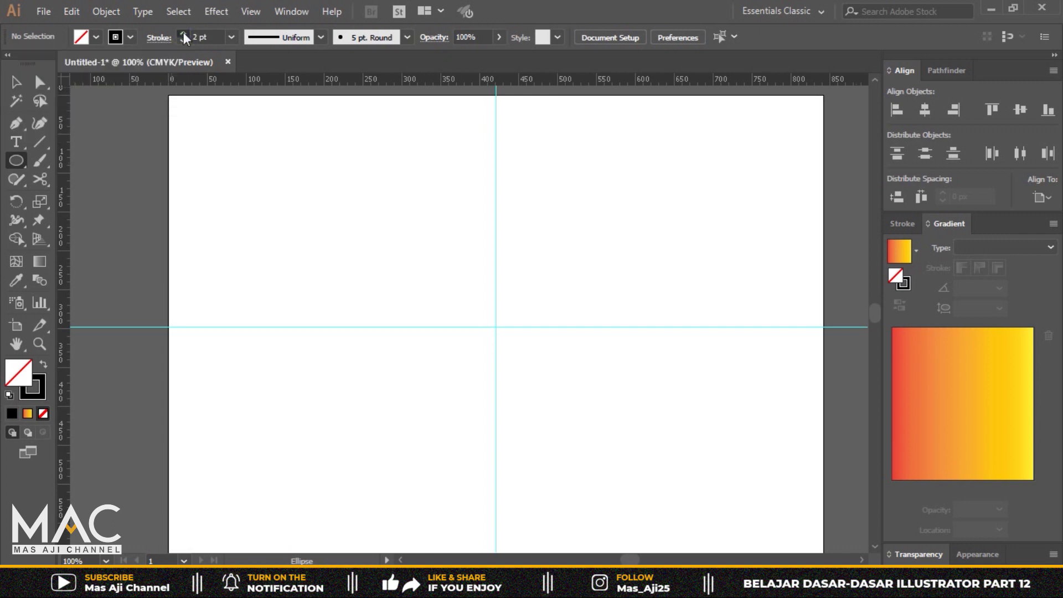
mouse_move(574, 268)
left_mouse_down()
mouse_move(345, 205)
mouse_move(705, 525)
left_mouse_up()
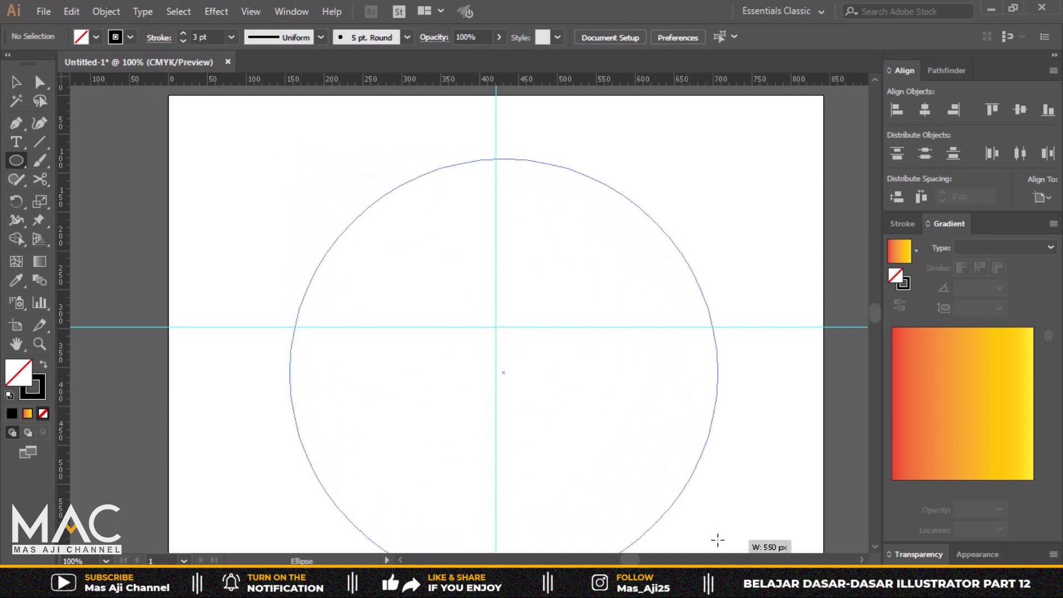
left_click_drag(705, 524, 676, 365)
left_click(875, 81)
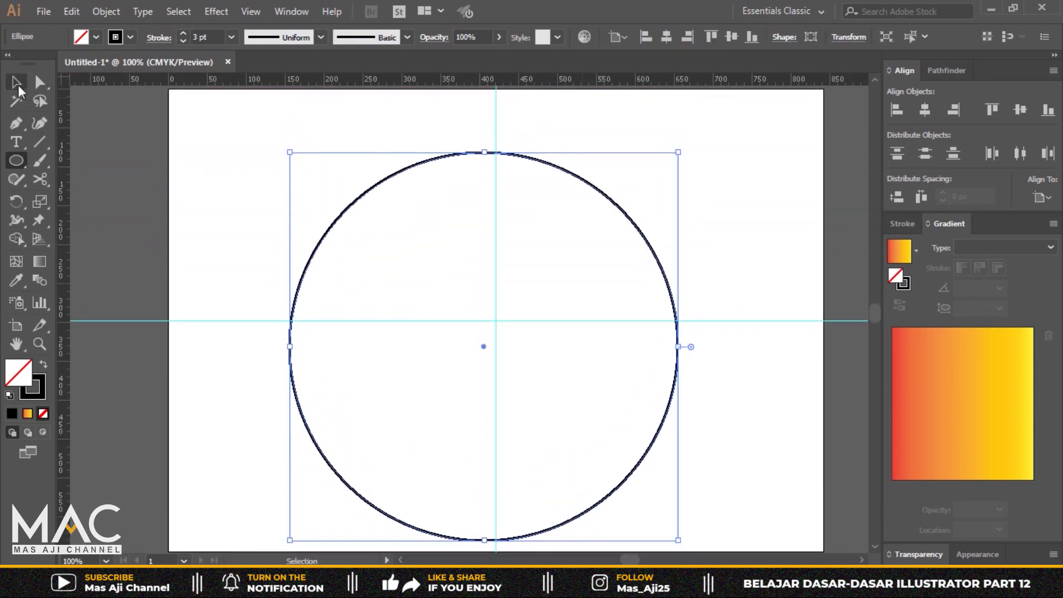
- Centre the circle horizontally and vertically on the artboard
left_click(15, 82)
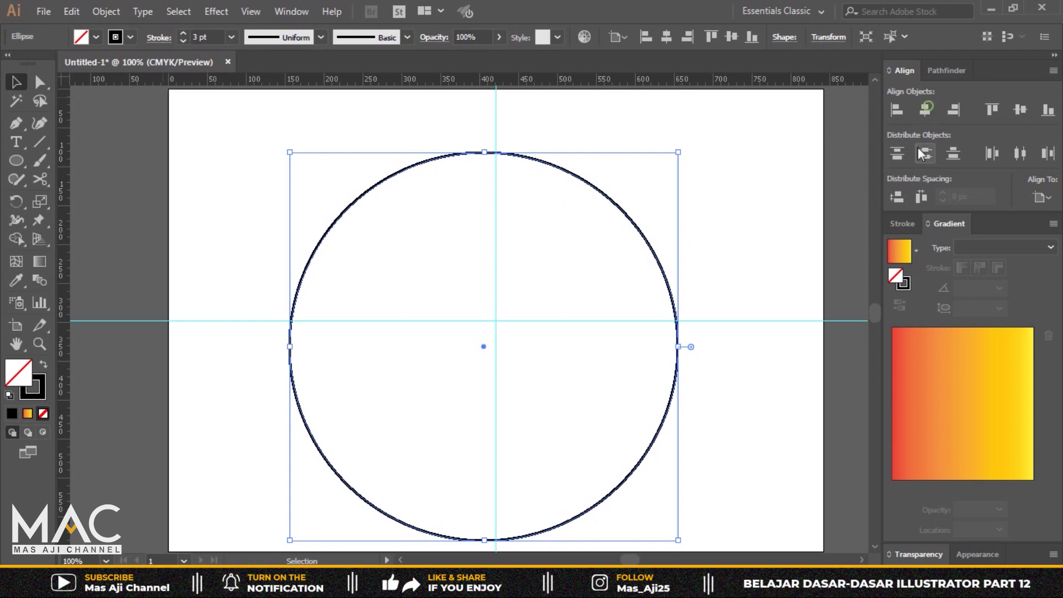
left_click(1020, 109)
left_click(1019, 153)
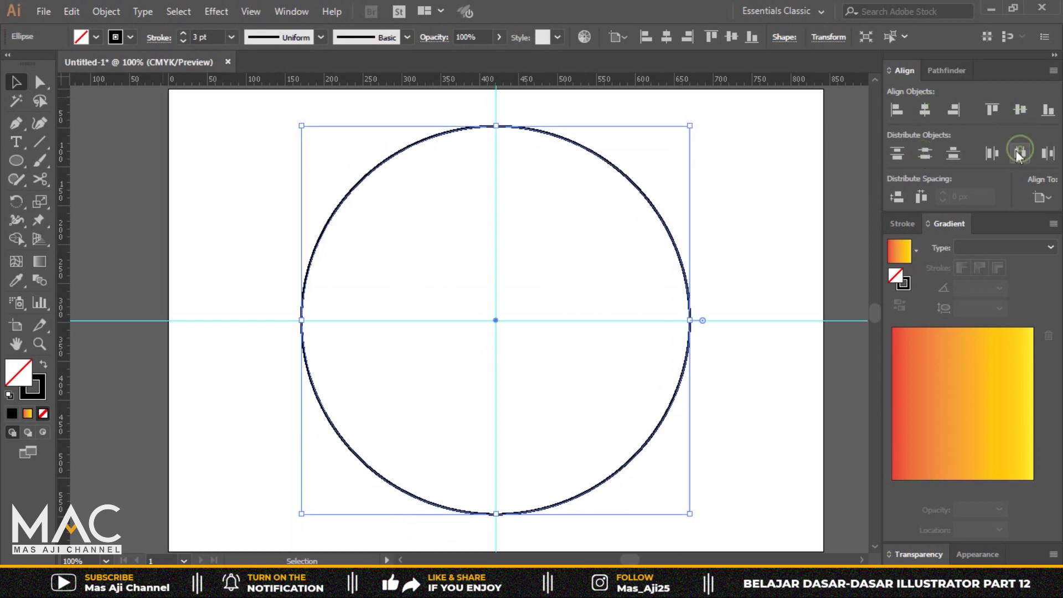
left_click(764, 242)
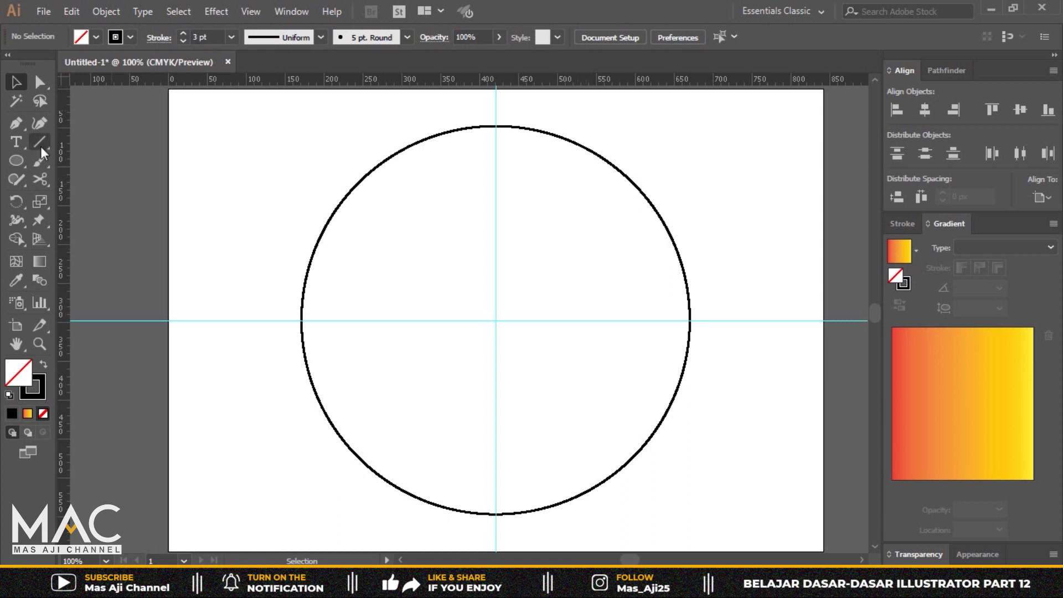
- Type "12", scale it down and place it just inside the circle's top
left_click(16, 143)
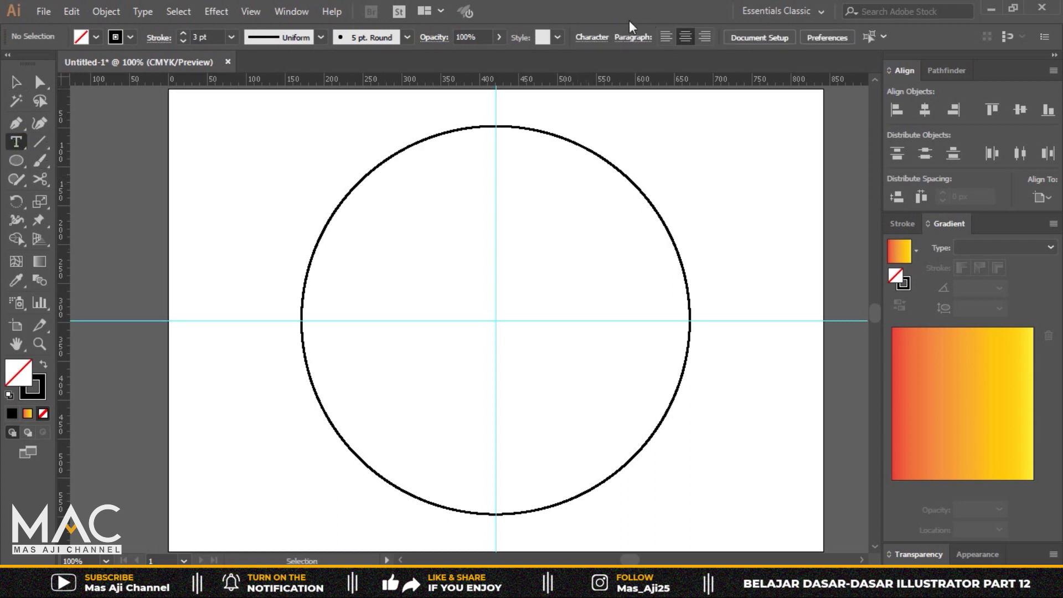
left_click(480, 169)
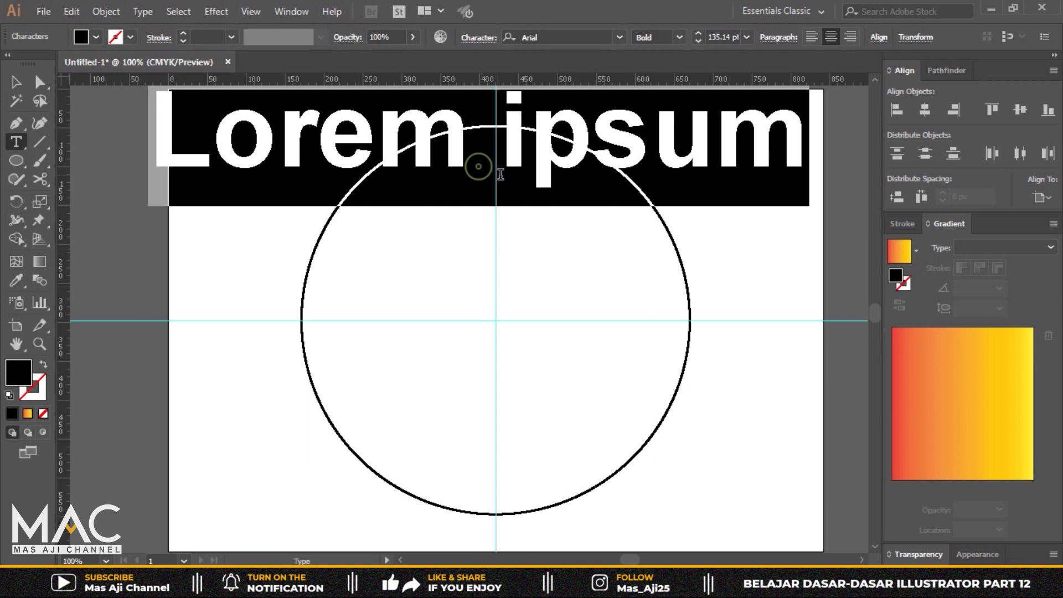
type("1")
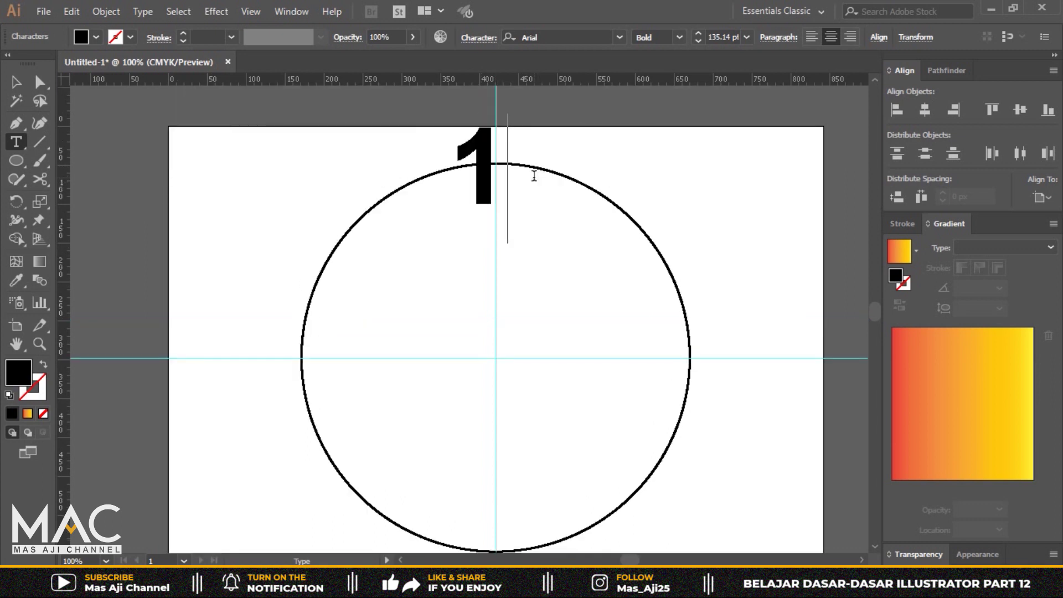
type("2")
left_click(16, 86)
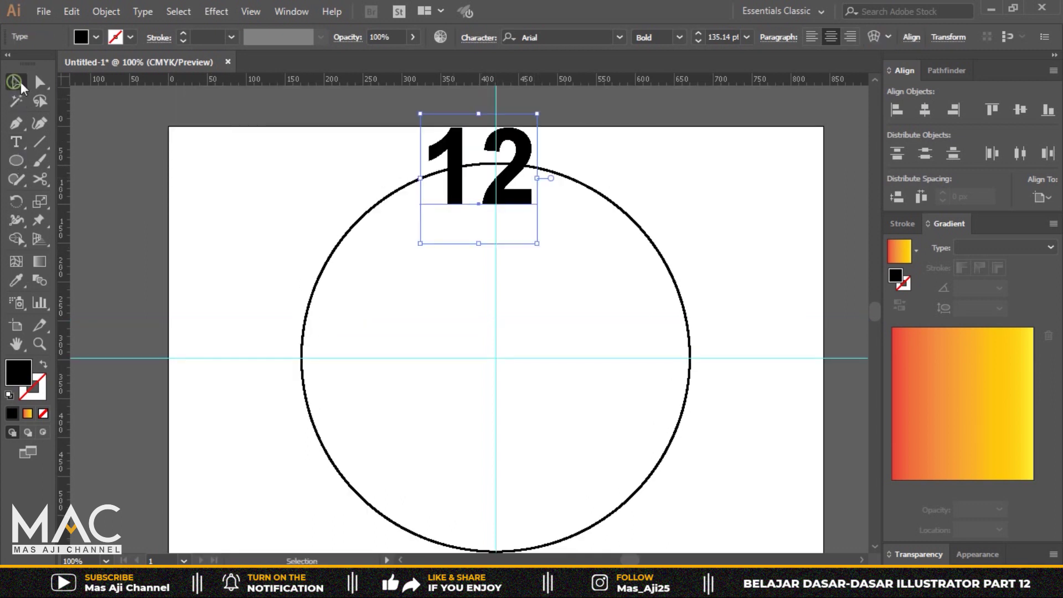
left_click_drag(420, 114, 465, 164)
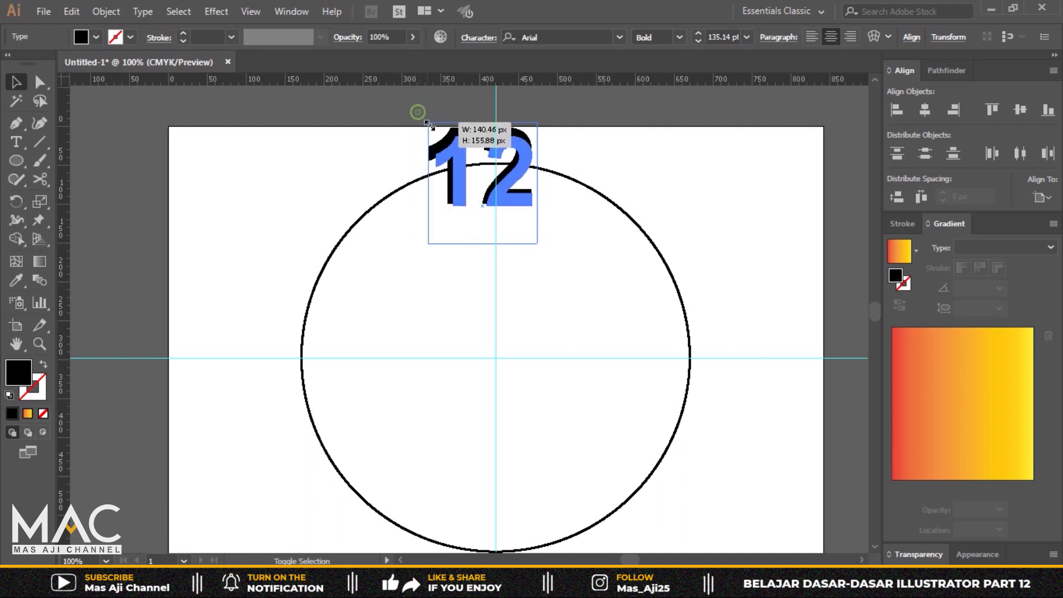
left_click_drag(521, 206, 516, 215)
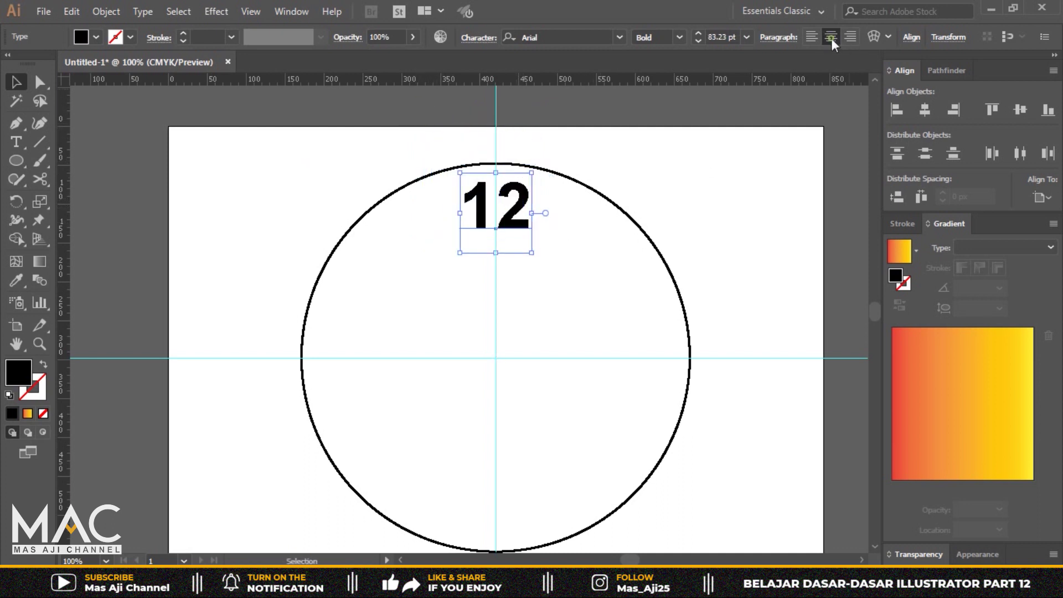
- Set the 12 to 79 pt Arial in Regular style
left_click(698, 41)
left_click(698, 40)
left_click(699, 41)
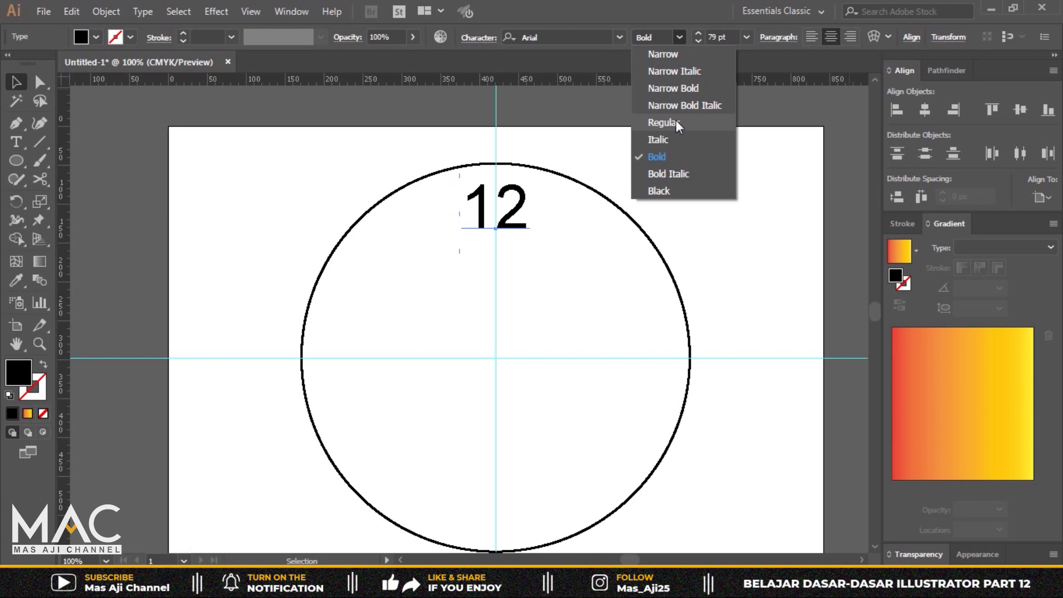
left_click(675, 123)
left_click(749, 211)
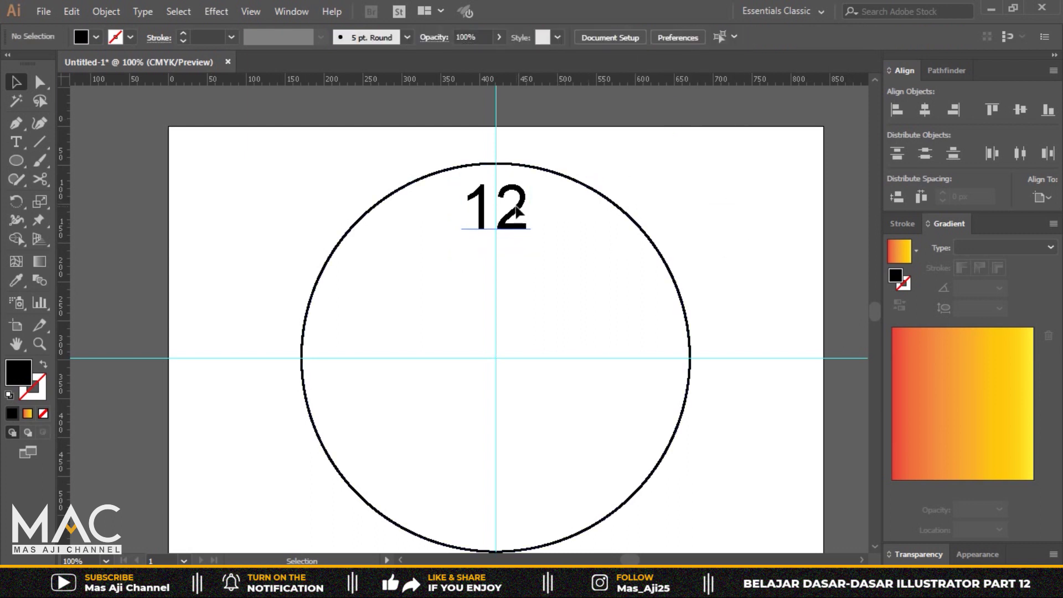
- Apply Object > Envelope Distort > Make with Mesh to the 12
left_click(516, 214)
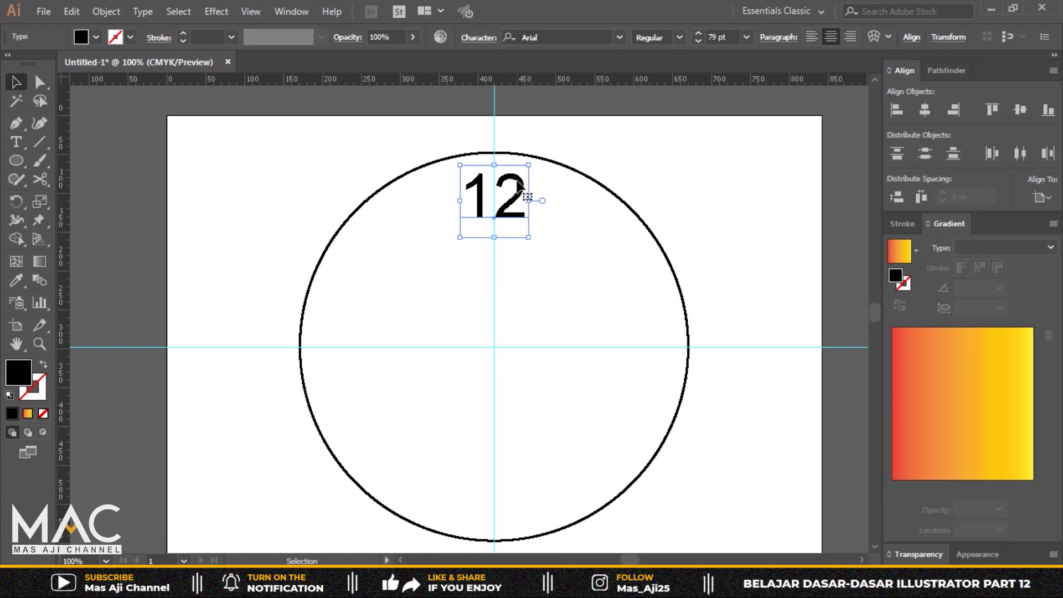
left_click(106, 12)
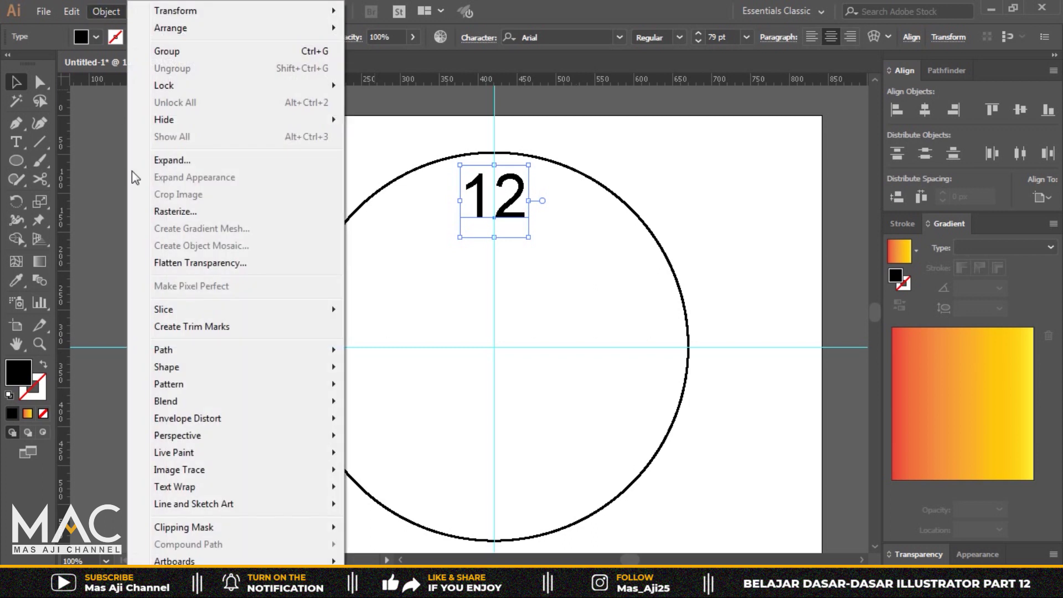
left_click(212, 418)
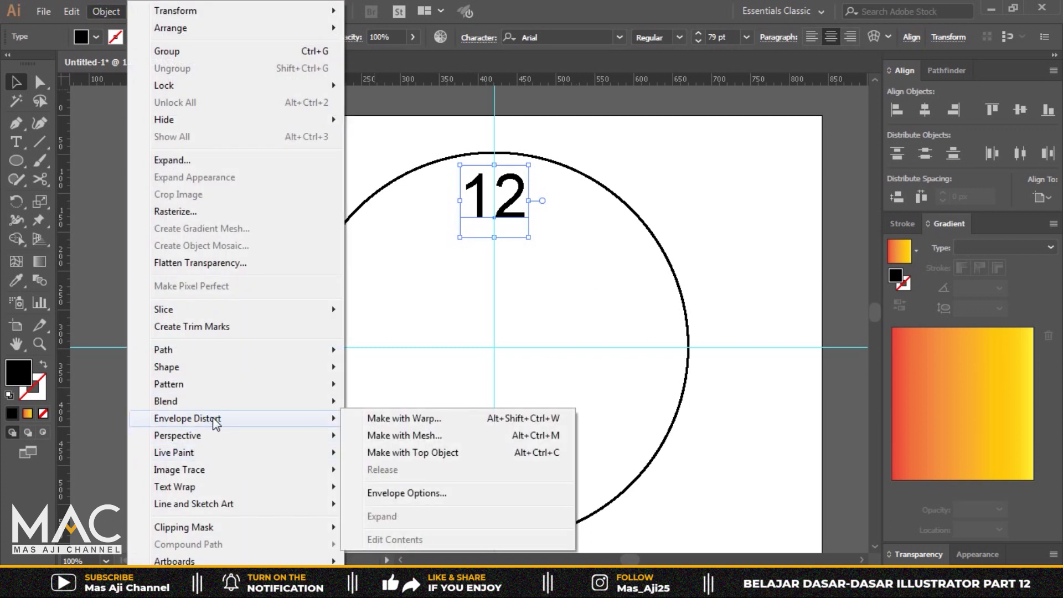
left_click(414, 437)
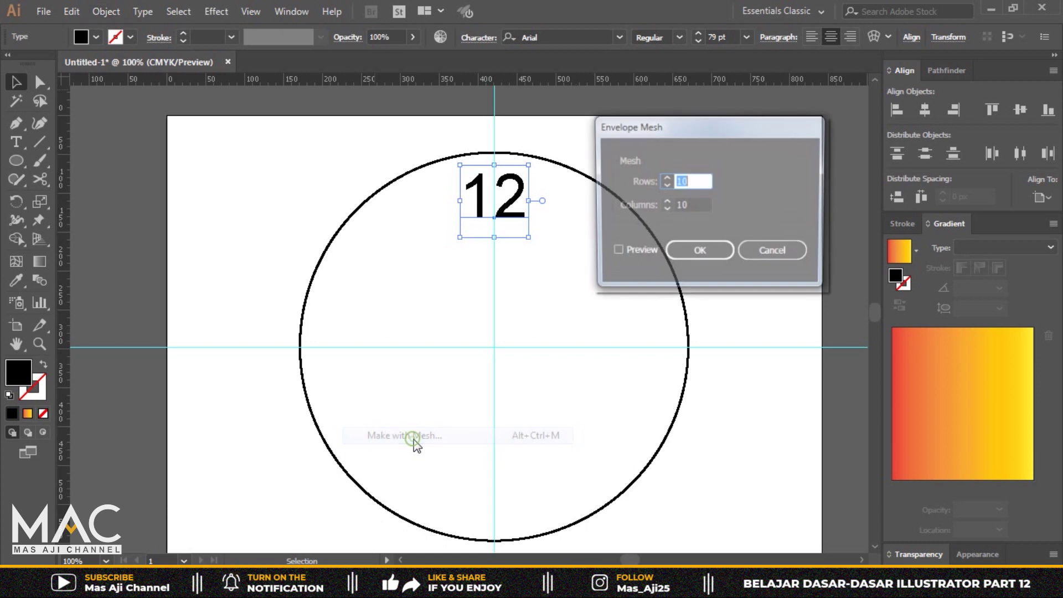
- Set the envelope mesh to 1 row and 1 column and apply it to the 12
key("BackSpace")
type("1")
key("Tab")
key("BackSpace")
type("1")
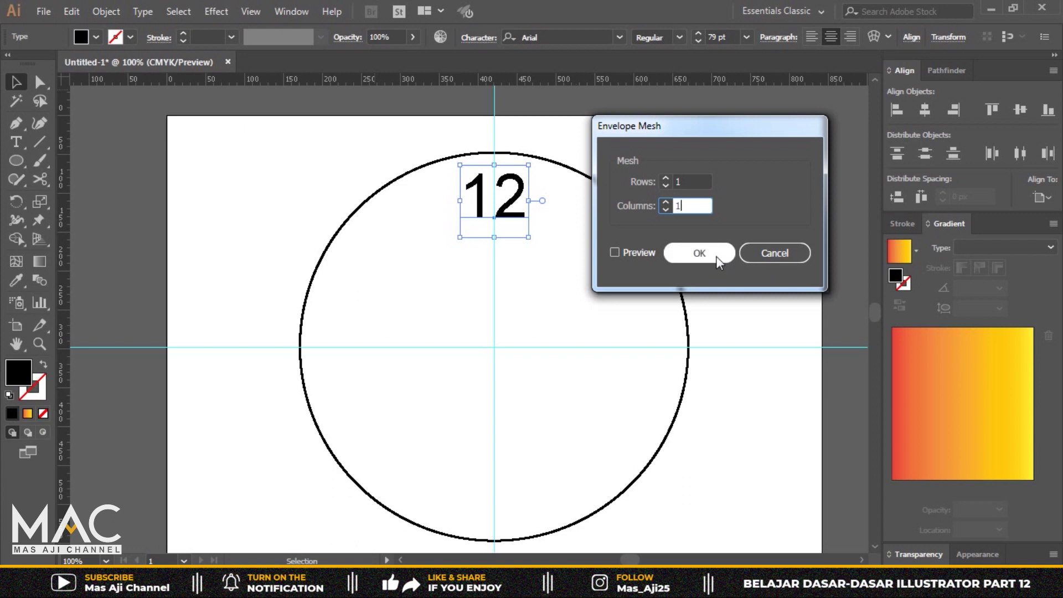
left_click(716, 256)
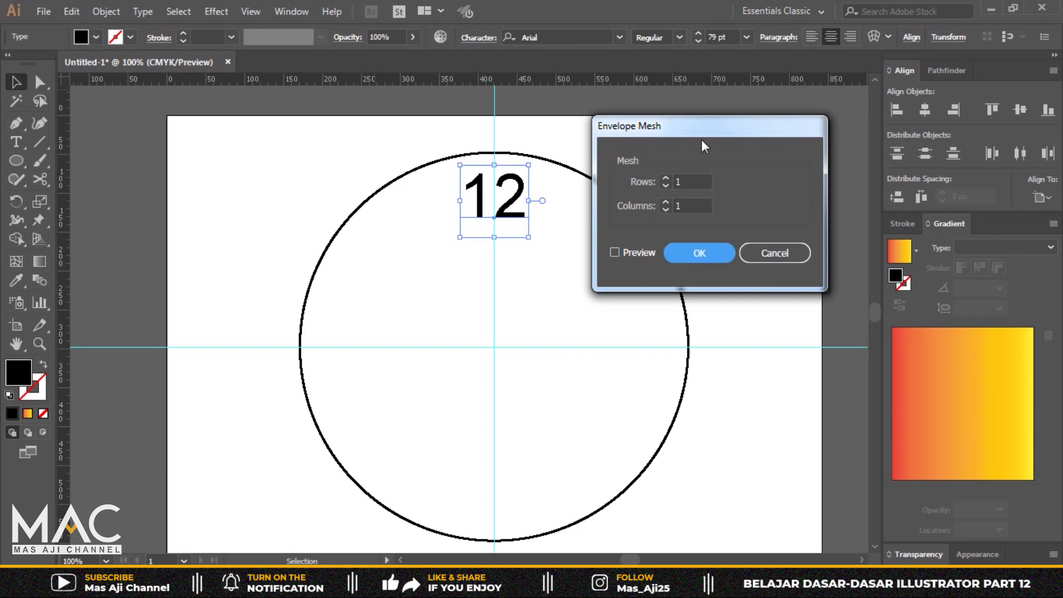
left_click_drag(701, 141, 704, 162)
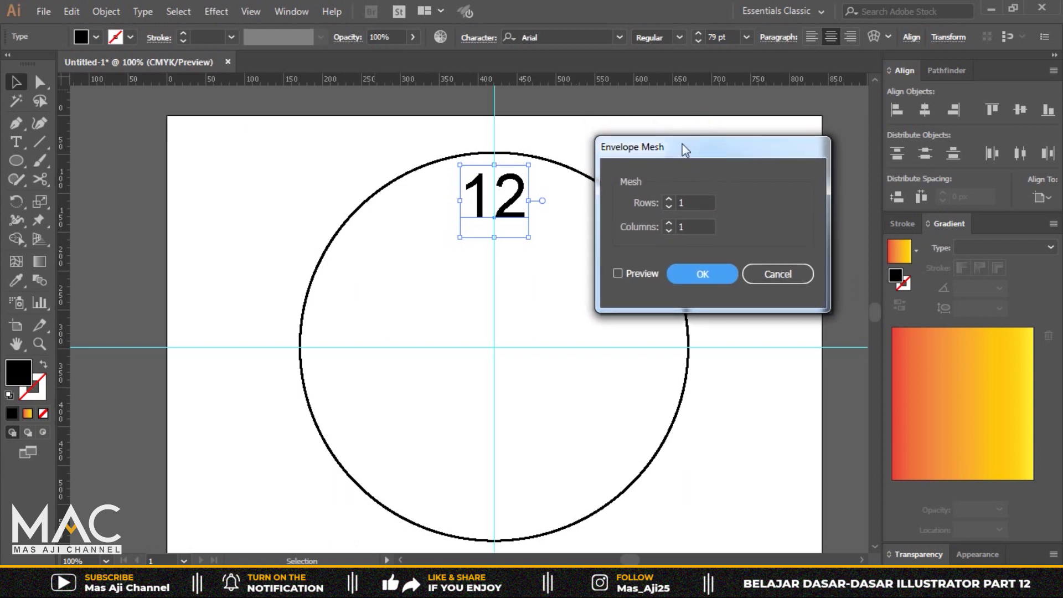
left_click(705, 271)
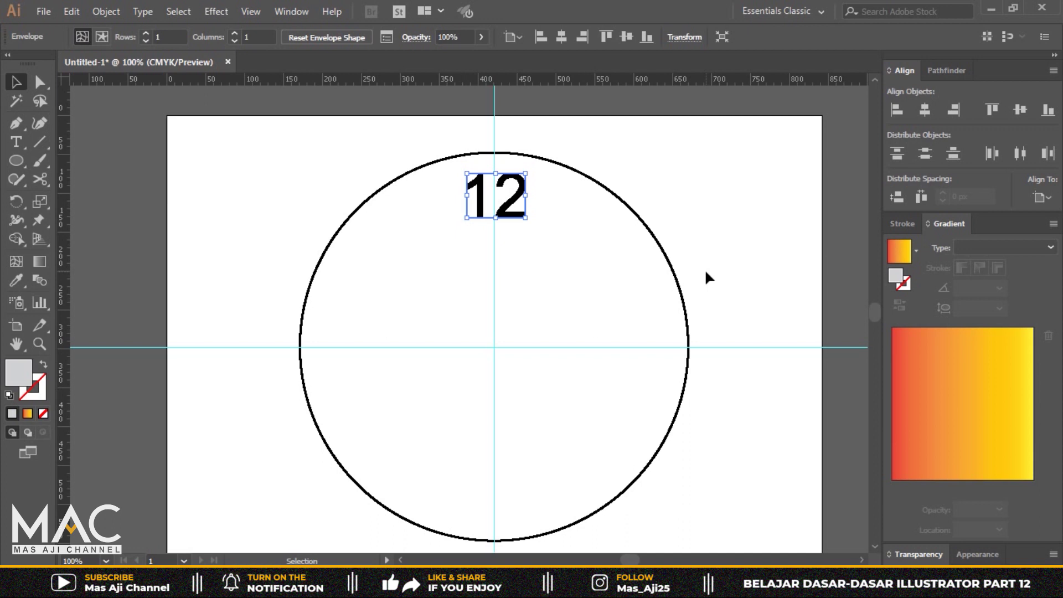
left_click(17, 201)
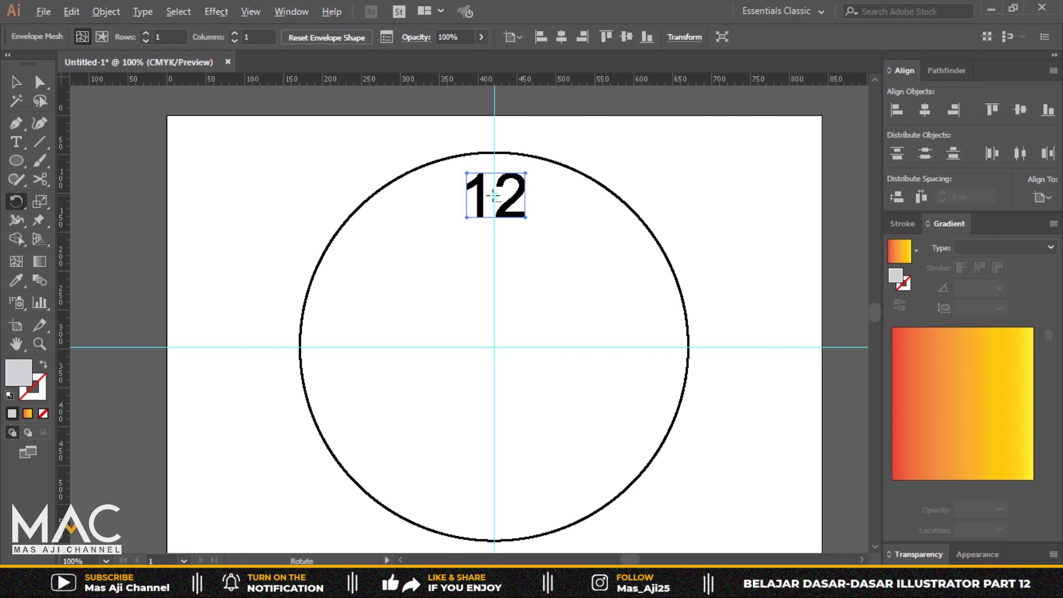
- Copy the 12 rotated 30° about the circle's centre, repeating with Ctrl+D
left_click(493, 347, "alt")
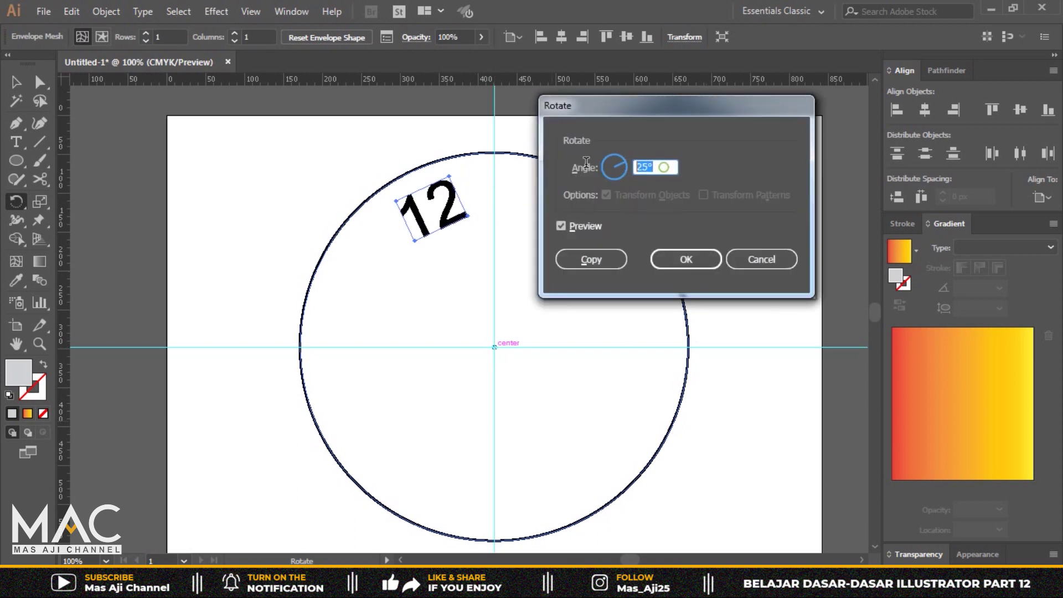
key("BackSpace")
type("30")
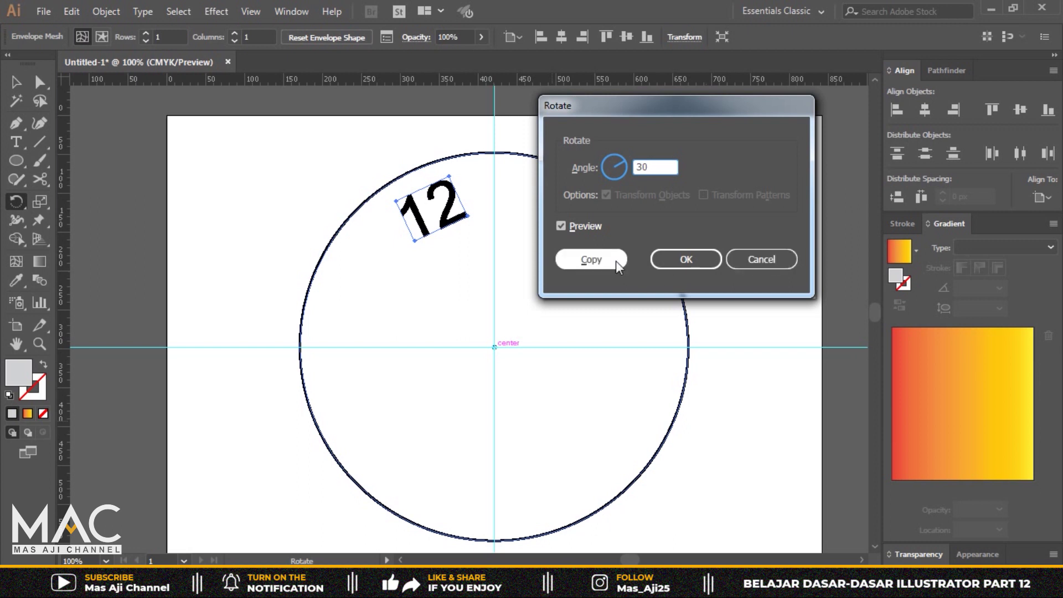
left_click(615, 261)
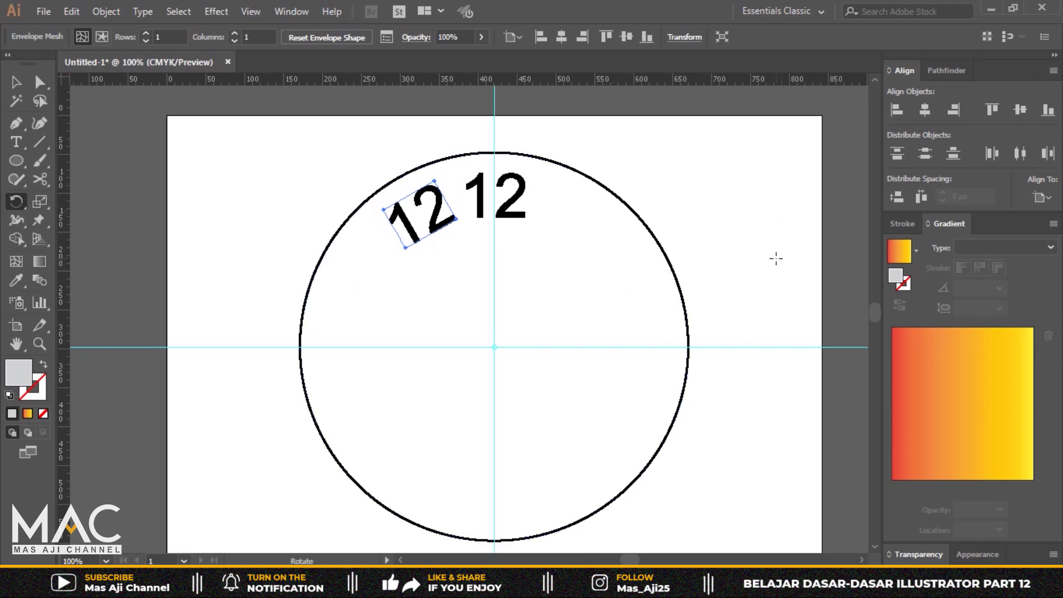
key("ctrl+d")
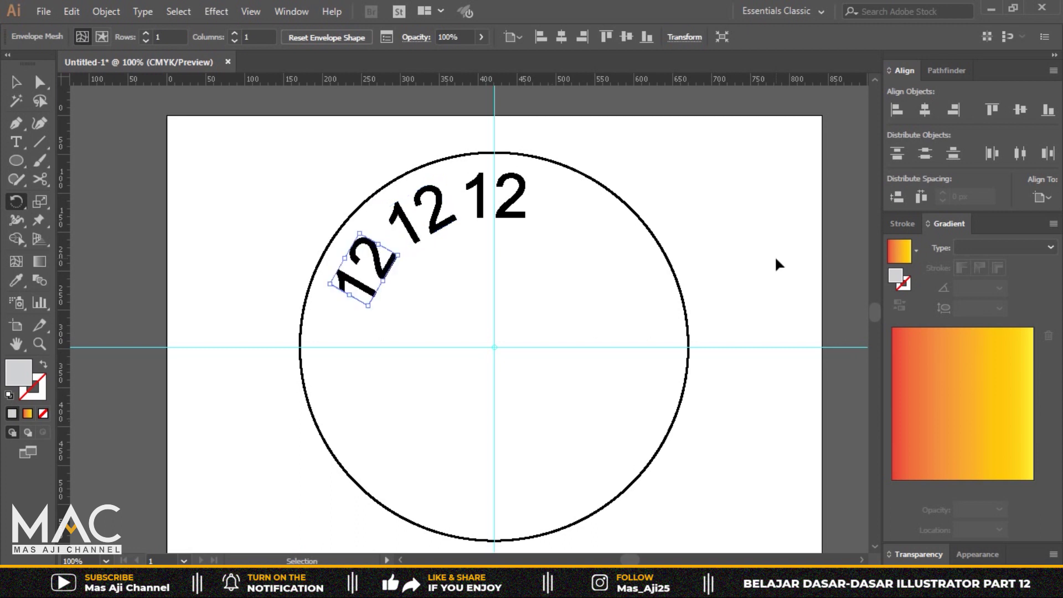
key("ctrl+d")
key("ctrl+d")
key("ctrl+d")
key("ctrl+d")
key("ctrl+d")
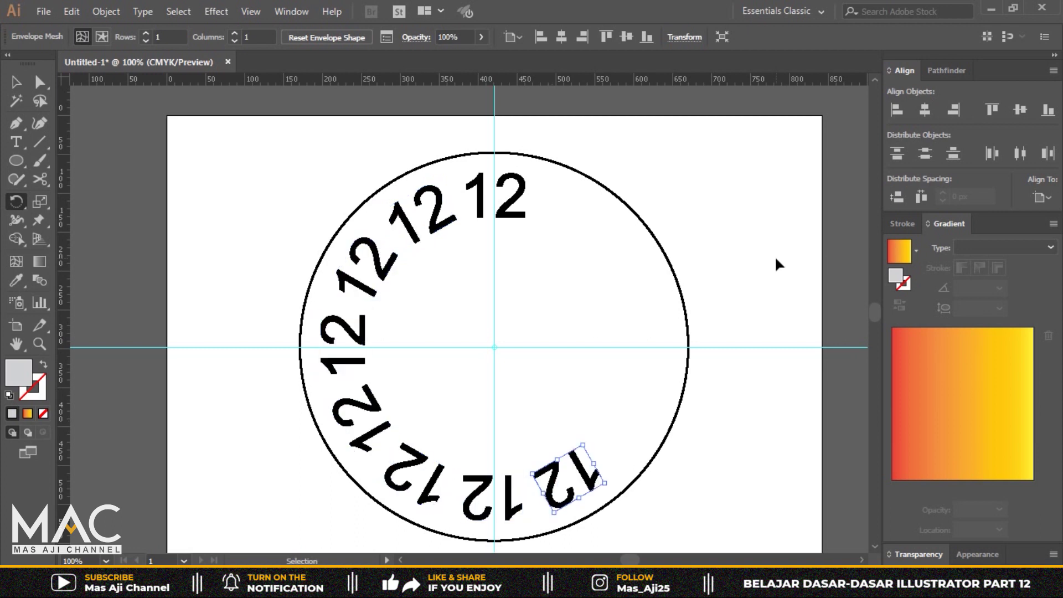
key("ctrl+d")
key("ctrl+d")
key("ctrl+d")
key("ctrl+d")
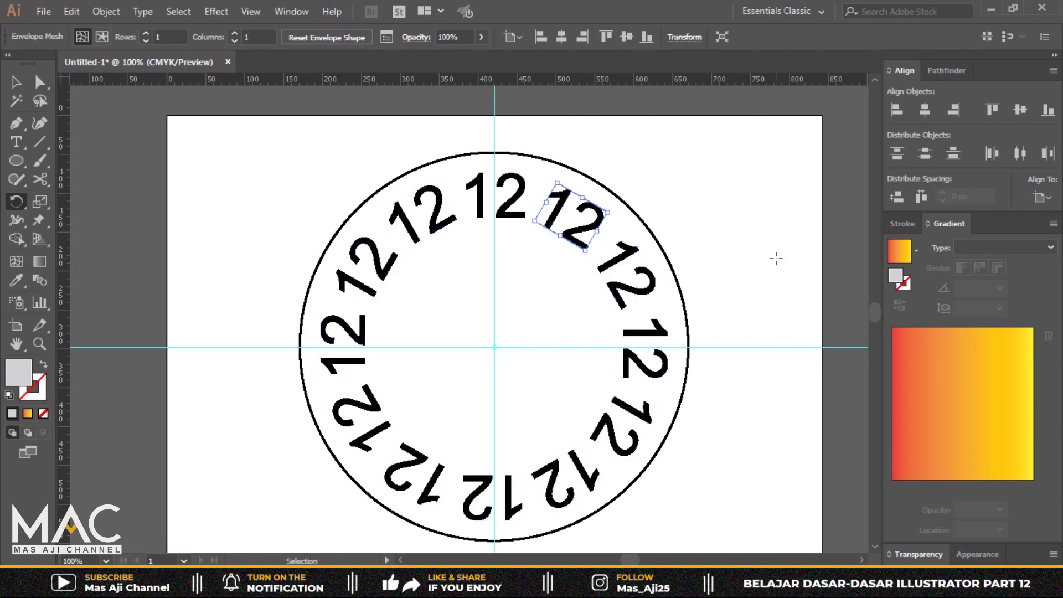
- Select the circle and both guides and lock them with Object > Lock > Selection
left_click(16, 82)
left_click(283, 139)
left_click(540, 159)
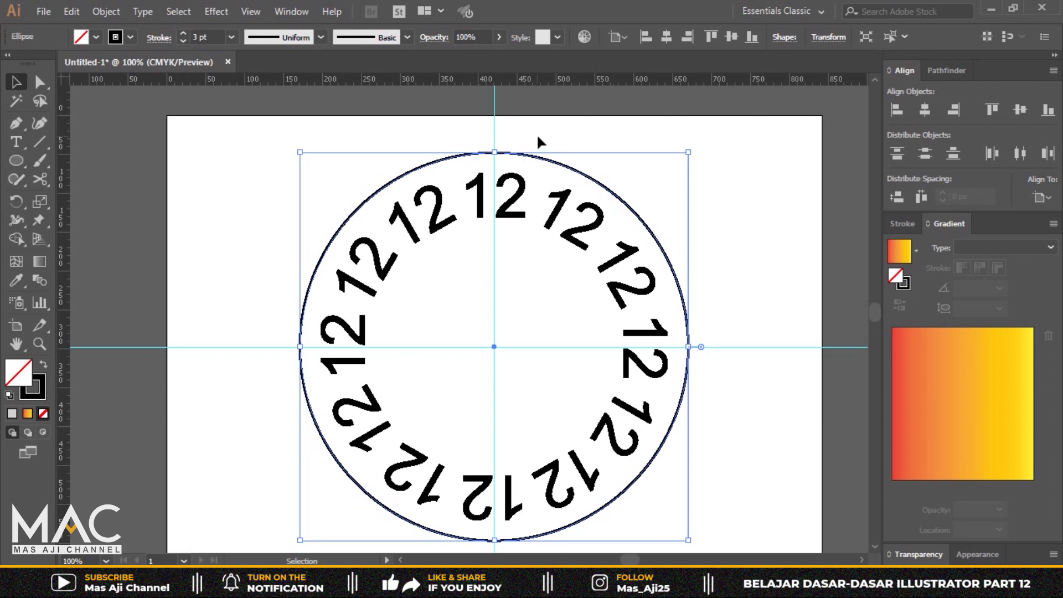
left_click(465, 100, "shift")
left_click_drag(488, 111, 529, 125)
left_click_drag(756, 307, 792, 393)
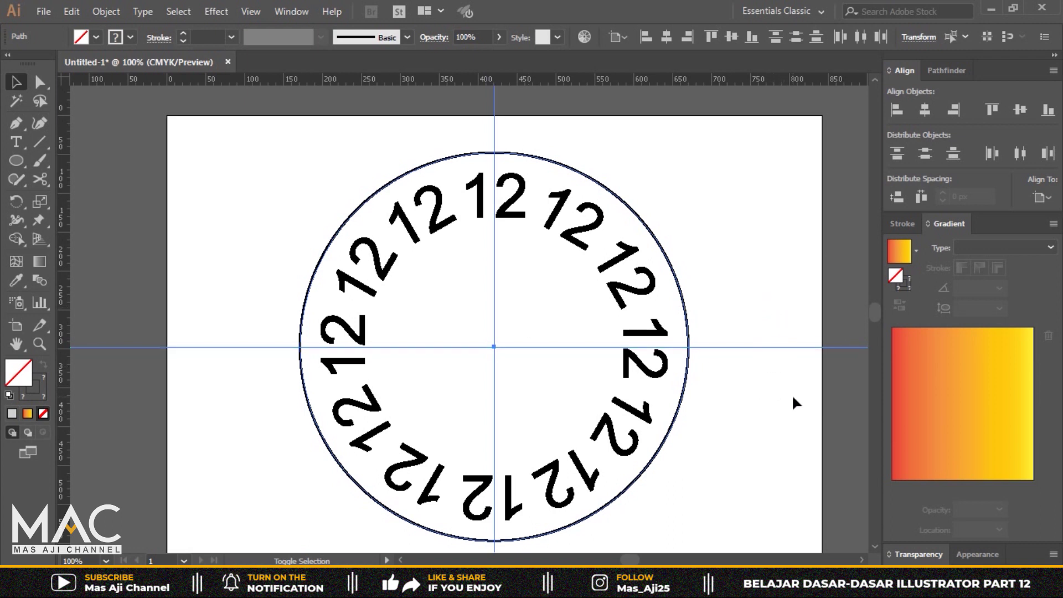
left_click(108, 11)
mouse_move(163, 84)
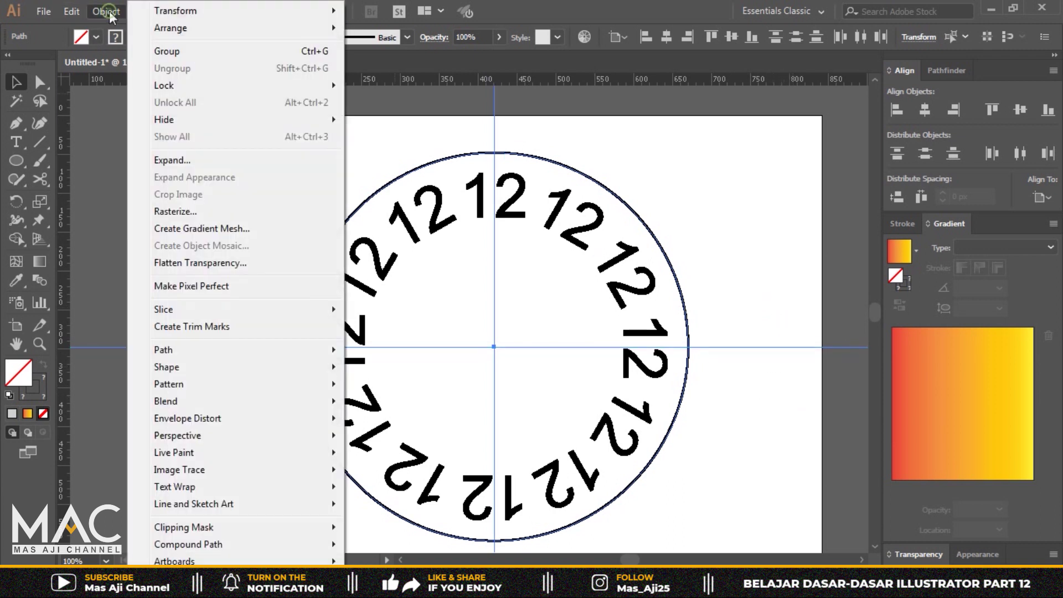
left_click(394, 86)
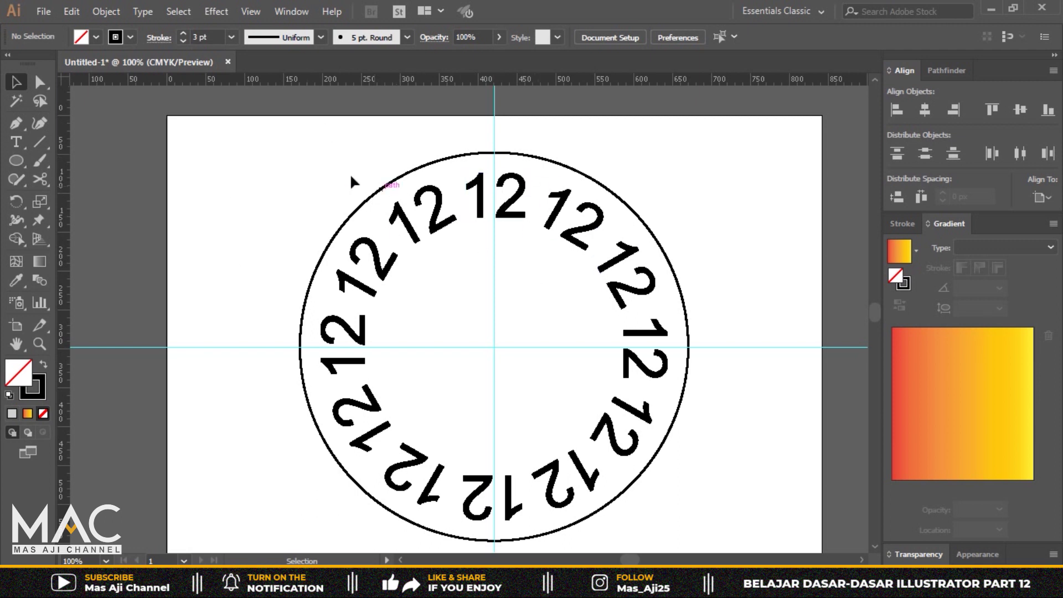
- Release all twelve 12 labels from their envelopes
left_click_drag(241, 122, 693, 535)
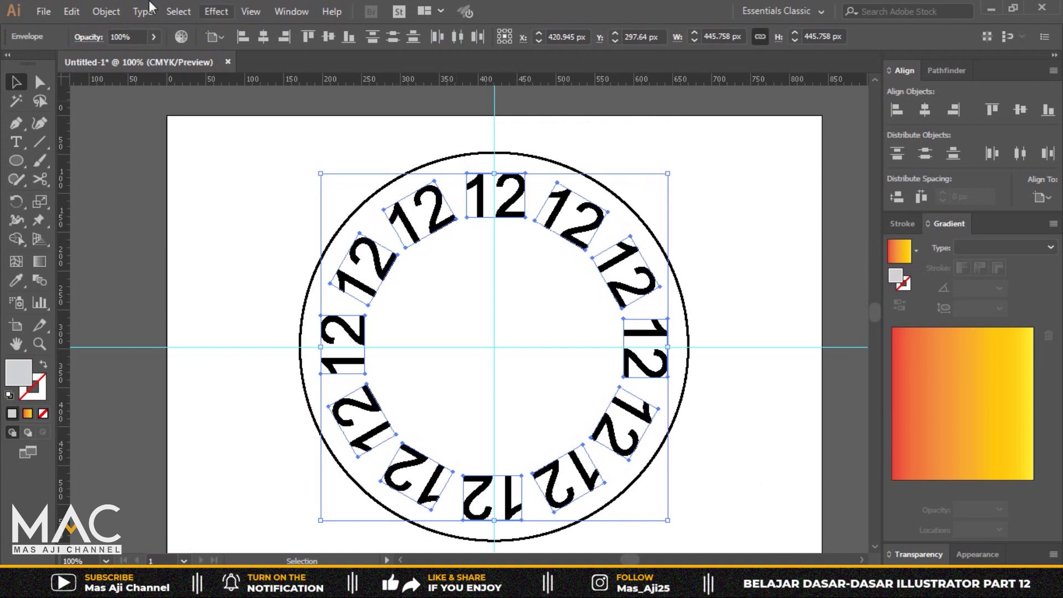
left_click(103, 13)
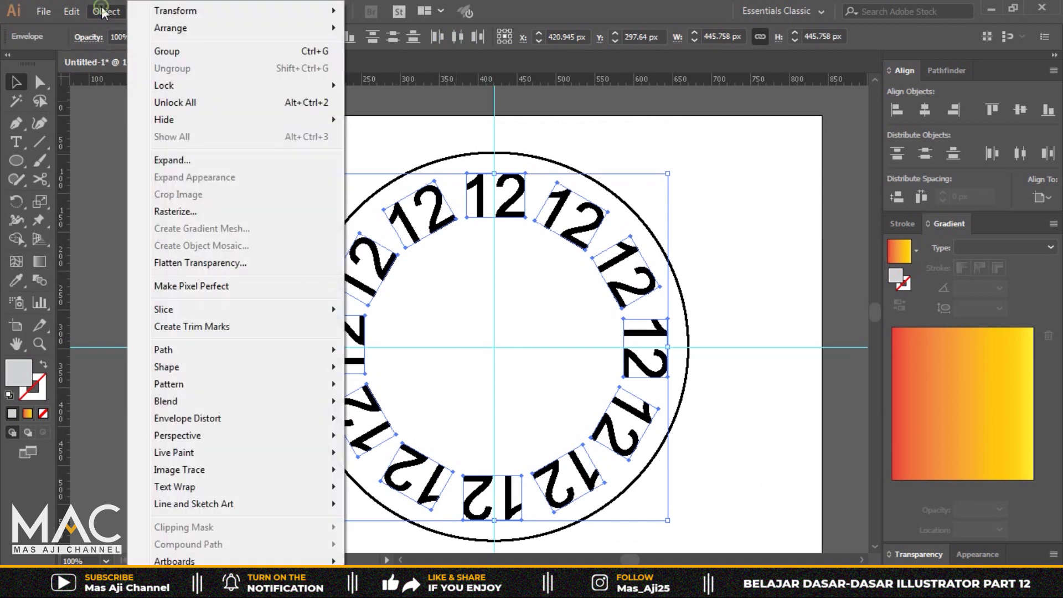
mouse_move(188, 418)
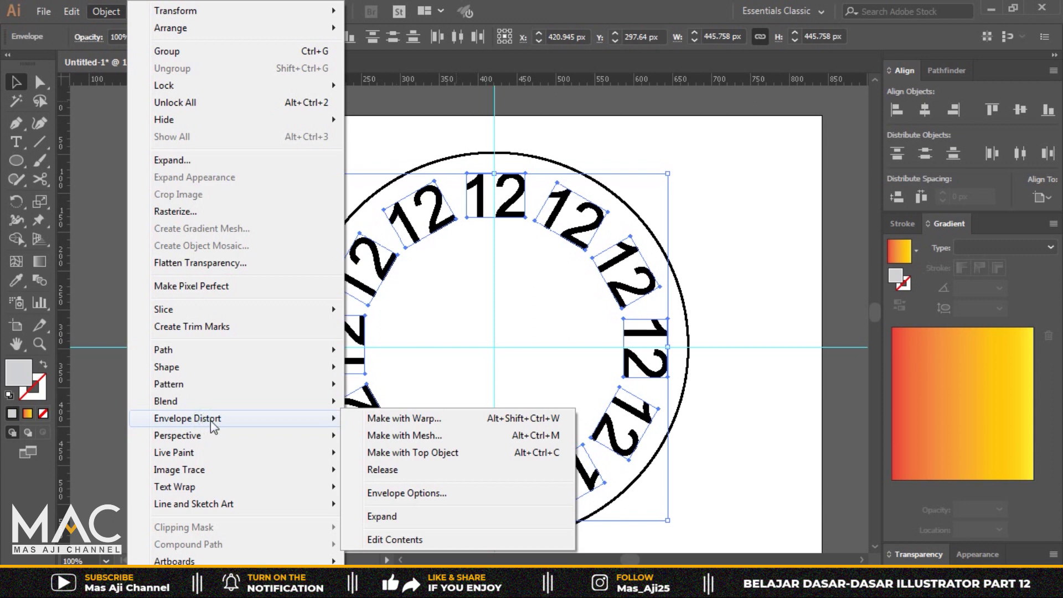
left_click(406, 474)
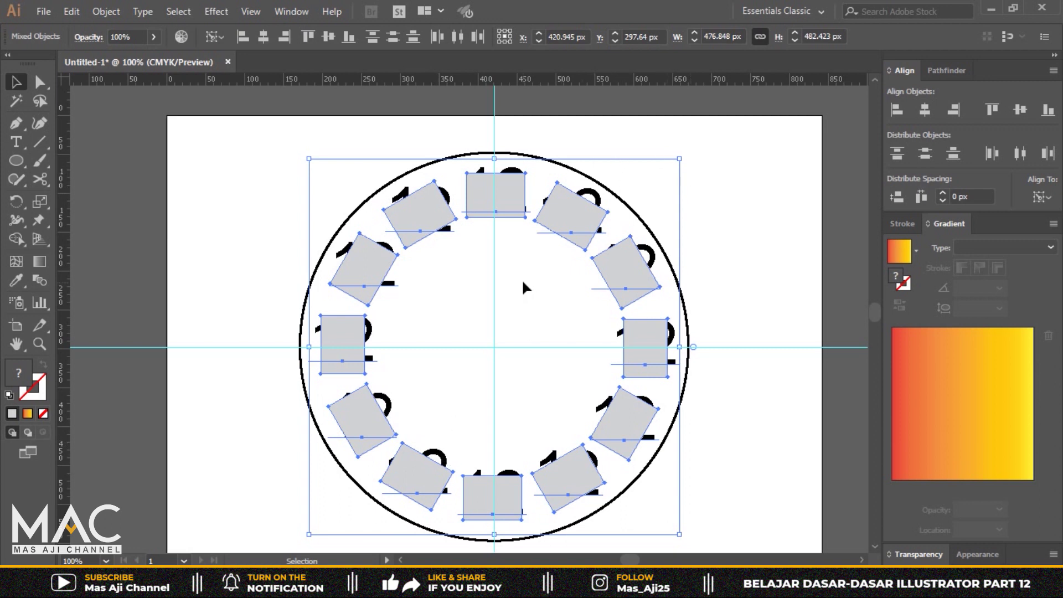
- Delete each of the grey mesh shapes left over the labels
left_click(720, 152)
left_click(510, 197)
left_click(544, 227, "shift")
key("Delete")
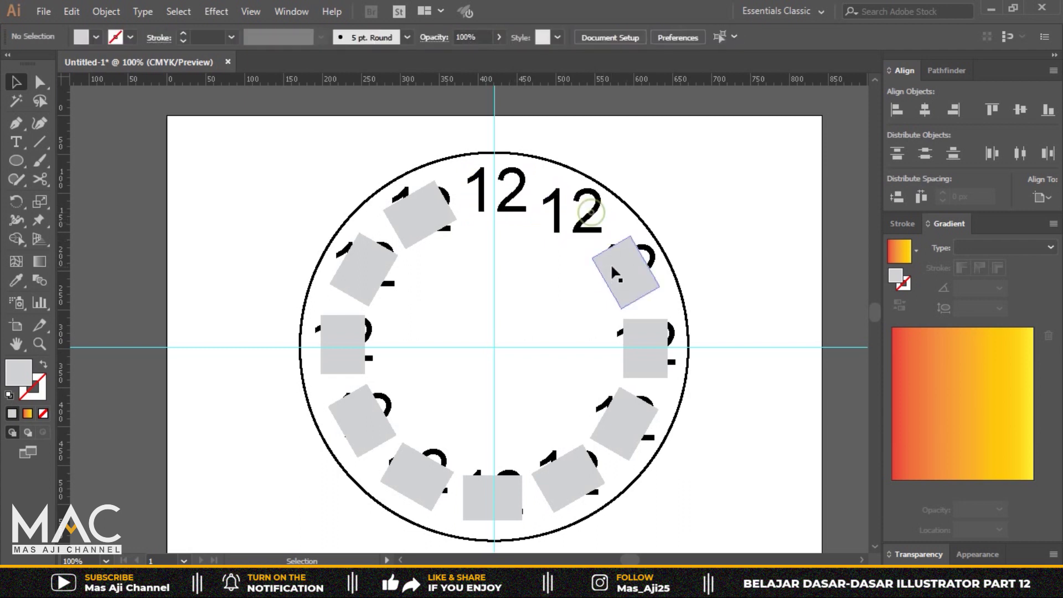
left_click(613, 272)
key("Delete")
left_click(636, 349)
key("Delete")
left_click(620, 422)
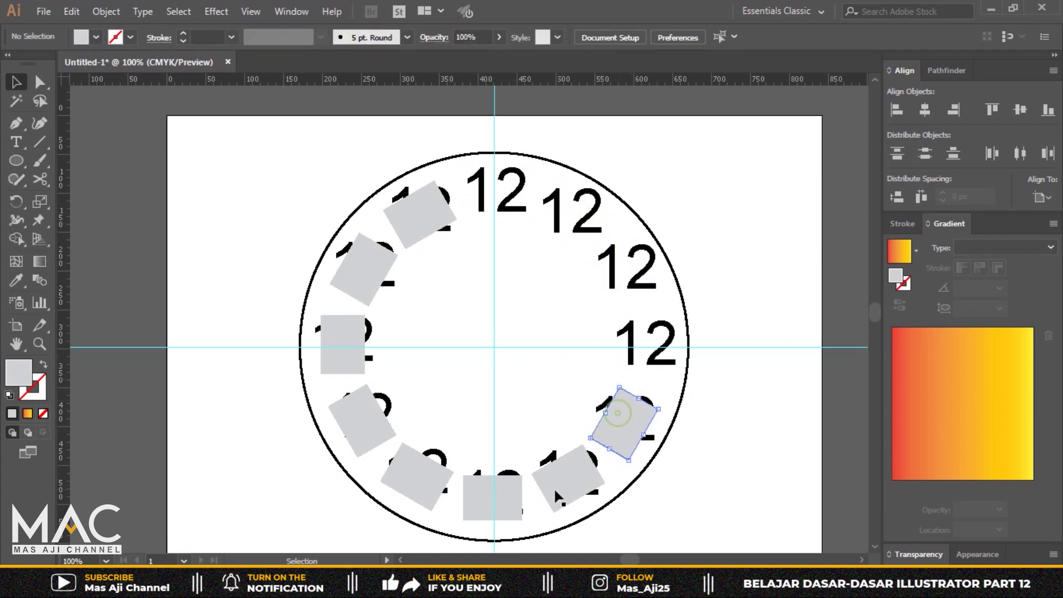
key("Delete")
left_click(559, 487)
key("Delete")
left_click(490, 498)
key("Delete")
left_click(412, 476)
key("Delete")
left_click(368, 426)
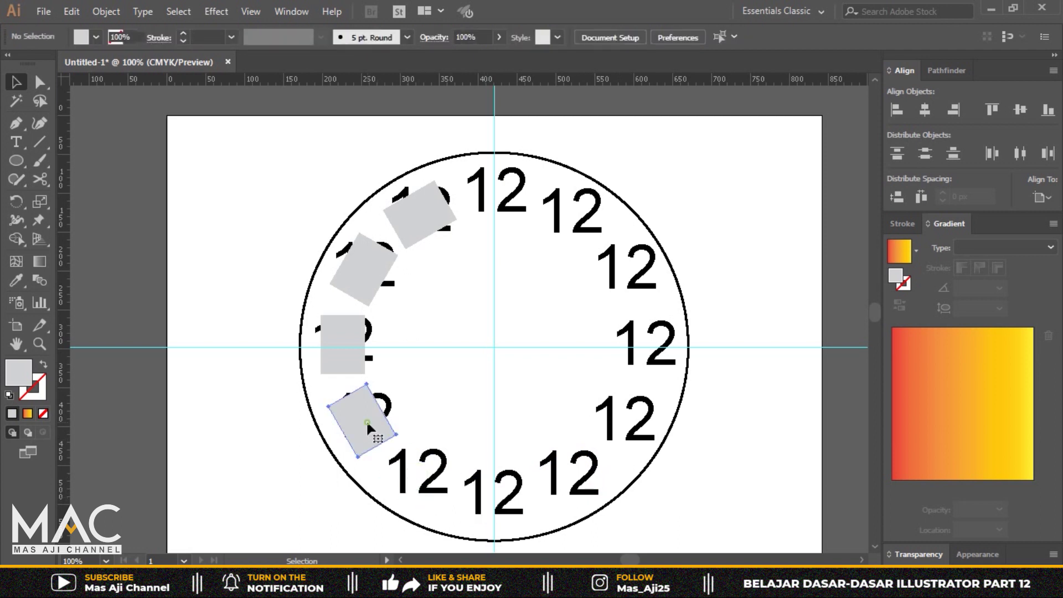
key("Delete")
key("Delete")
left_click(363, 269)
key("Delete")
left_click(428, 216)
key("Delete")
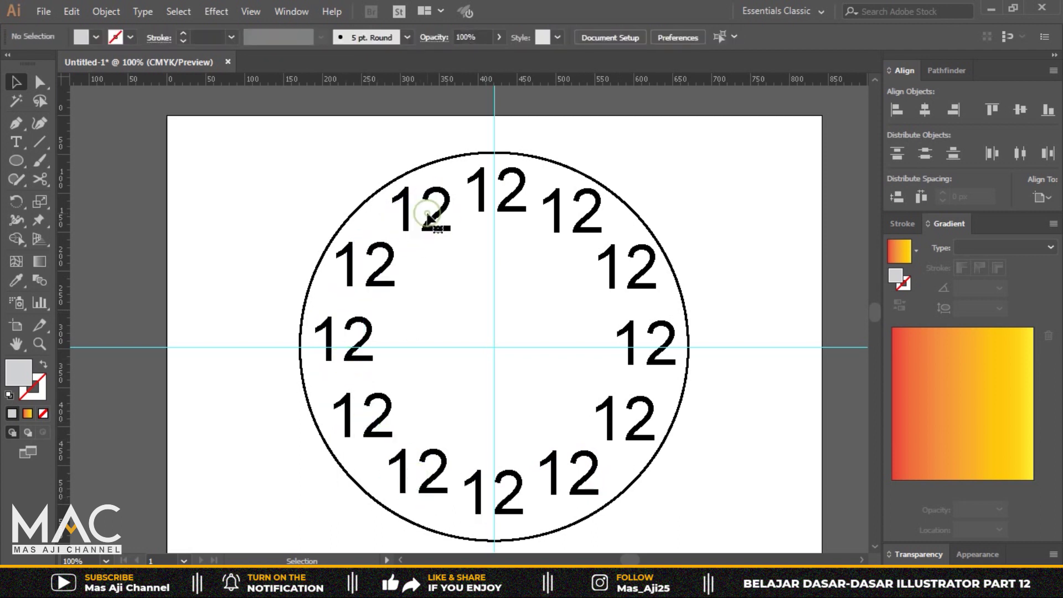
- Retype the labels at 1 through 5 o'clock to read 1, 2, 3, 4, 5
left_click(17, 142)
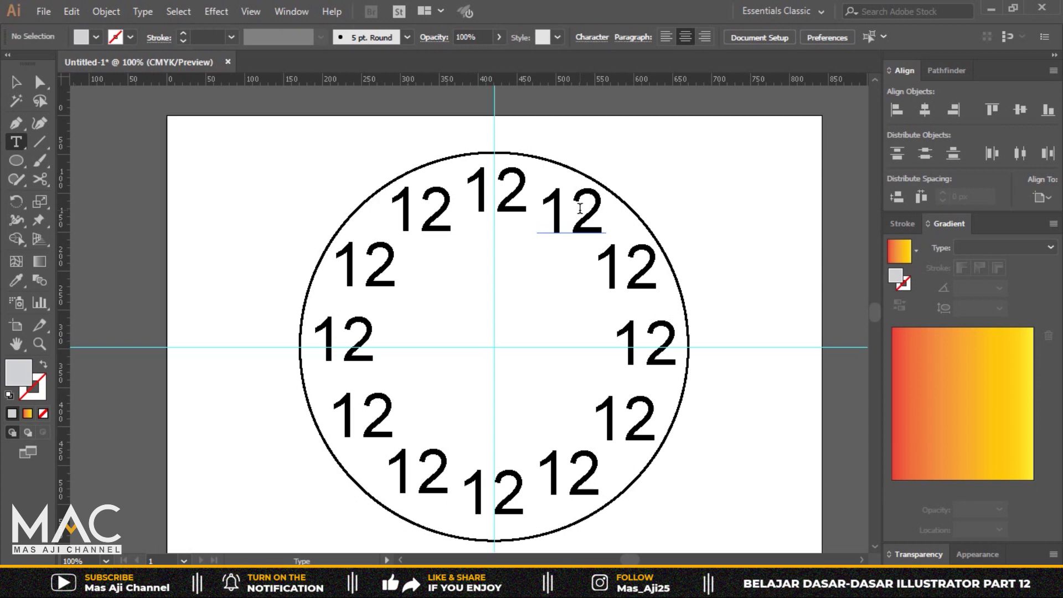
left_click_drag(579, 208, 606, 210)
key("BackSpace")
left_click(620, 261)
key("BackSpace")
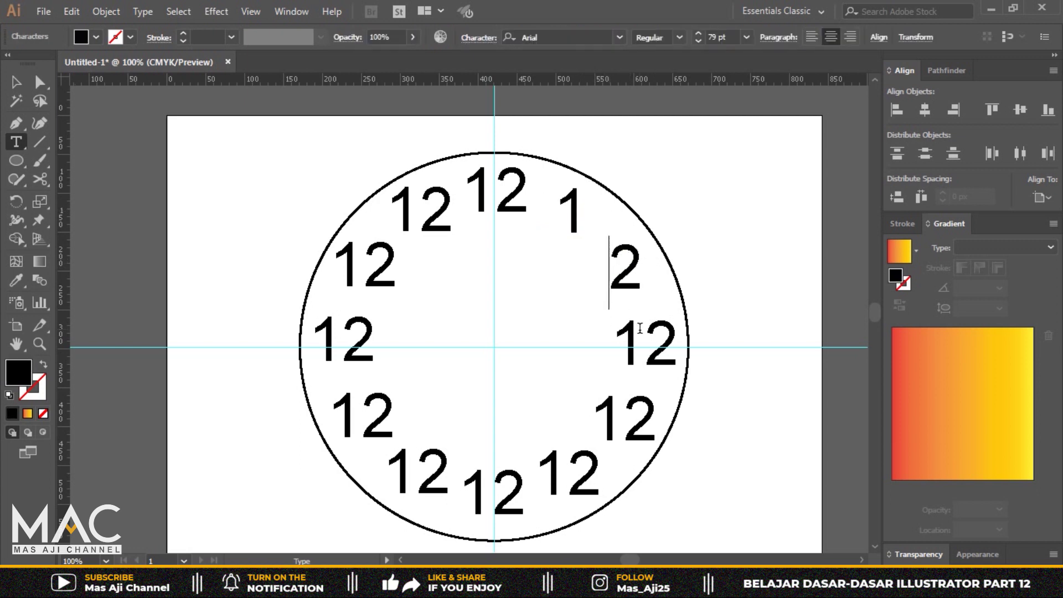
left_click_drag(647, 335, 699, 348)
key("BackSpace")
key("BackSpace")
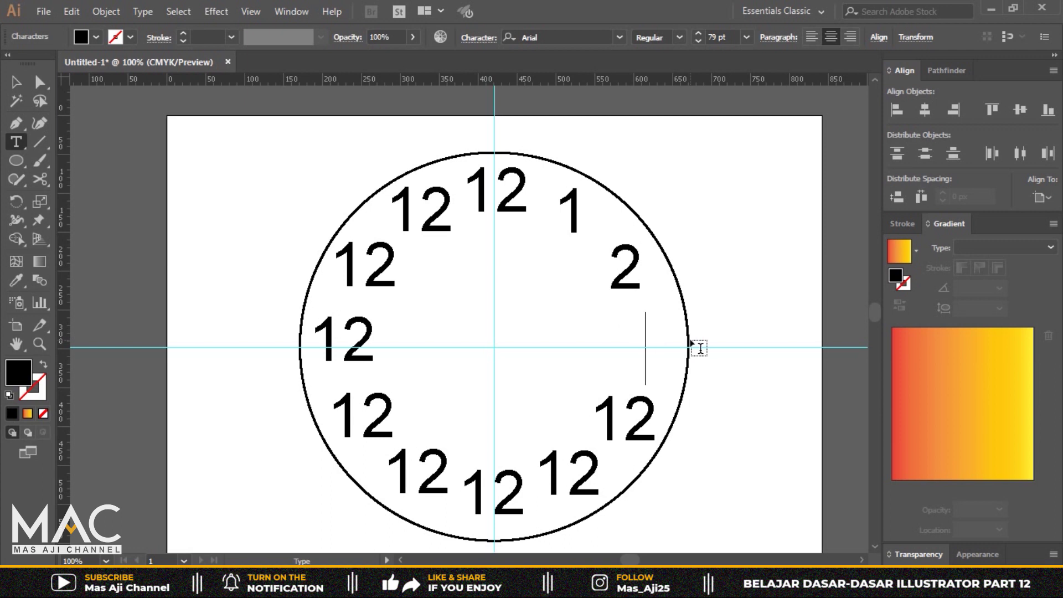
type("3")
left_click_drag(601, 407, 664, 414)
type("4")
left_click_drag(547, 458, 599, 460)
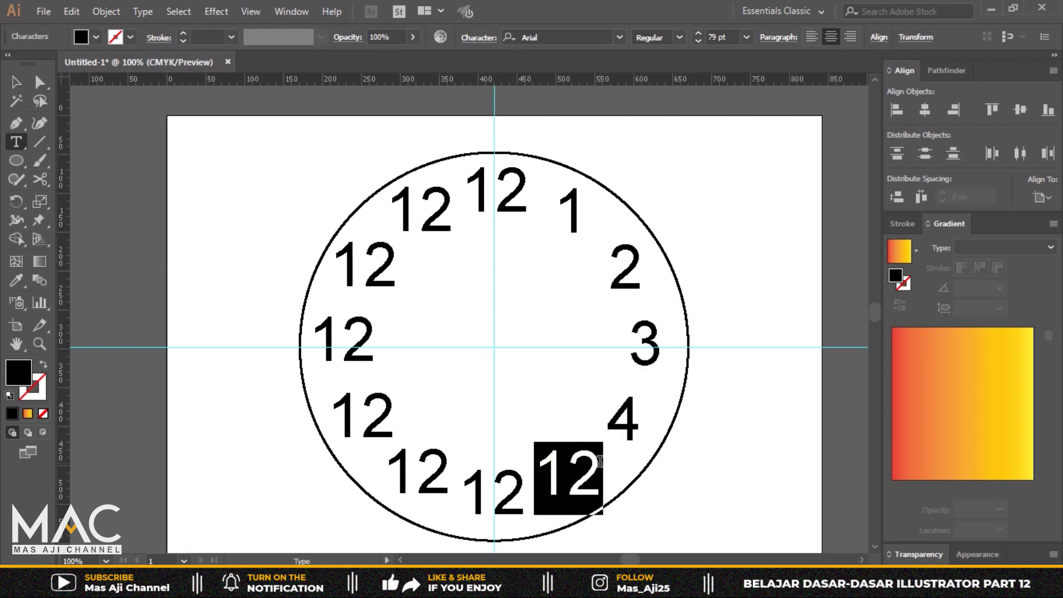
key("BackSpace")
type("5")
- Retype the labels at 6 through 11 o'clock to read 6, 7, 8, 9, 10, 11
double_click(471, 486)
key("BackSpace")
type("6")
double_click(399, 468)
key("BackSpace")
type("7")
double_click(434, 422)
key("BackSpace")
type("8")
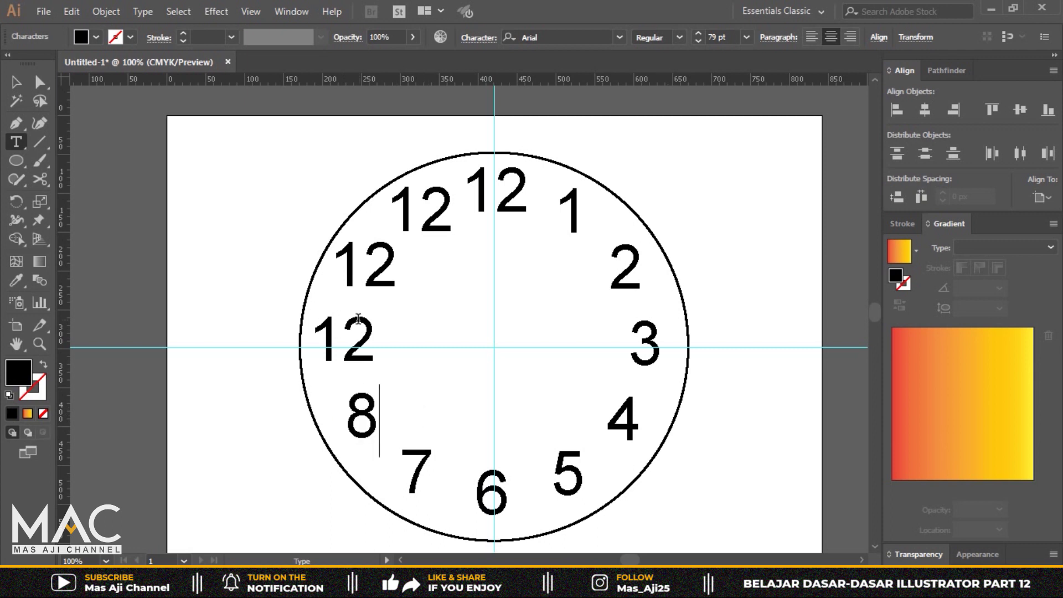
double_click(343, 339)
key("BackSpace")
type("9")
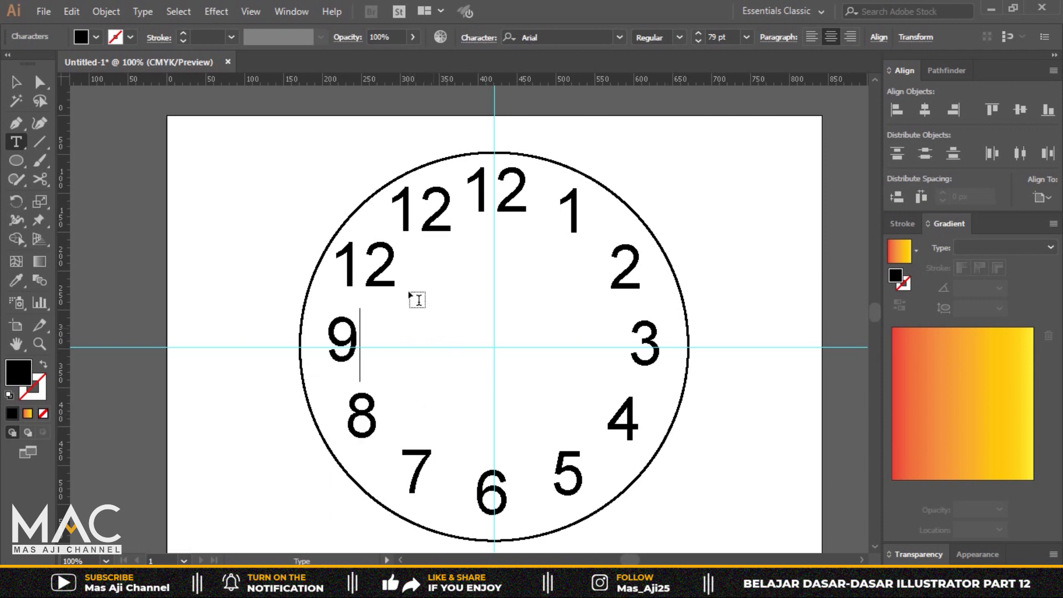
left_click_drag(364, 257, 408, 259)
key("BackSpace")
type("0")
left_click_drag(429, 206, 449, 206)
key("BackSpace")
type("1")
left_click(12, 84)
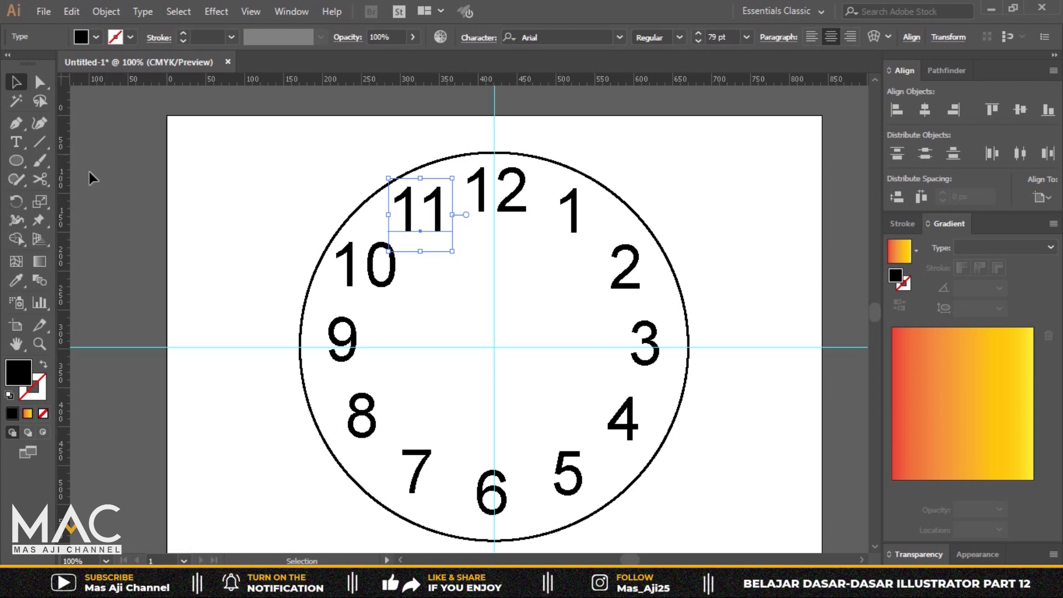
- Unlock all objects, then select and delete the whole clock and its guides
left_click(16, 202)
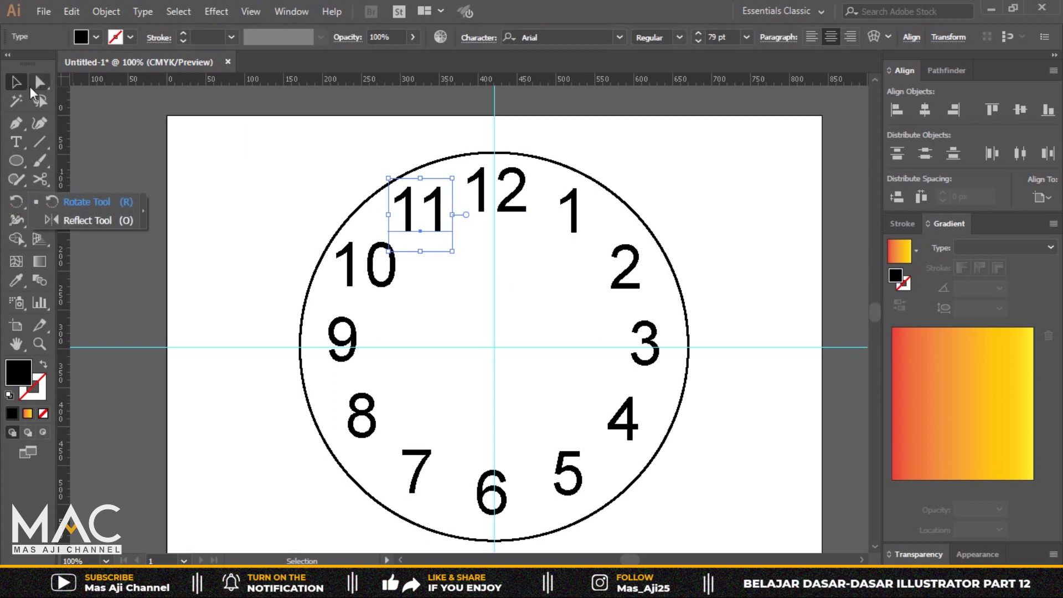
left_click(15, 83)
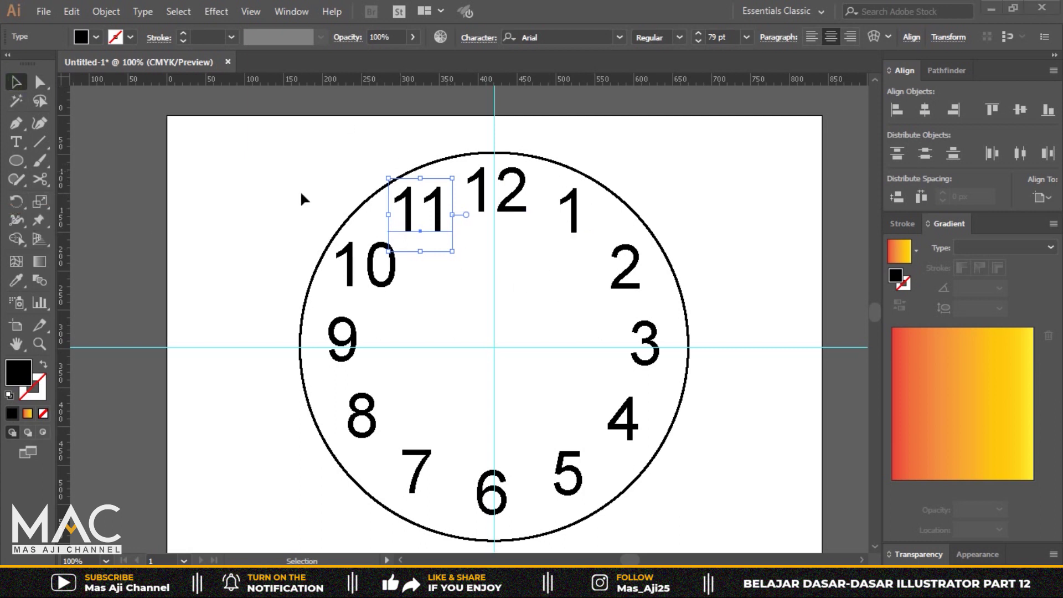
left_click(105, 13)
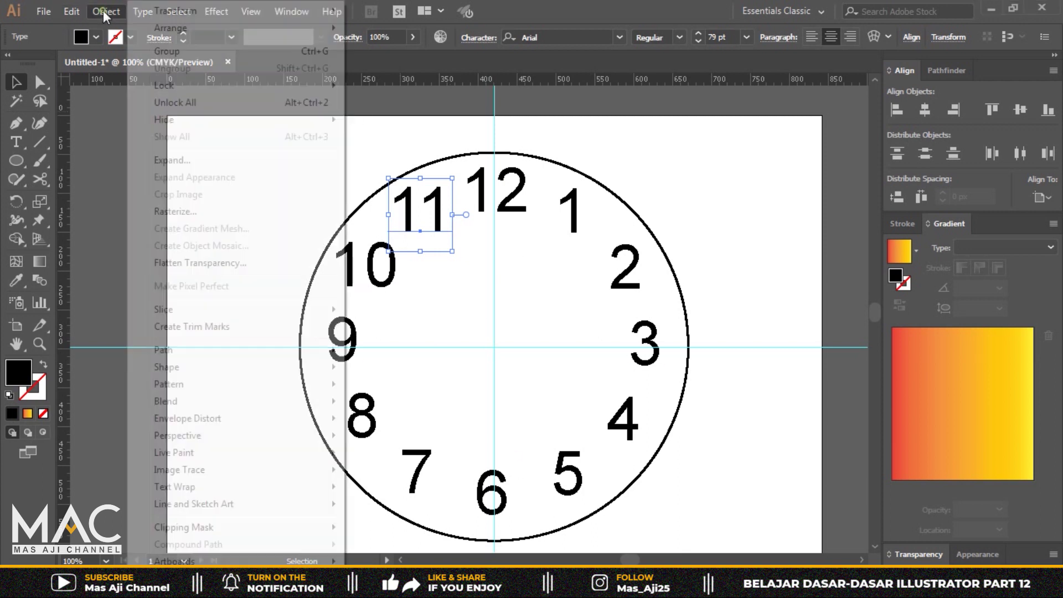
left_click(188, 103)
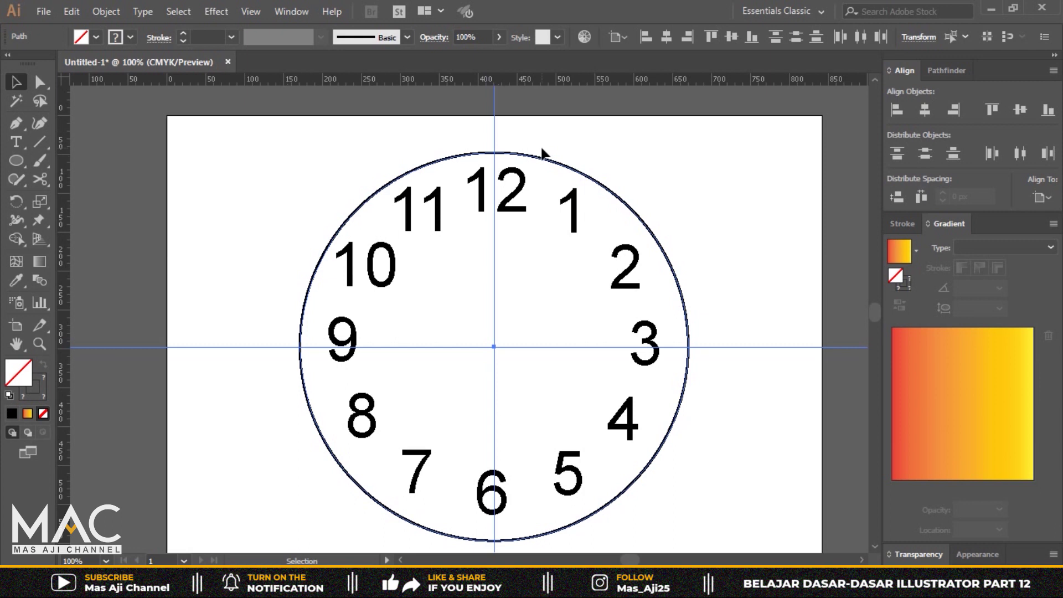
left_click_drag(240, 100, 764, 483)
key("Delete")
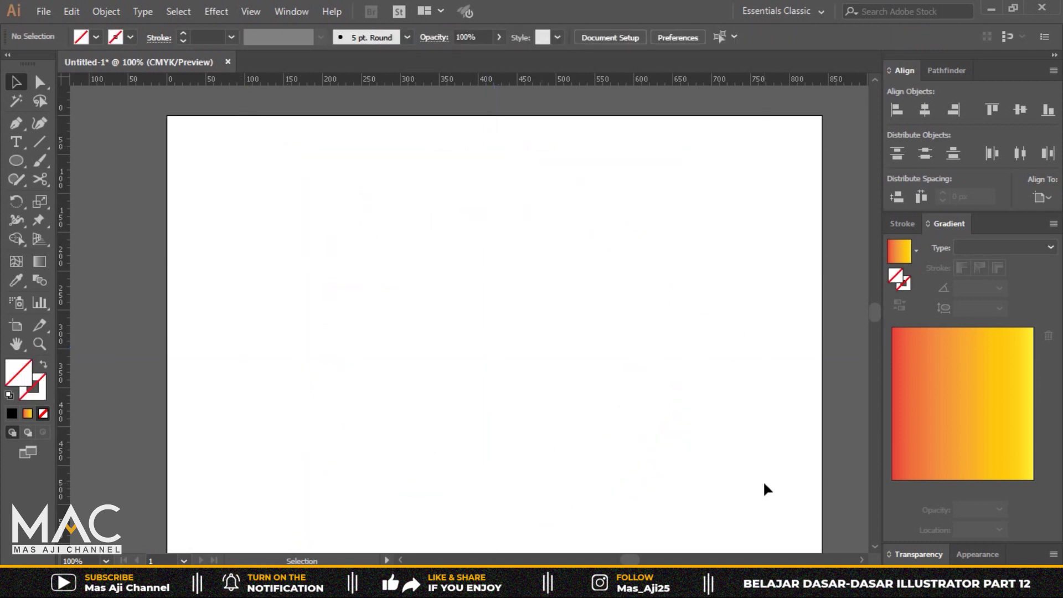
left_click(15, 203)
- Set up the Pen tool with a black stroke at a heavier weight
left_click(15, 123)
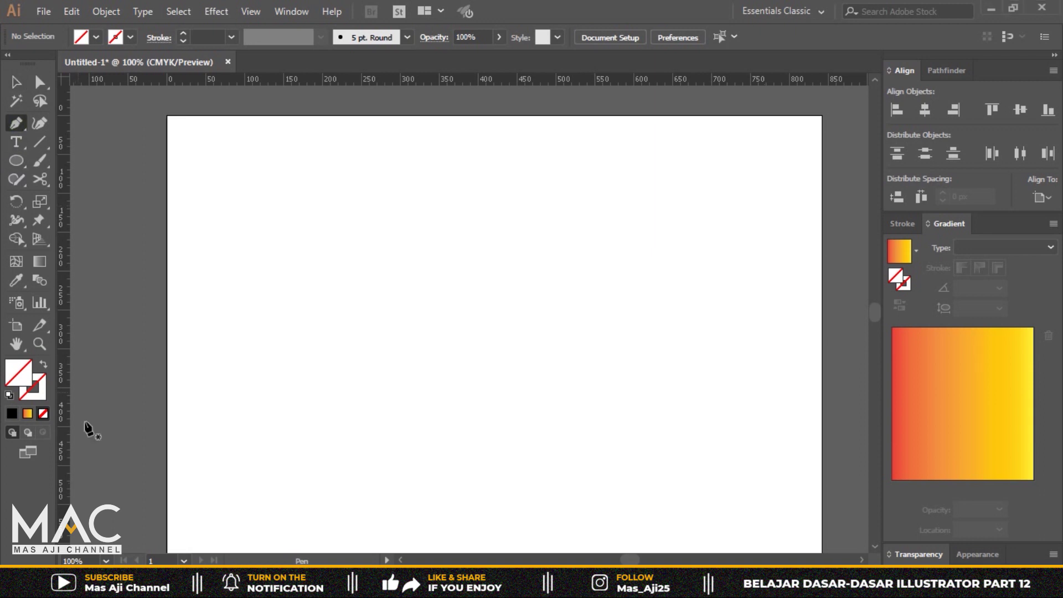
left_click(130, 37)
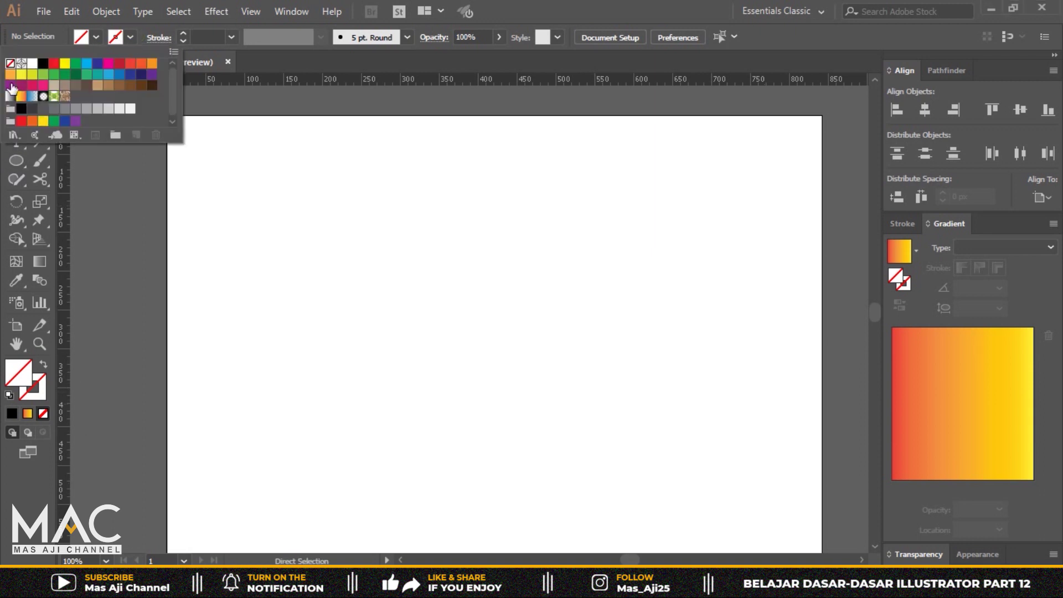
left_click(43, 63)
left_click(182, 32)
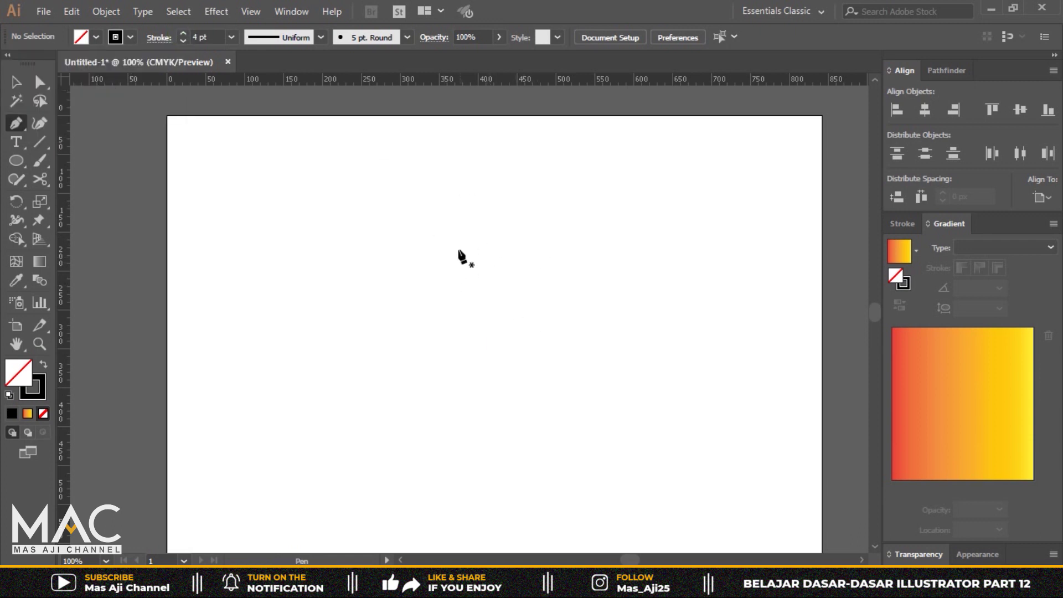
- Draw a single 4 pt curved path bowing right near the page centre, then deselect it
left_click(495, 347)
left_click(494, 223)
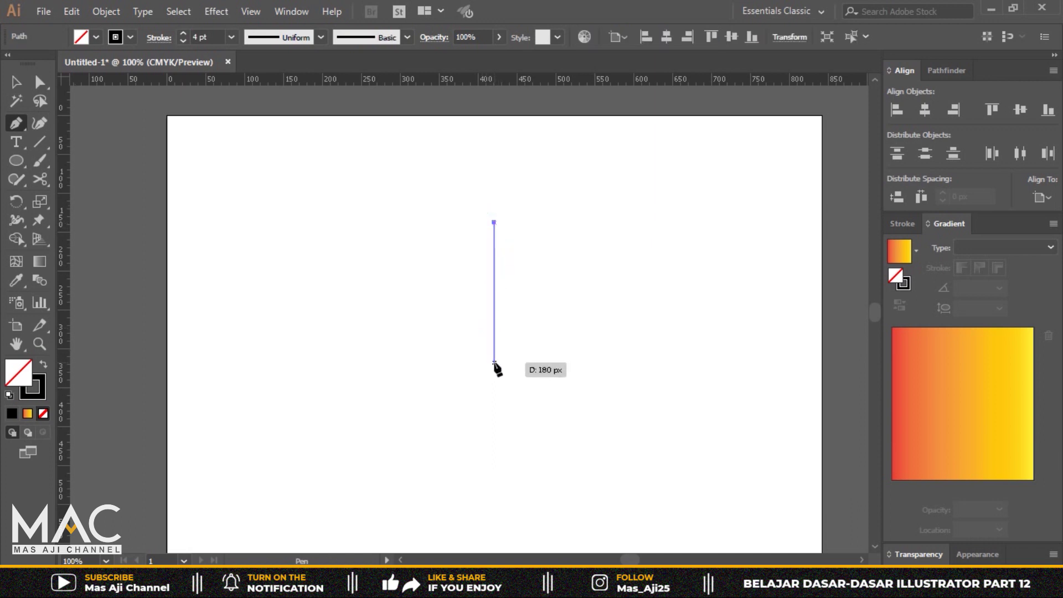
mouse_move(494, 372)
left_mouse_down()
mouse_move(392, 544)
mouse_move(373, 545)
mouse_move(436, 420)
left_mouse_up()
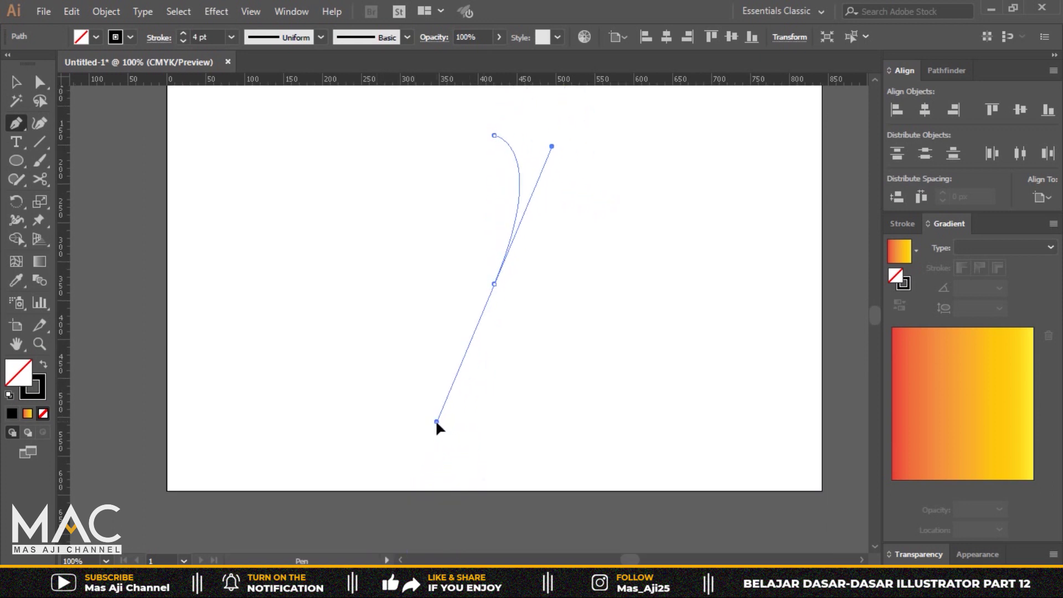
left_click_drag(436, 420, 420, 428)
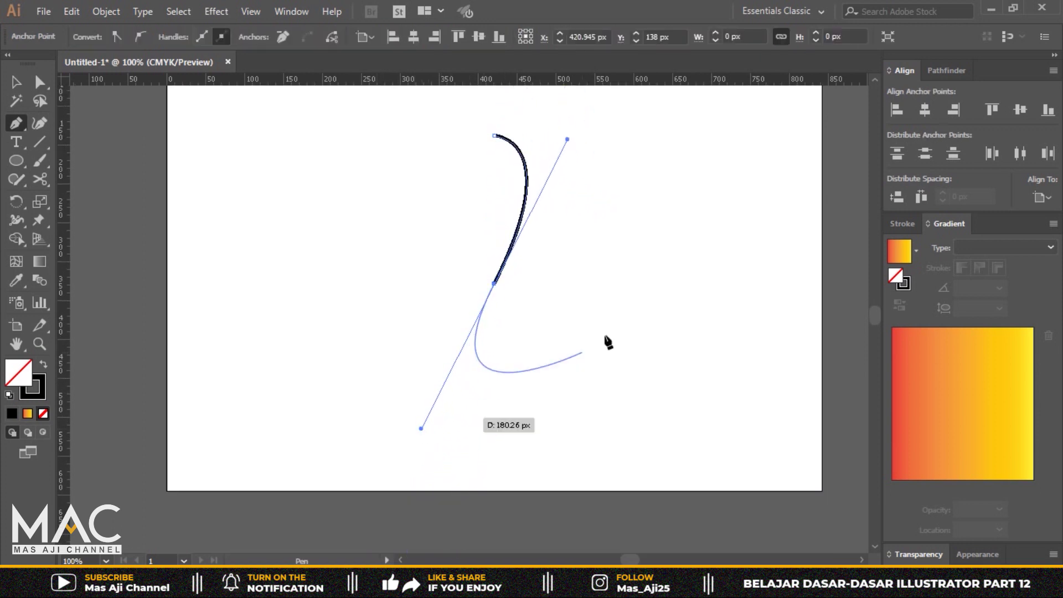
left_click(875, 81)
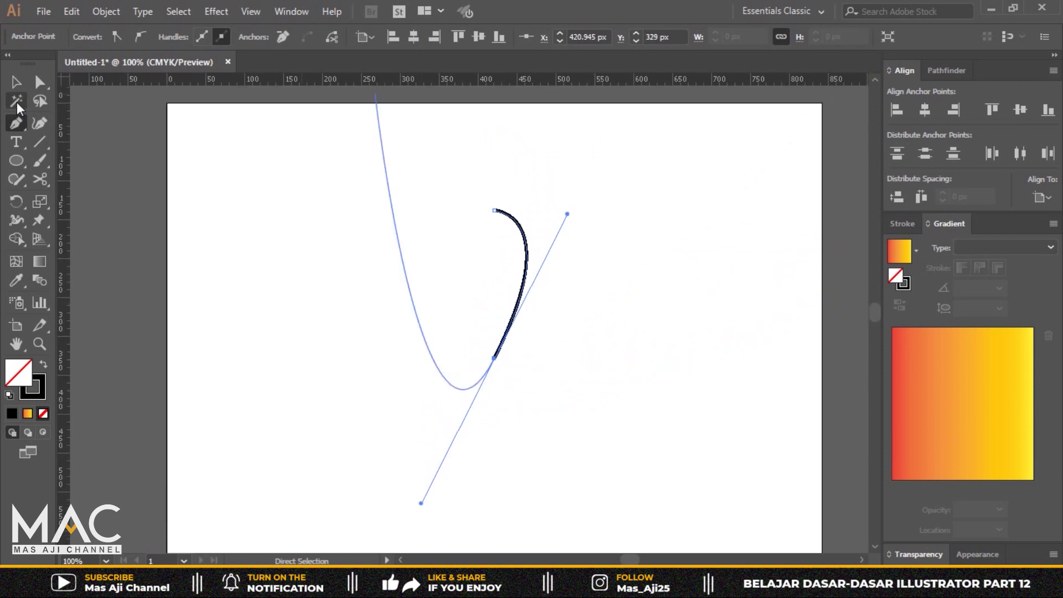
left_click(17, 81)
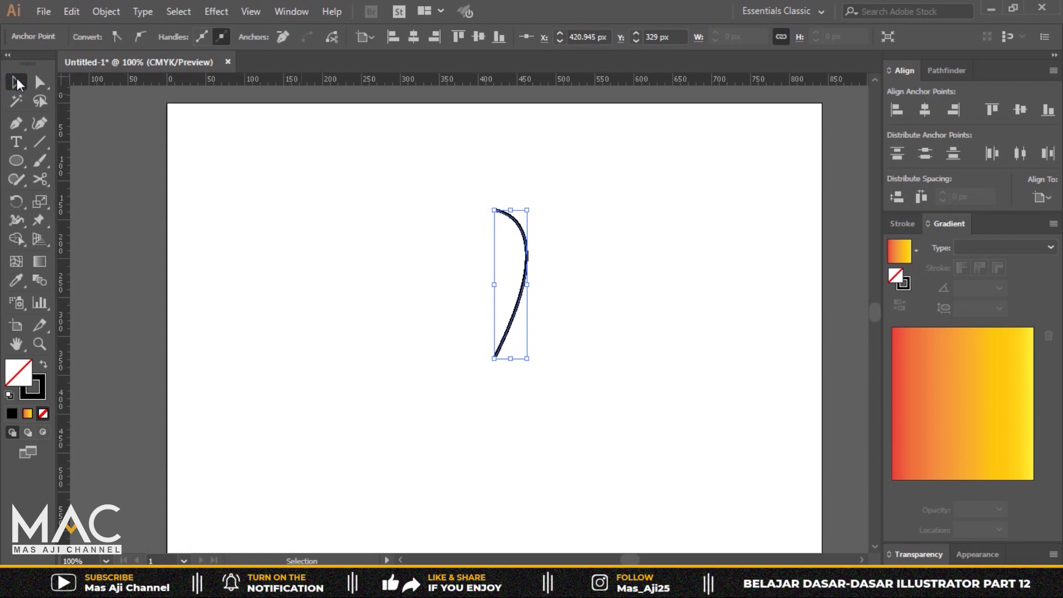
left_click(564, 221)
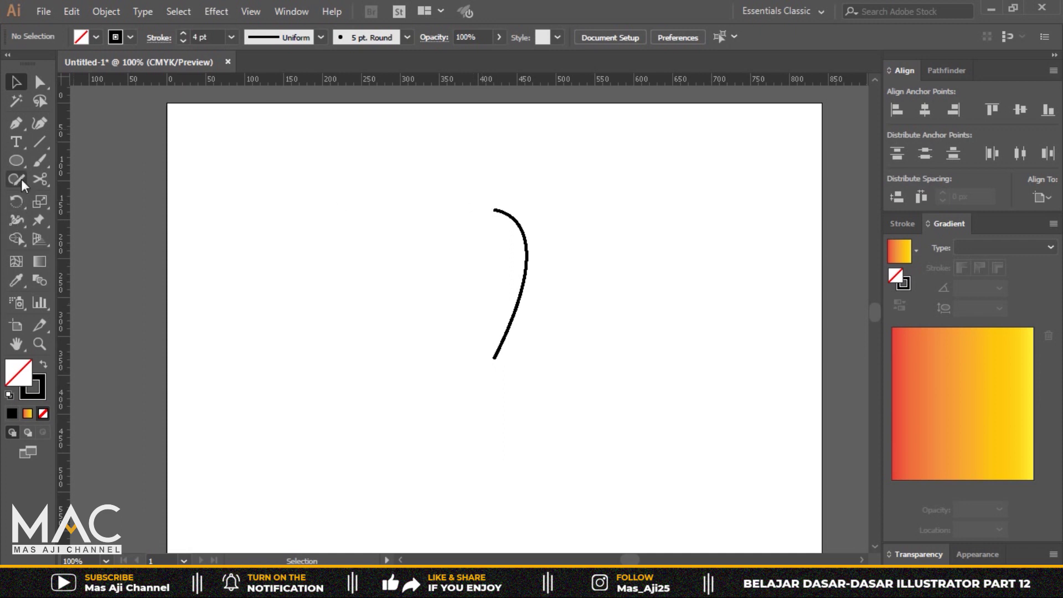
left_click(22, 204)
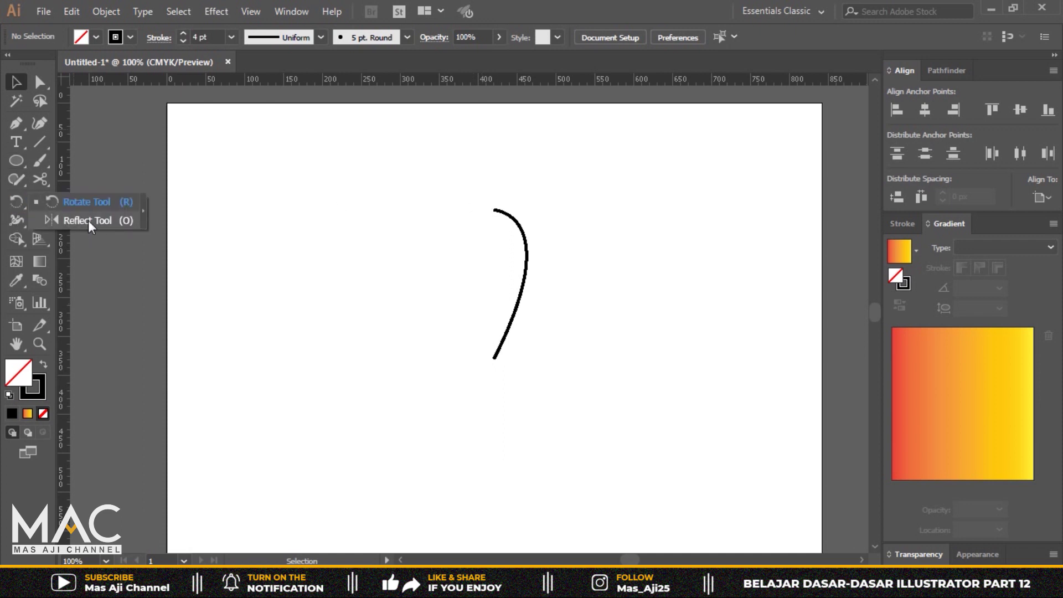
left_click(15, 82)
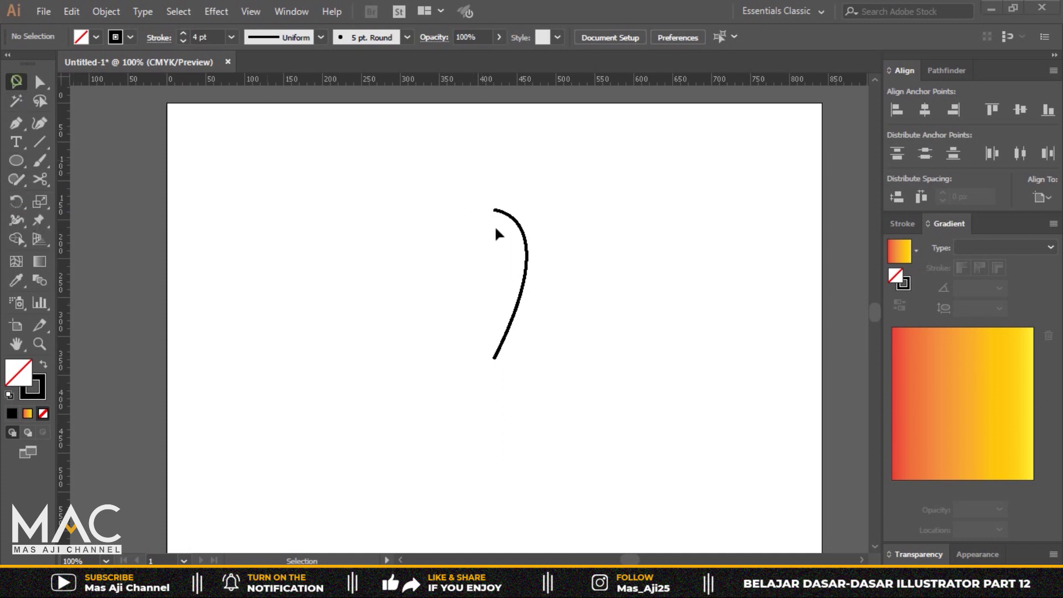
- Reflect a copy of the curve across a vertical axis at its end points, forming a teardrop
left_click(526, 254)
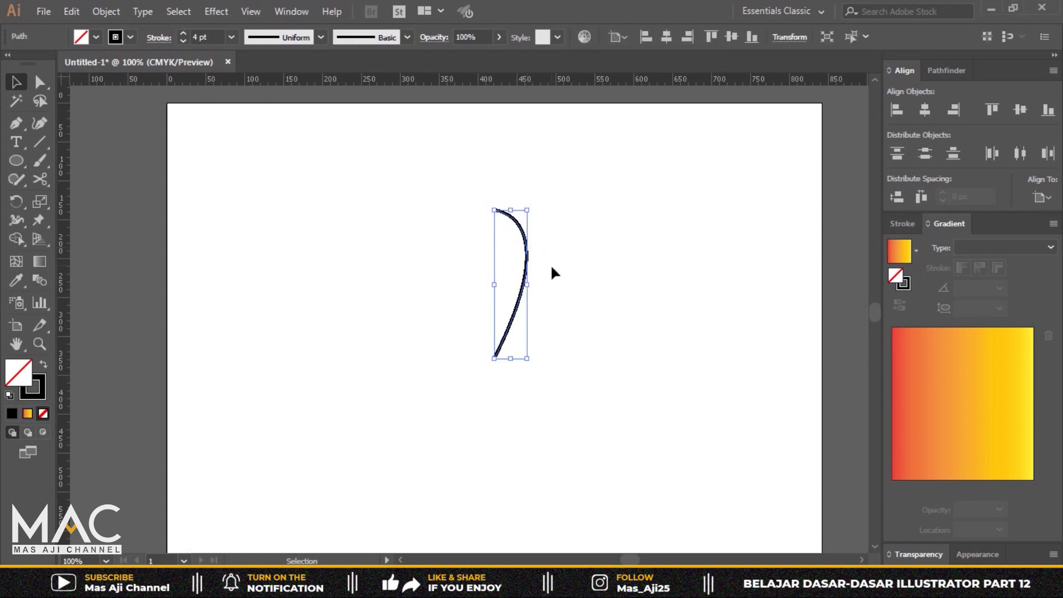
left_click(16, 201)
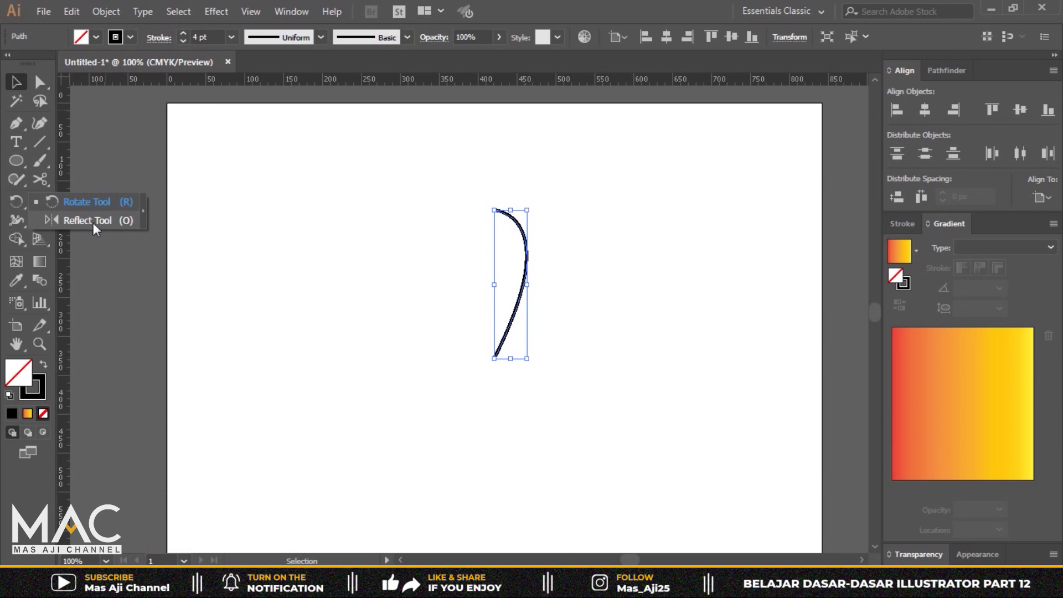
left_click(111, 222)
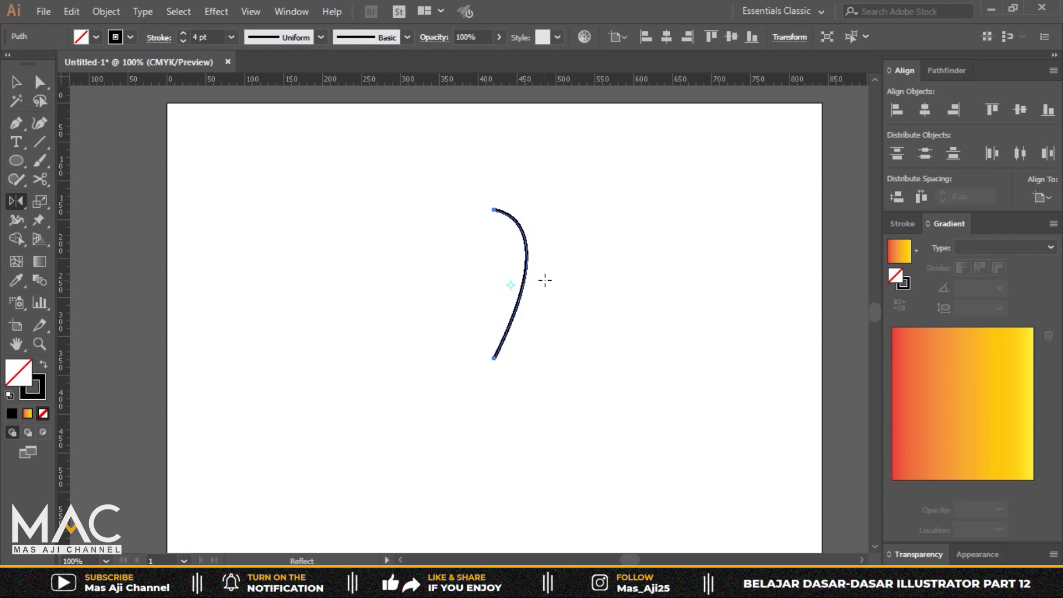
left_click_drag(511, 284, 495, 284)
left_click(494, 283, "alt")
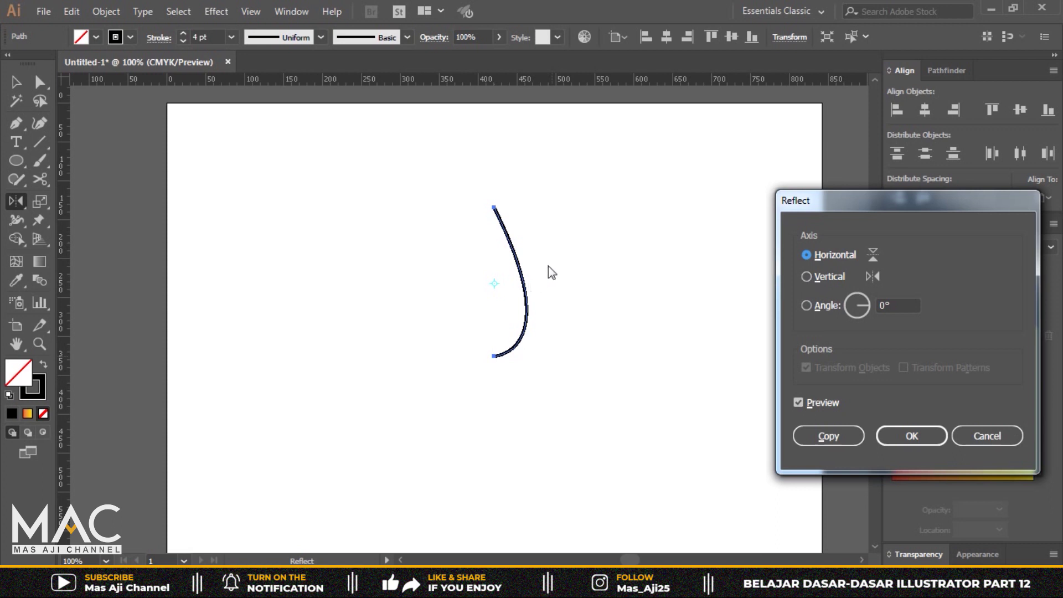
left_click(824, 275)
left_click(798, 400)
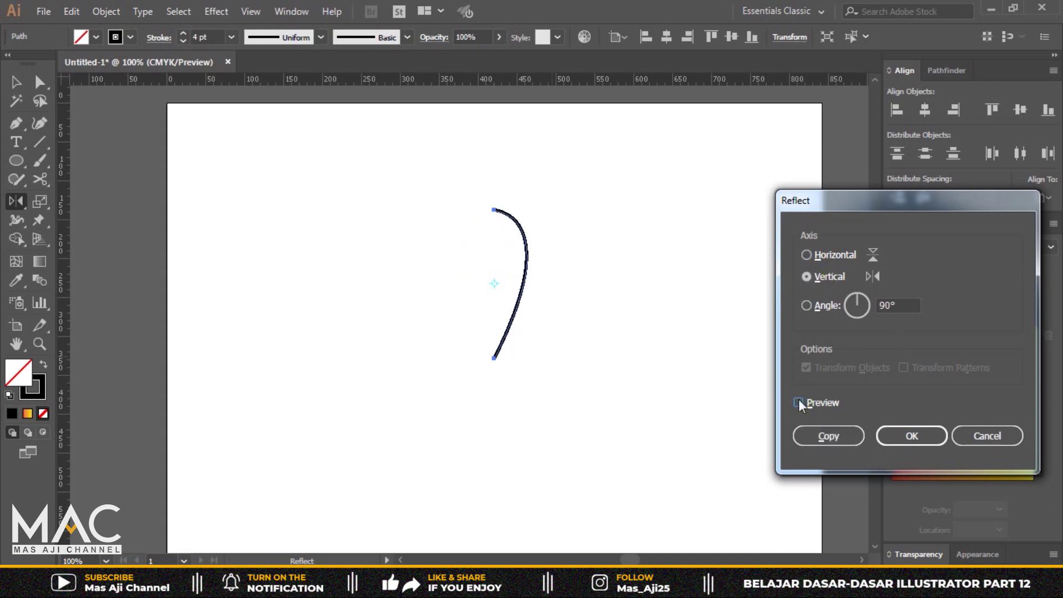
left_click(829, 437)
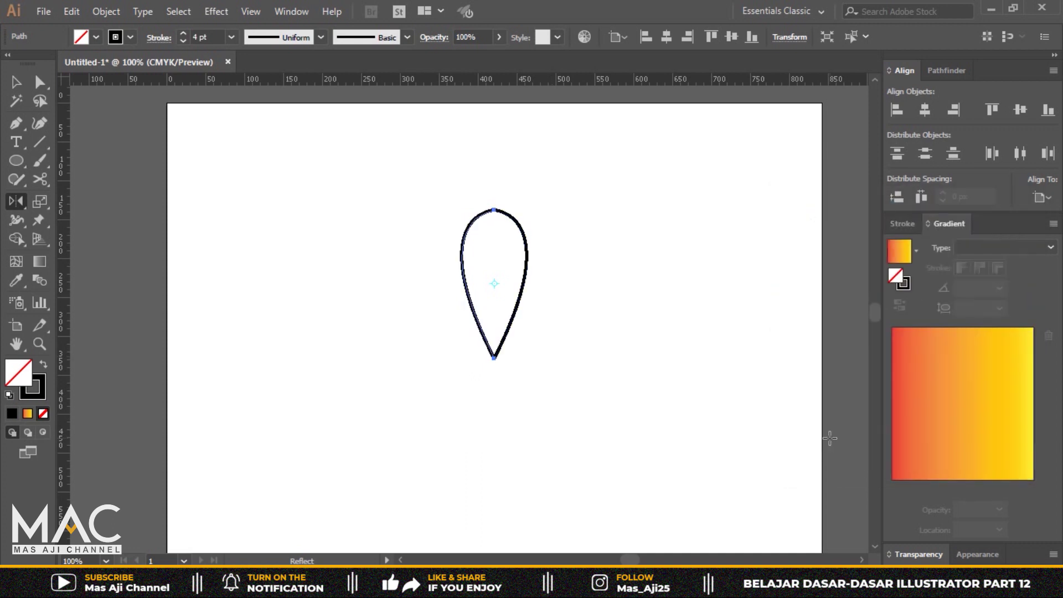
left_click(16, 81)
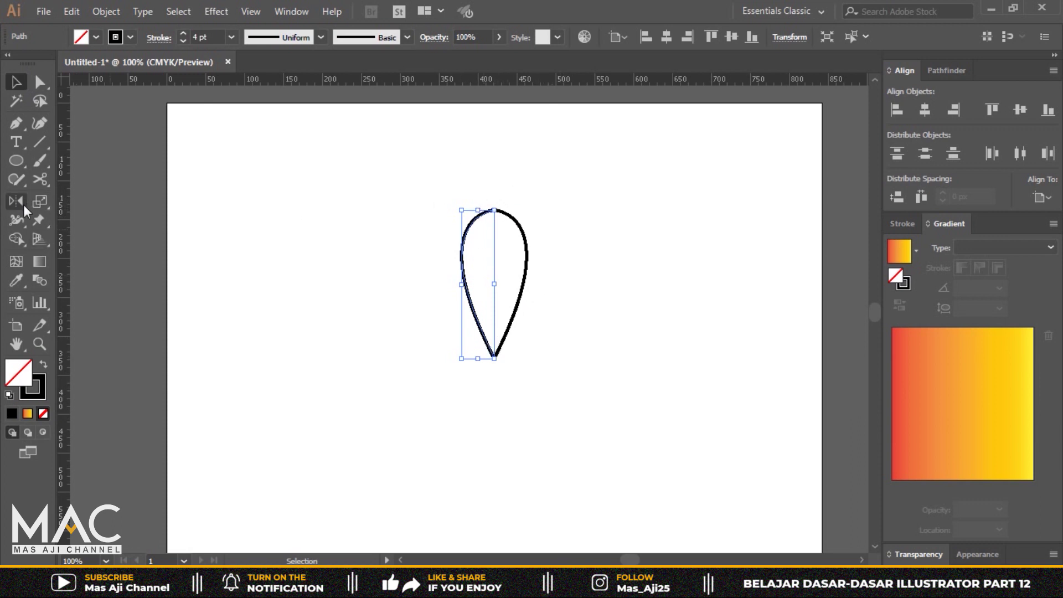
- Unite both curve halves into a single teardrop path with Pathfinder
key("o")
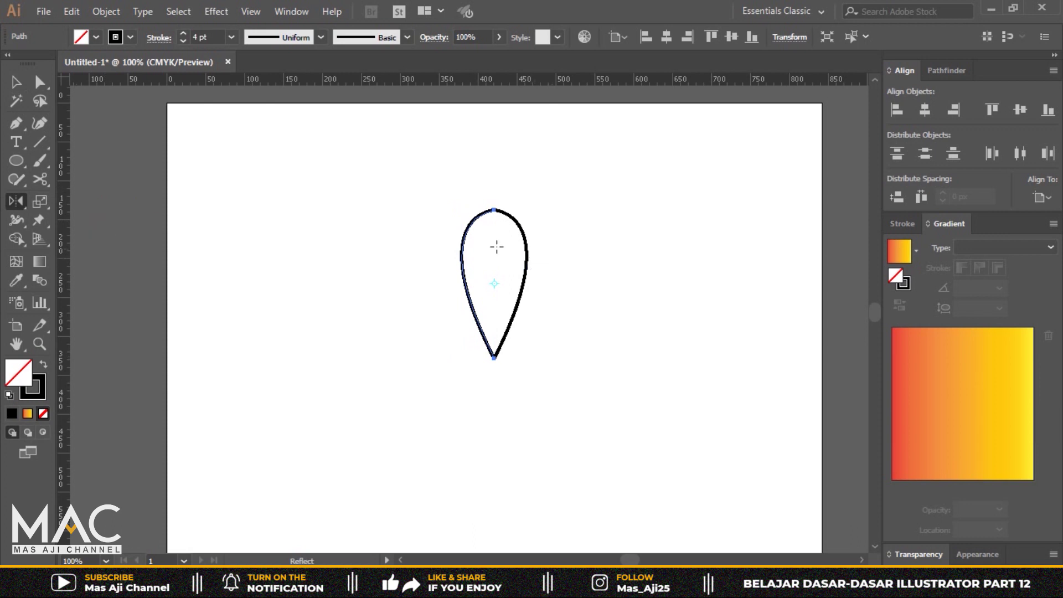
left_click(16, 82)
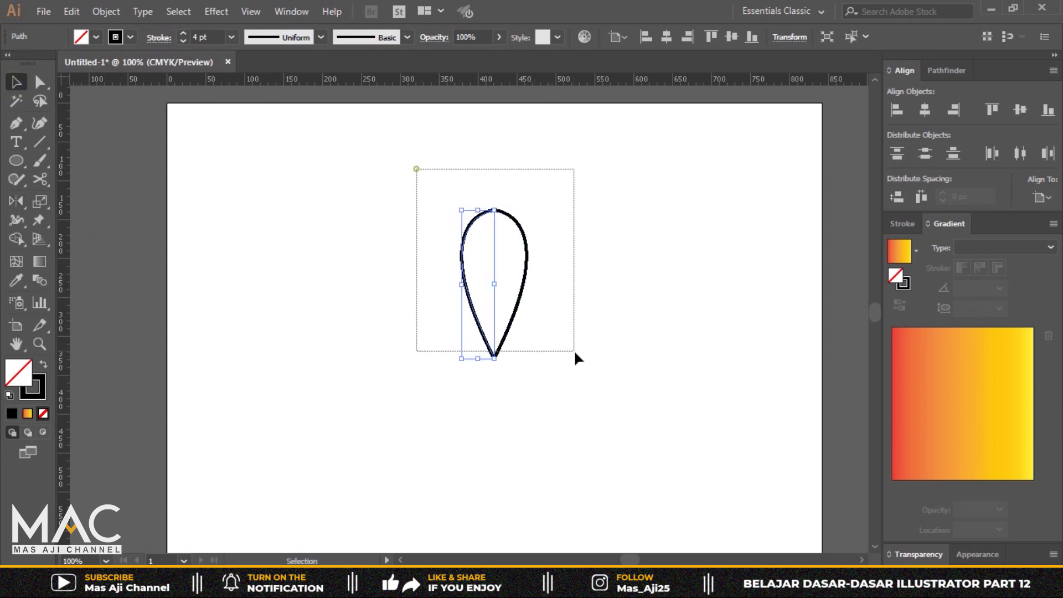
left_click_drag(566, 344, 602, 350)
left_click(941, 71)
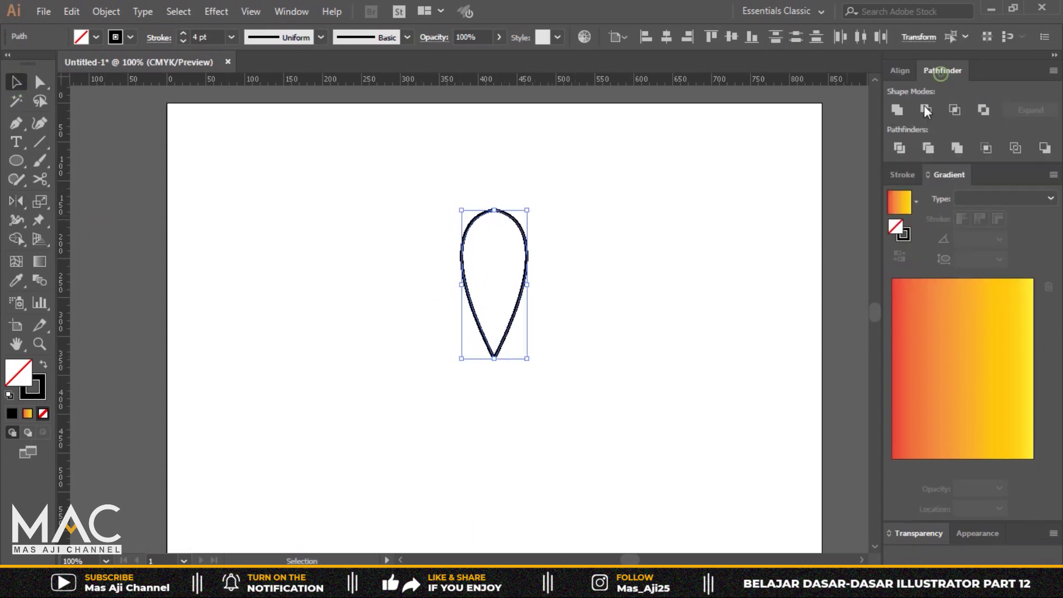
left_click(898, 111)
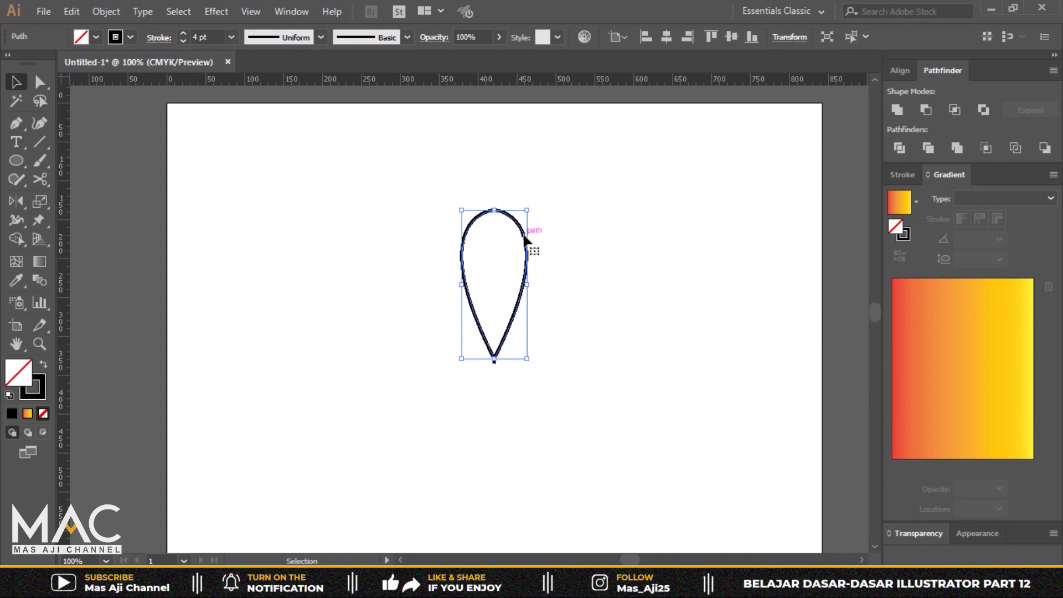
- Fill the teardrop solid black with no stroke and move it about 26 px up
left_click(44, 367)
left_click(674, 245)
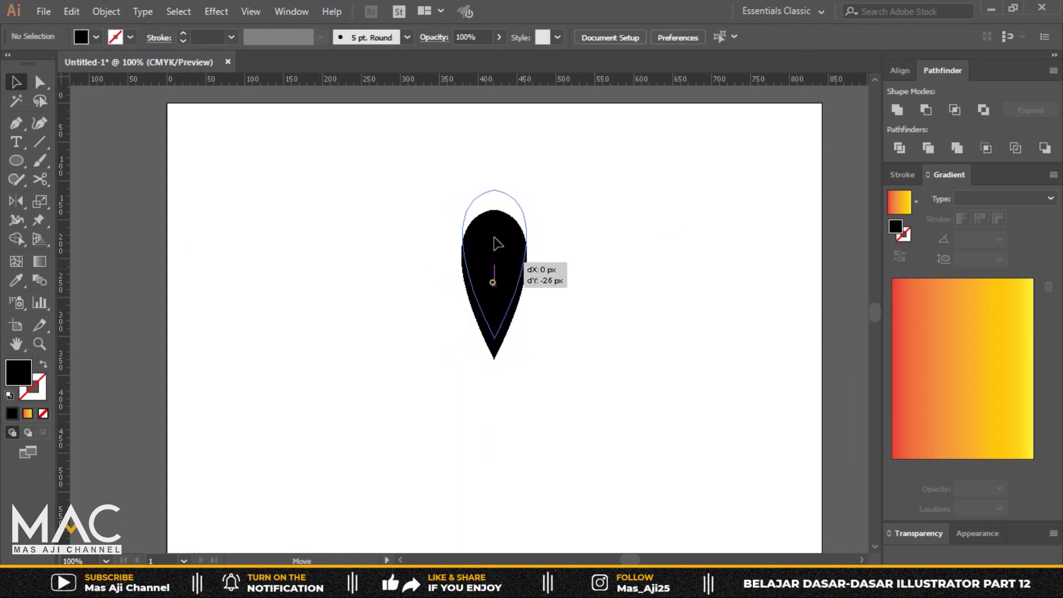
left_click_drag(493, 267, 493, 211)
left_click(618, 248)
left_click(493, 247)
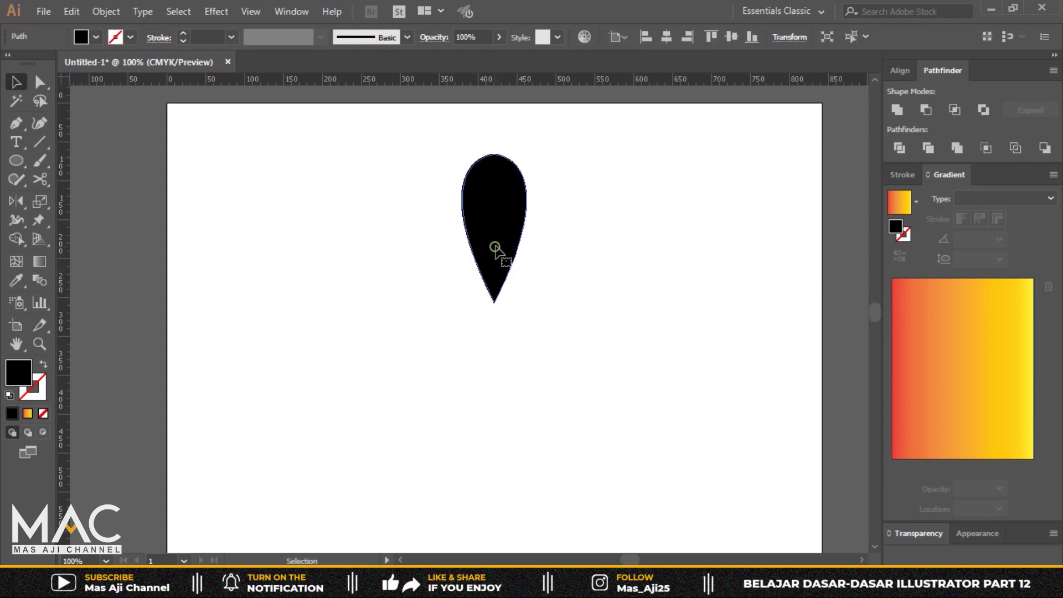
left_click(16, 201)
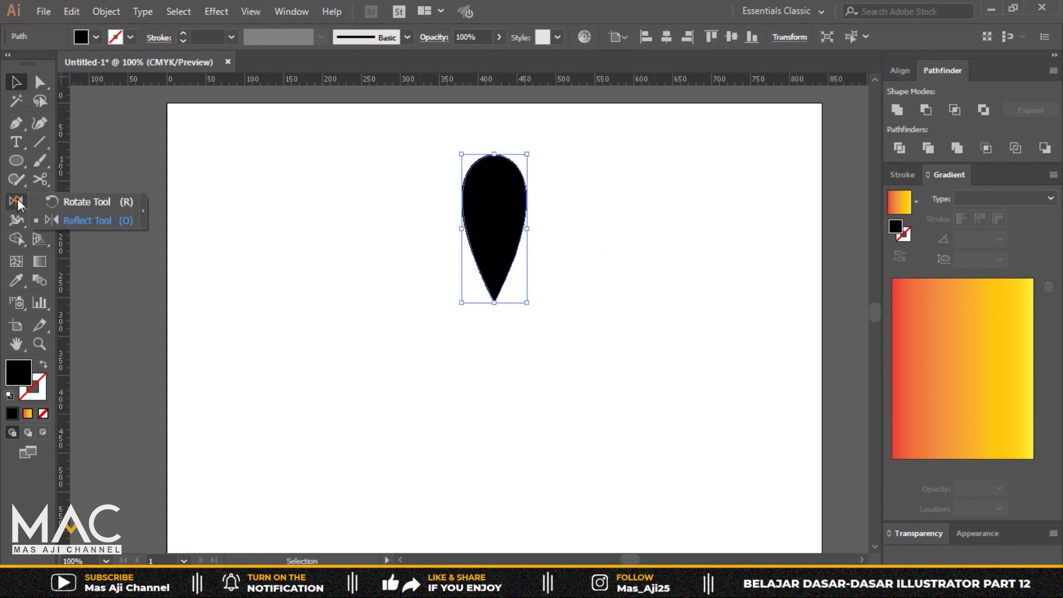
- Add a copy of the teardrop rotated 40° around its bottom tip
left_click(90, 200)
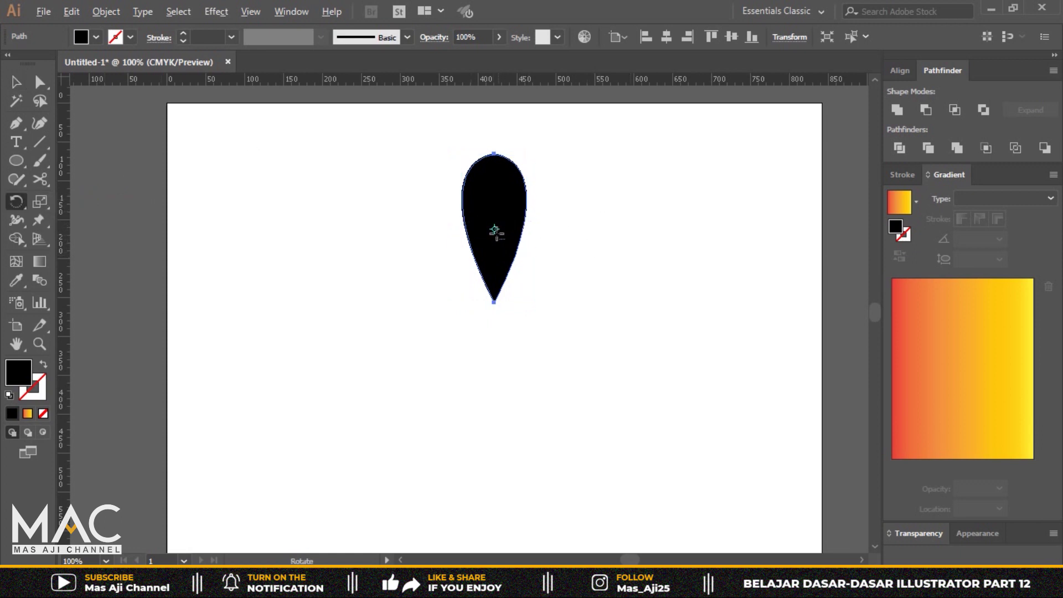
left_click(493, 299)
left_click(494, 302, "alt")
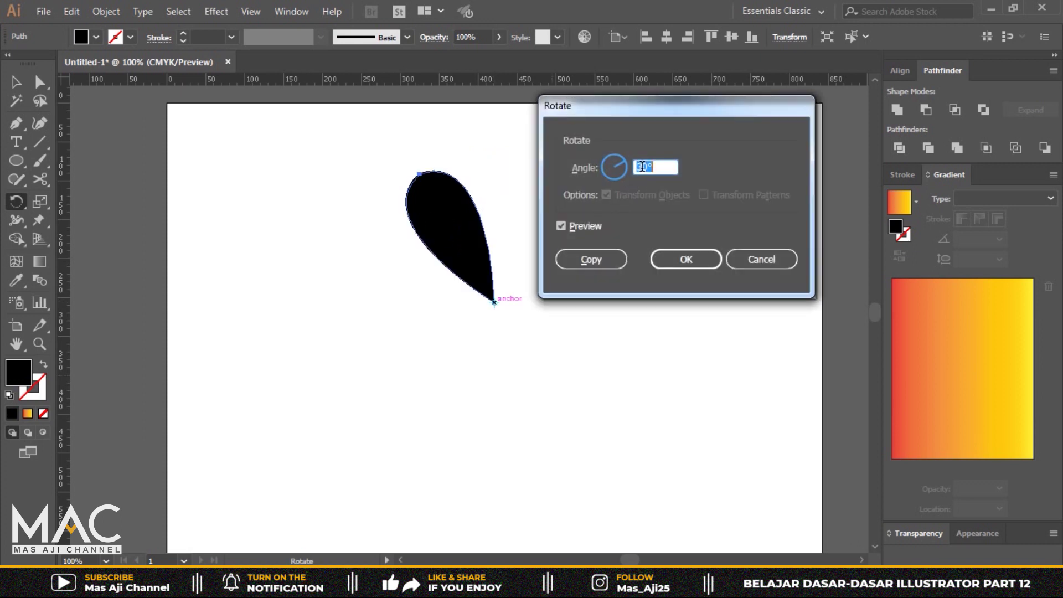
key("BackSpace")
type("30")
double_click(647, 167)
key("BackSpace")
type("40")
left_click(603, 261)
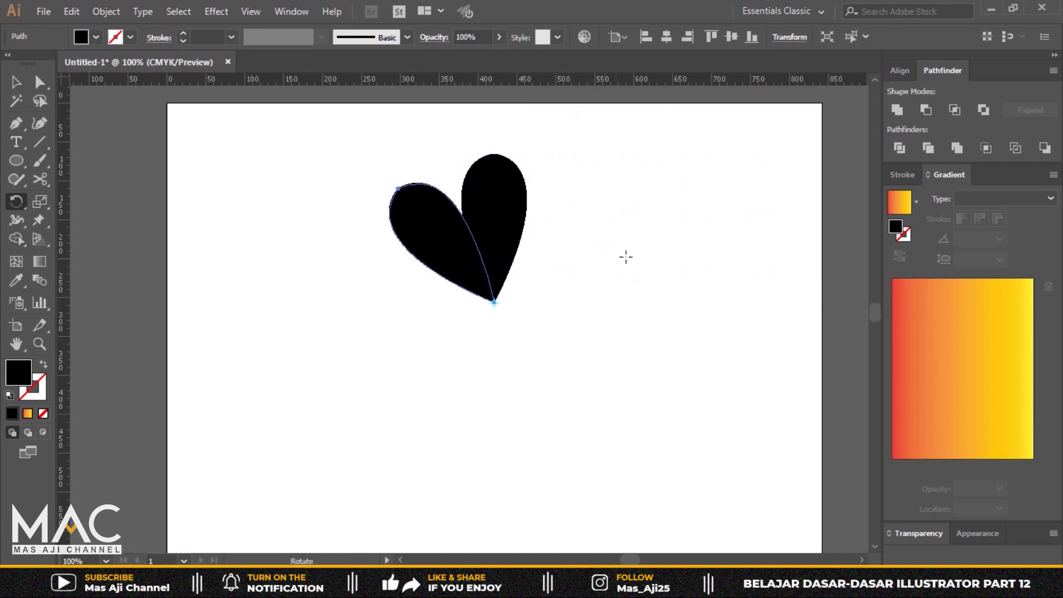
- Repeat the 40° rotated copy twice with Ctrl+D to add more petals
key("v")
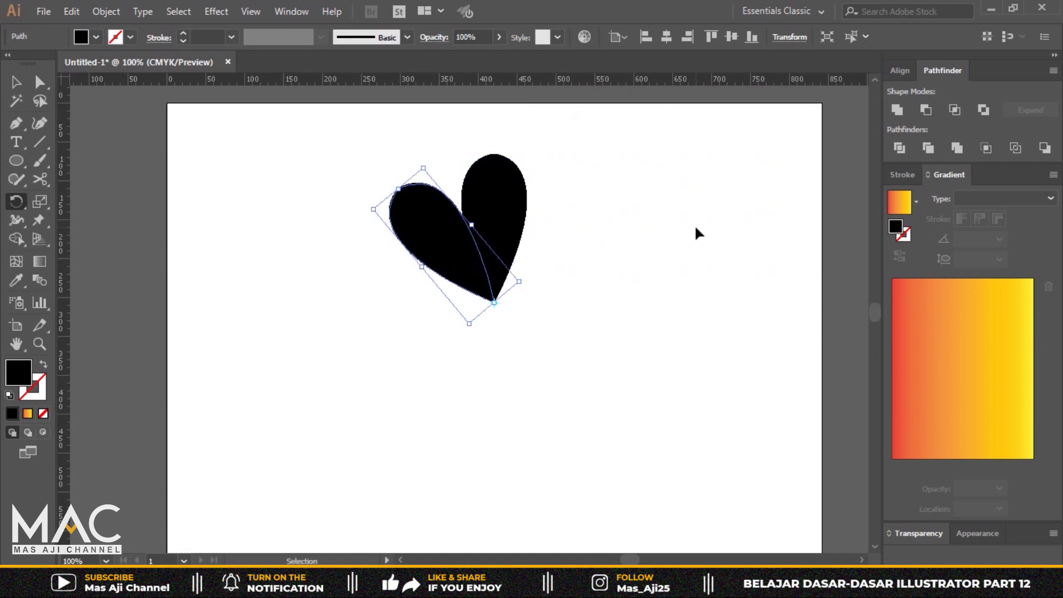
key("ctrl+d")
key("ctrl+d")
key("ctrl+d")
key("ctrl+d")
key("ctrl+d")
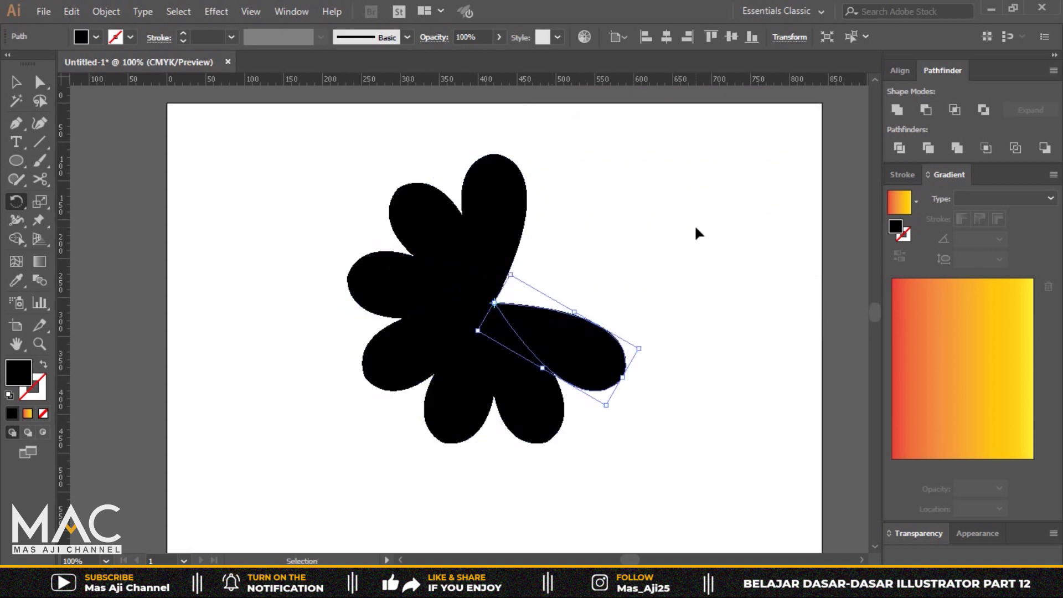
key("ctrl+d")
key("ctrl+d")
key("ctrl+d")
key("r")
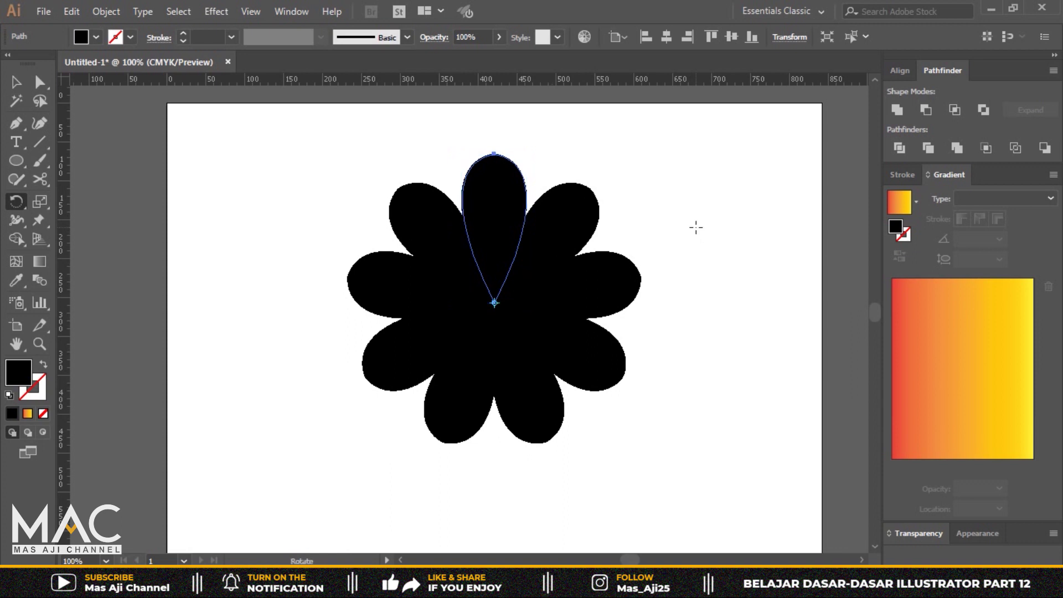
key("v")
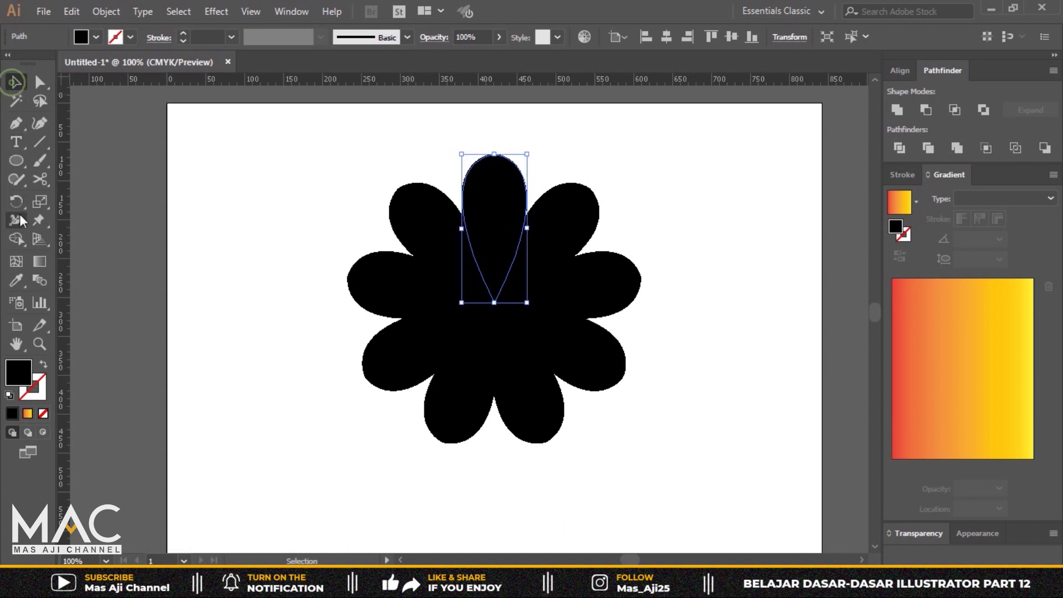
- Select the whole teardrop flower and delete it
left_click(19, 208)
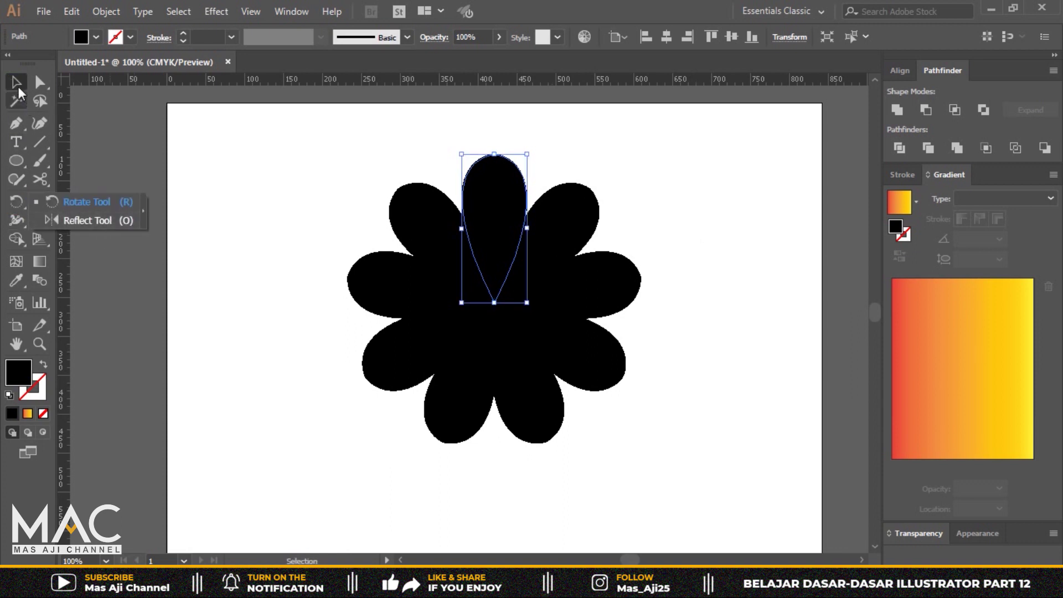
left_click(326, 137)
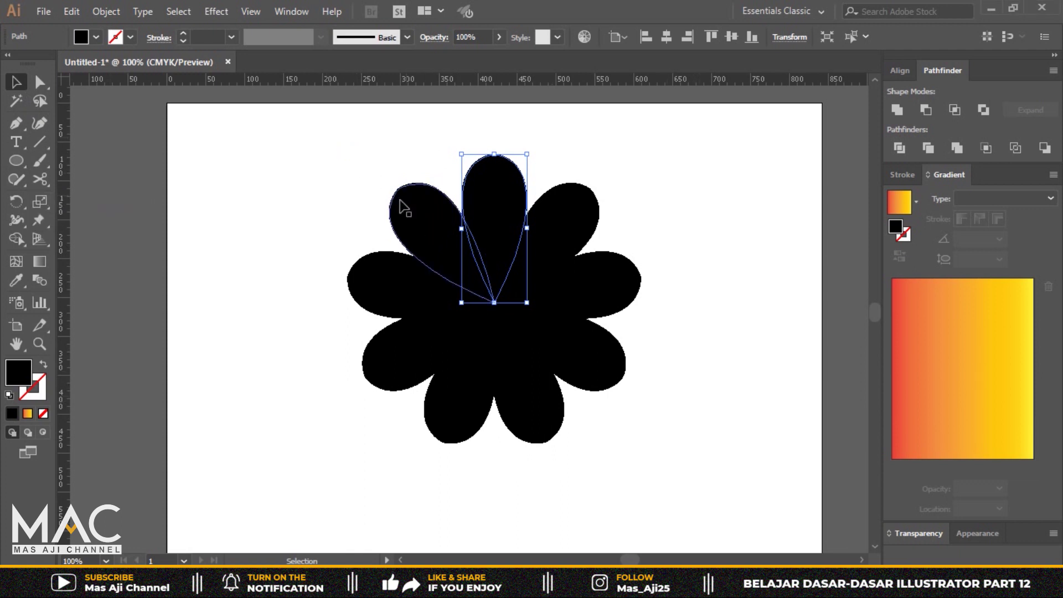
left_click_drag(337, 153, 685, 453)
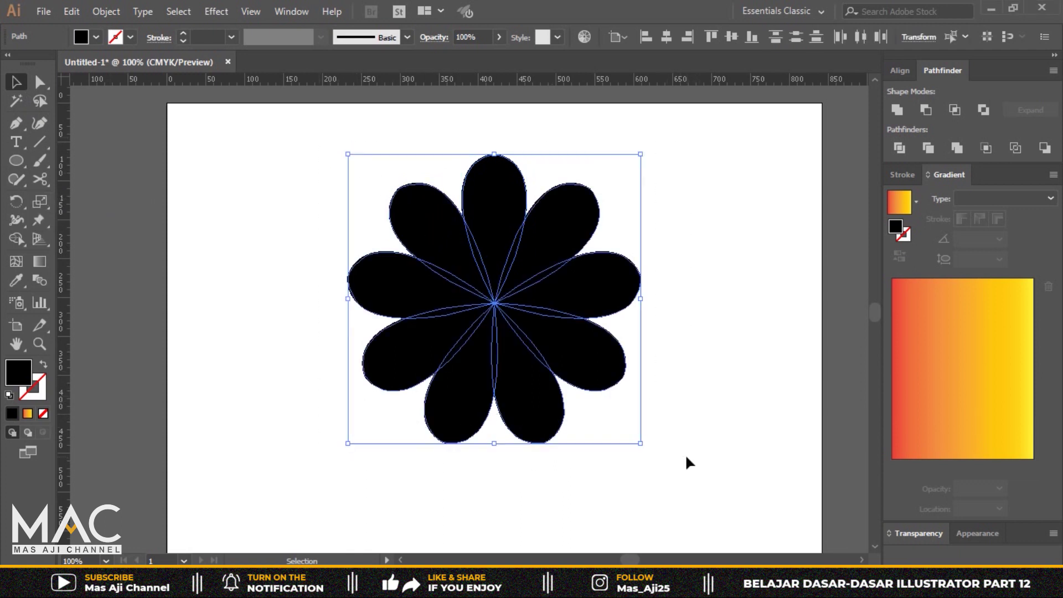
key("Delete")
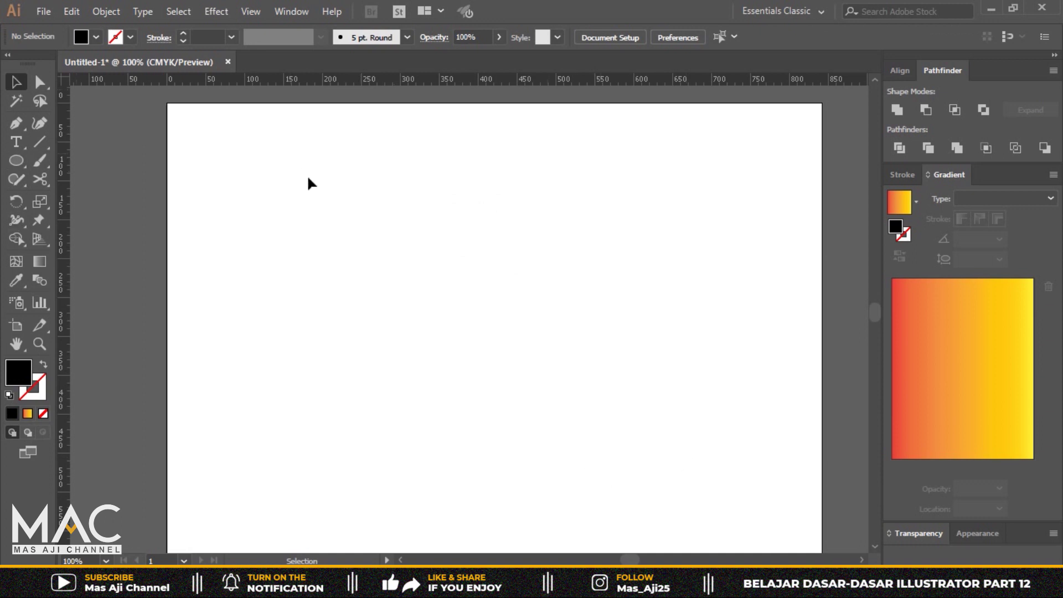
- Draw a small 49 px black square near the top of the page
right_click(16, 161)
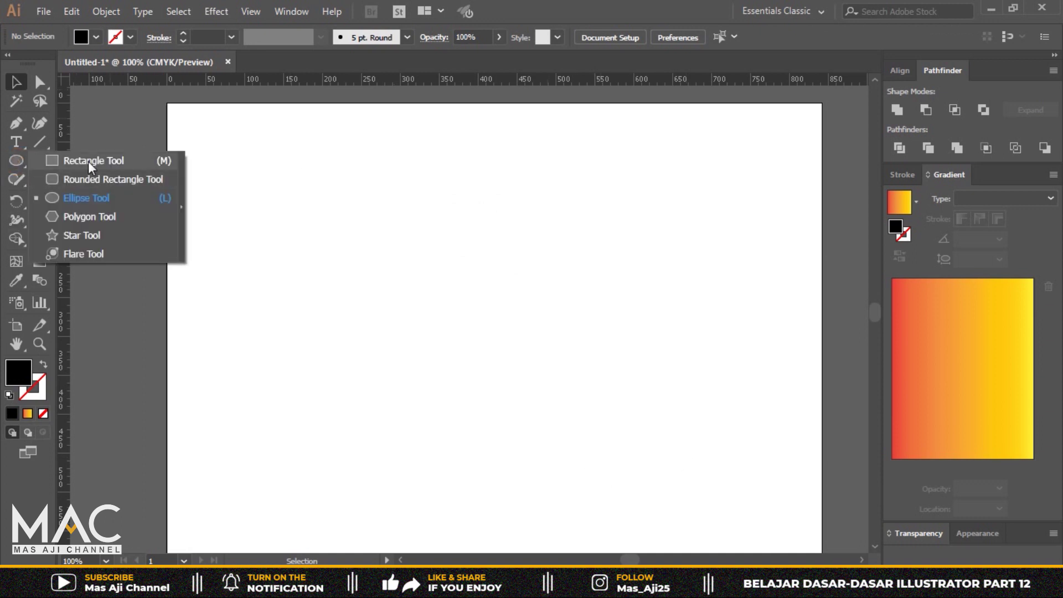
left_click(88, 159)
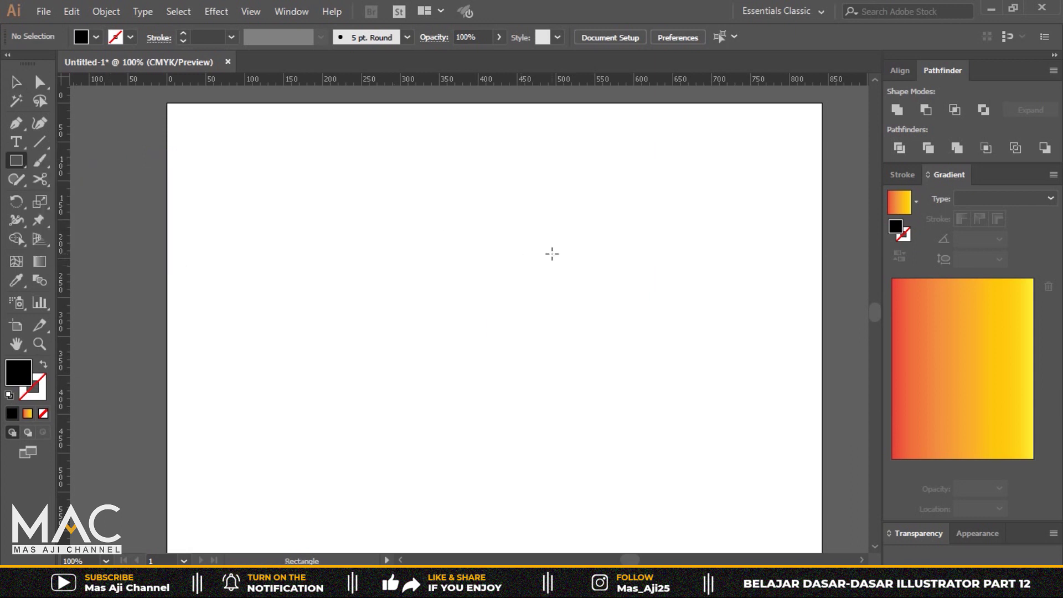
left_click_drag(437, 145, 467, 183)
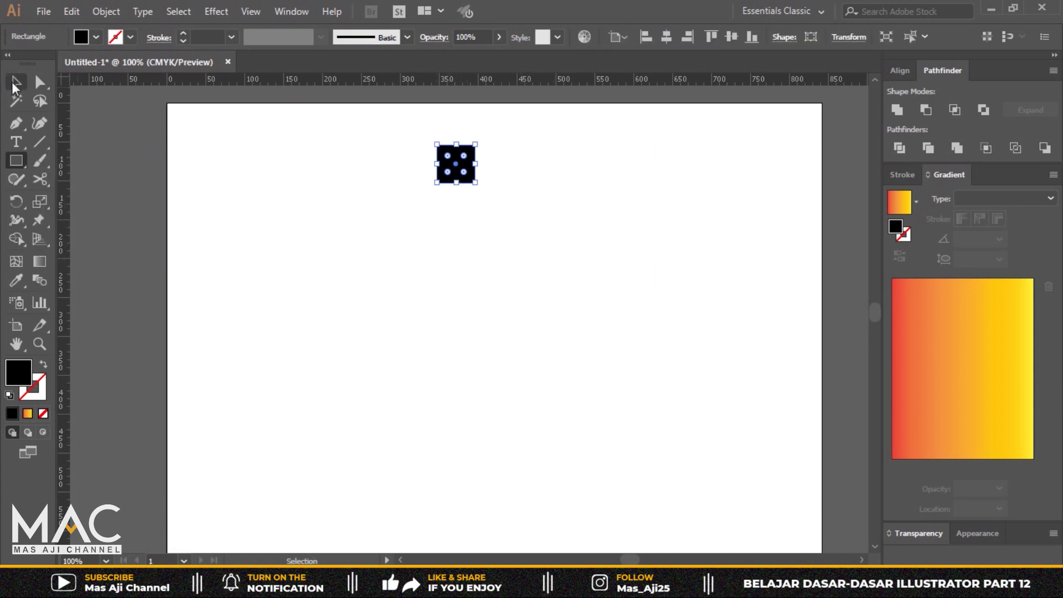
left_click(14, 82)
left_click(620, 244)
left_click(452, 169)
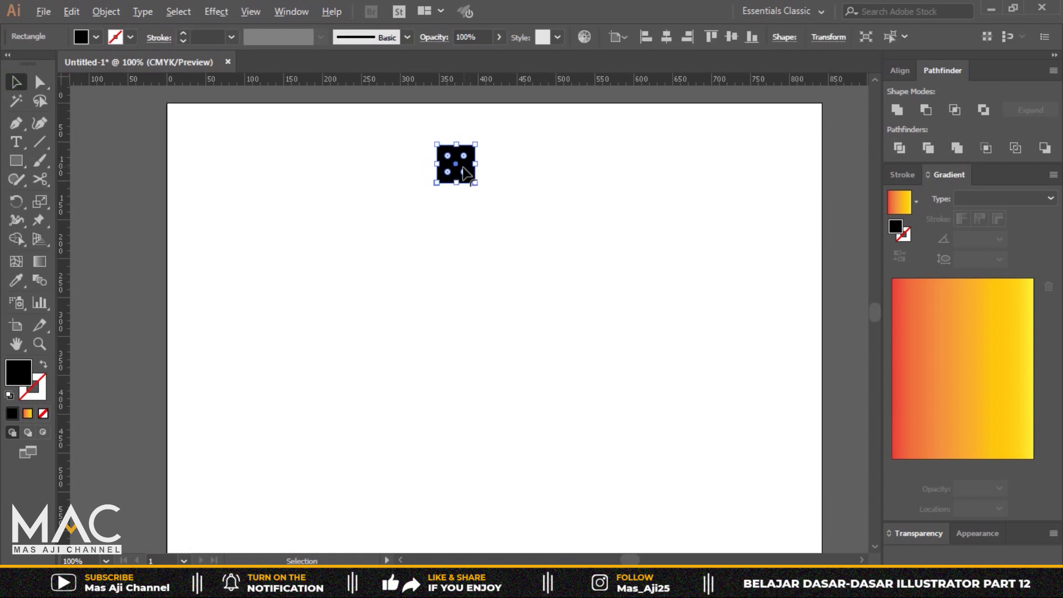
left_click_drag(398, 135, 560, 269)
- Copy the square 441 px straight down near the bottom, then select both squares
left_click(480, 366)
left_click_drag(463, 160, 444, 501)
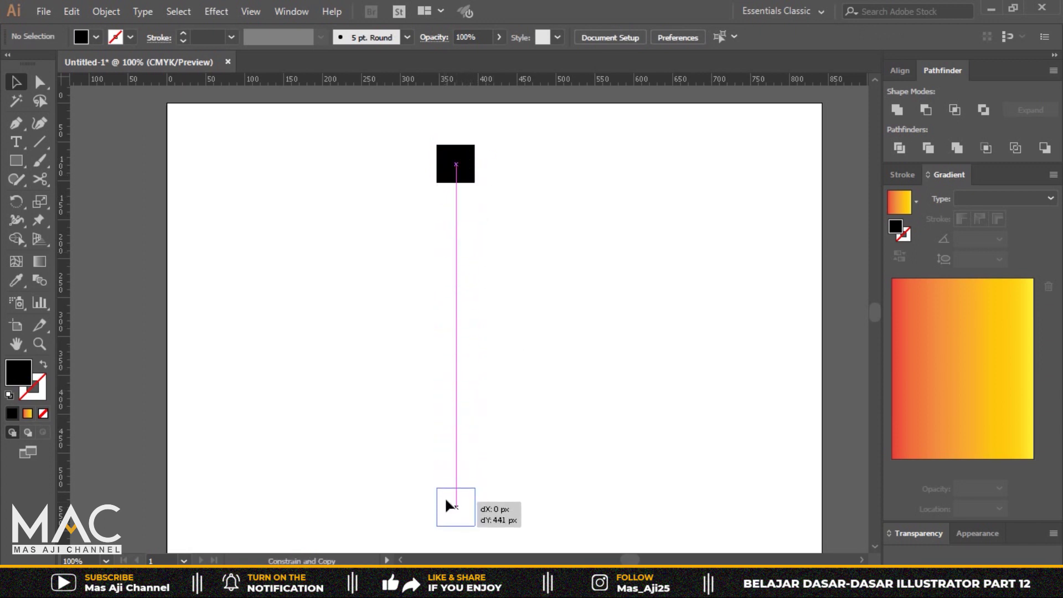
left_click_drag(446, 505, 447, 512)
left_click(589, 288)
left_click_drag(382, 121, 552, 448)
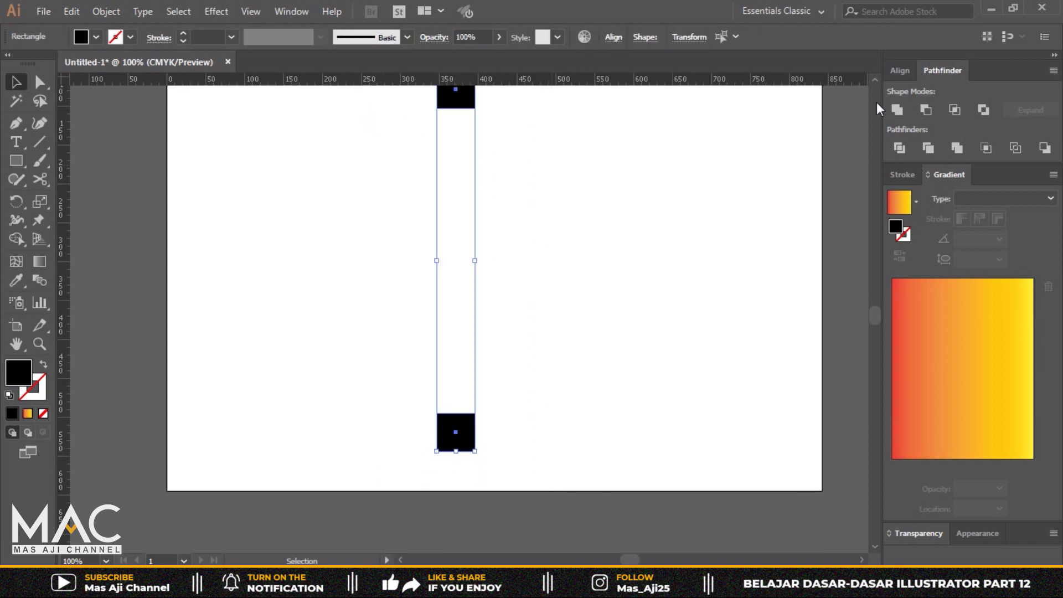
left_click(872, 79)
- Blend the two squares and set blend spacing to Specified Steps with preview on
left_click(99, 11)
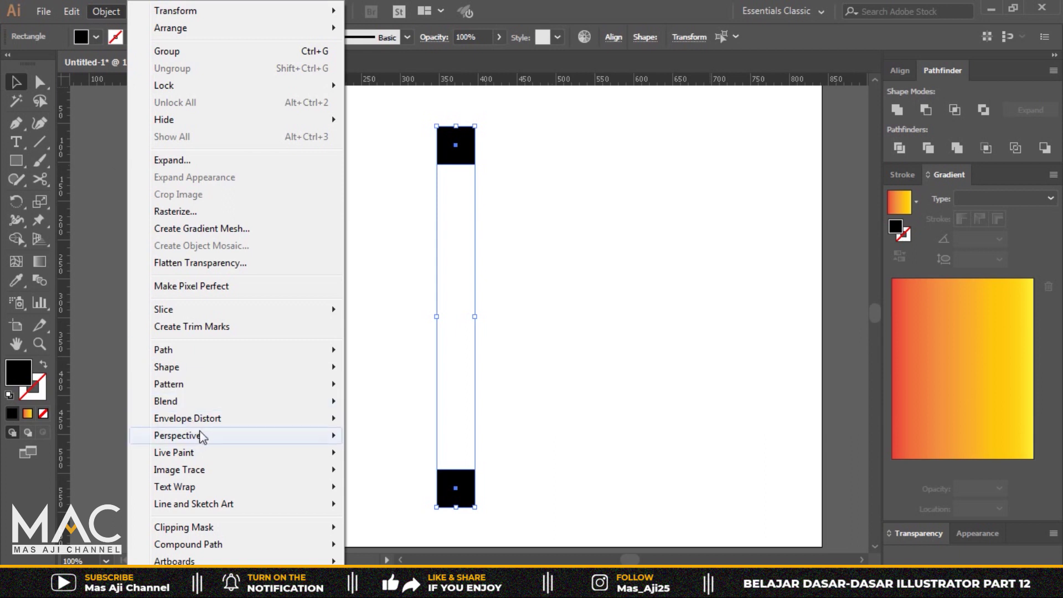
mouse_move(165, 401)
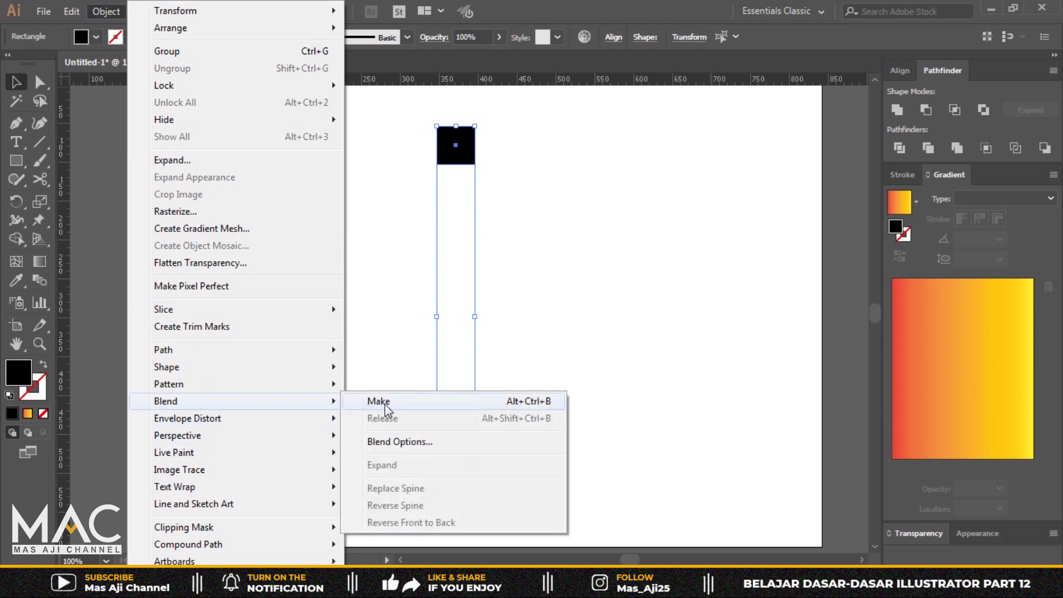
left_click(386, 408)
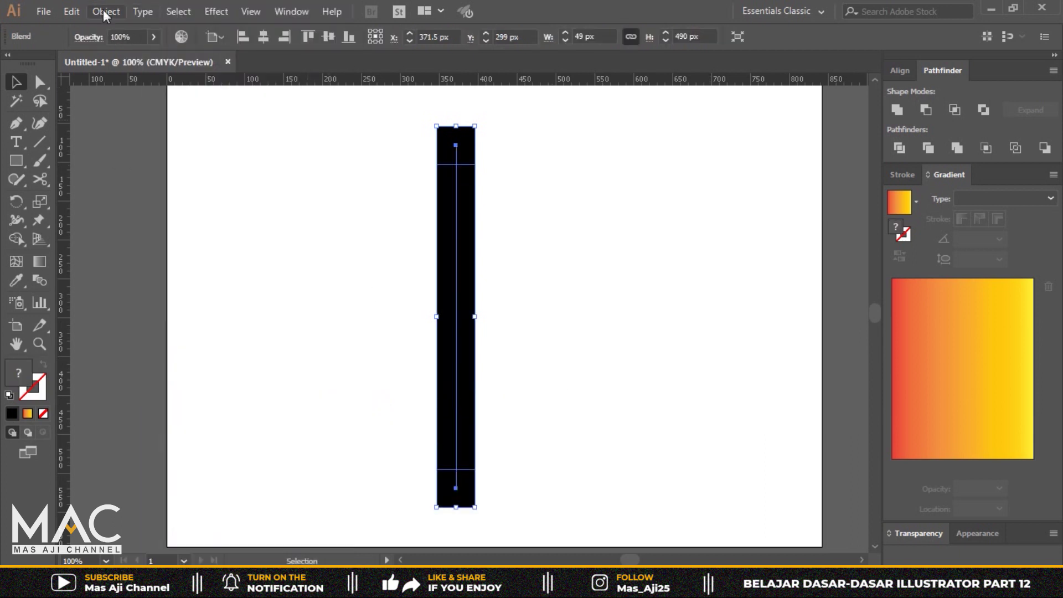
left_click(103, 9)
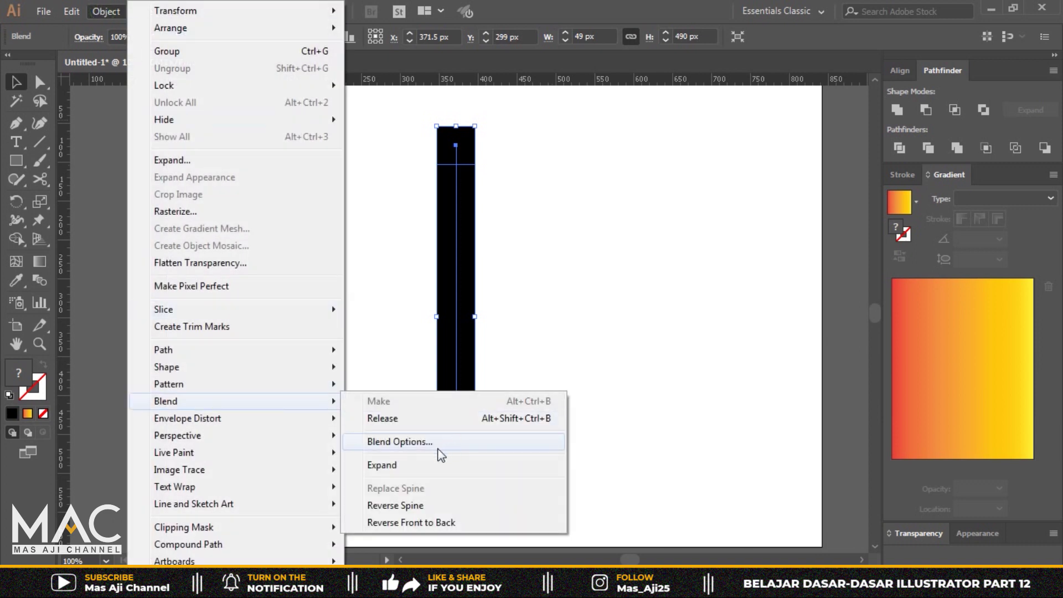
left_click(421, 442)
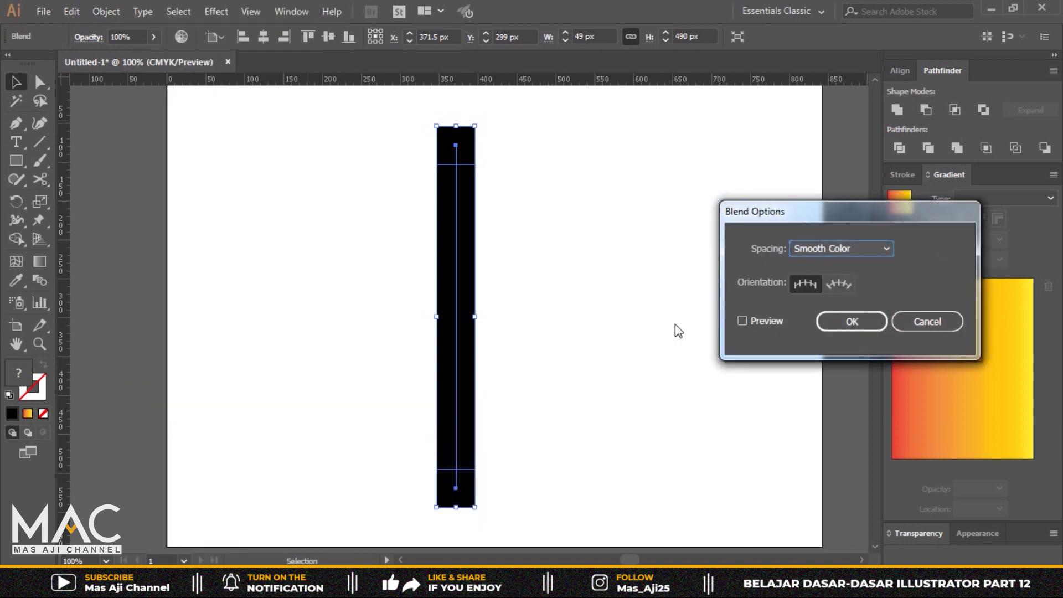
left_click(836, 247)
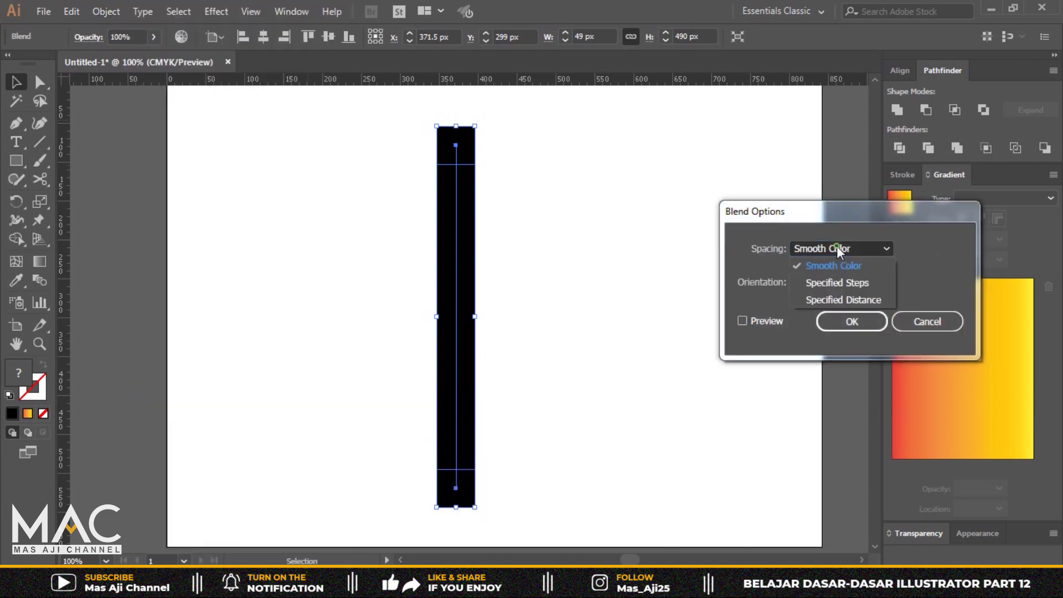
left_click(843, 287)
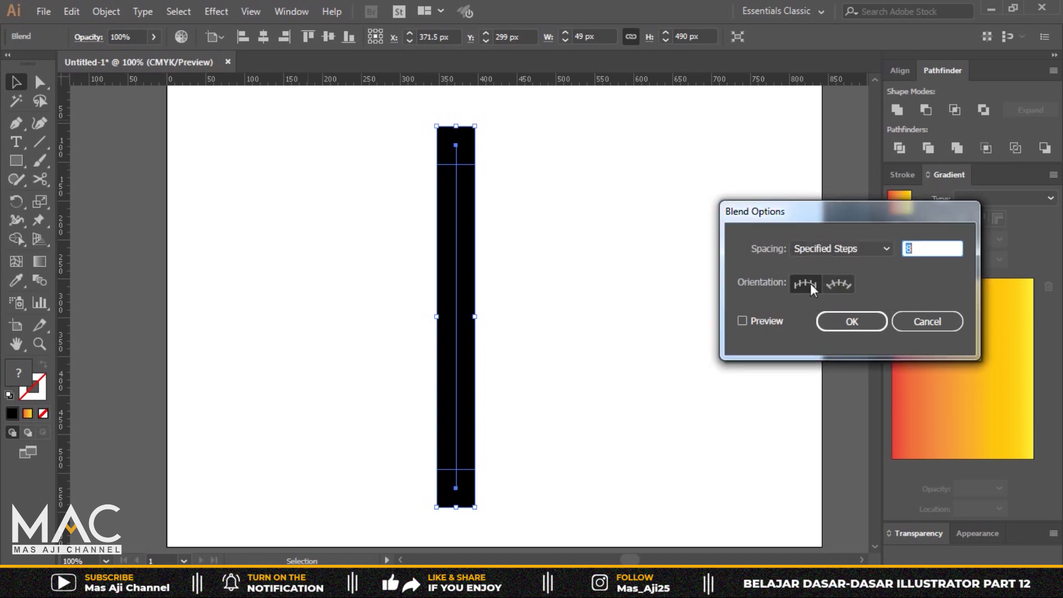
left_click(745, 323)
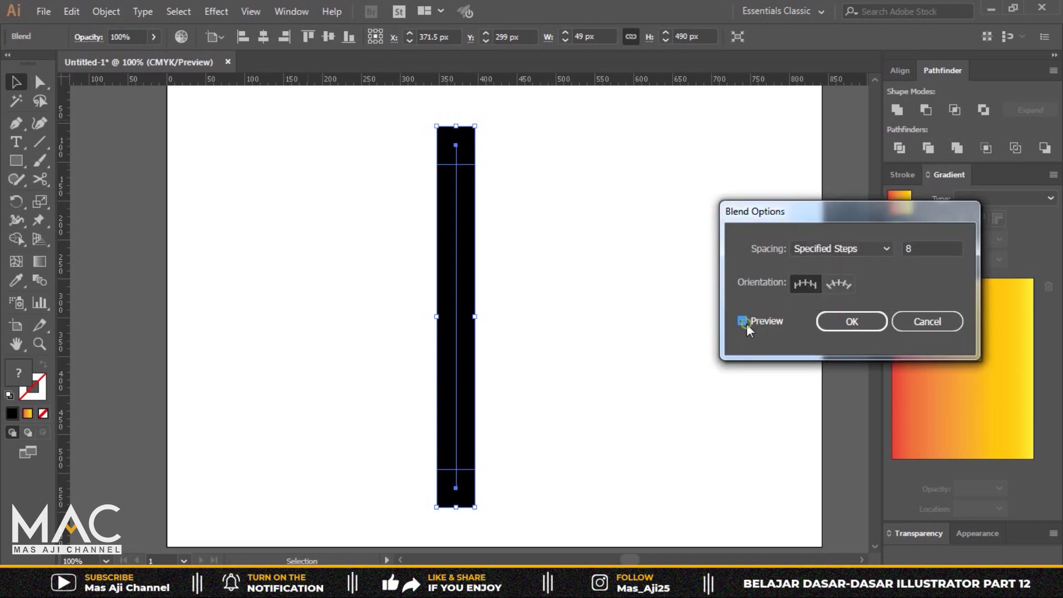
- Set the blend to 5 specified steps and apply it
double_click(926, 250)
key("Down")
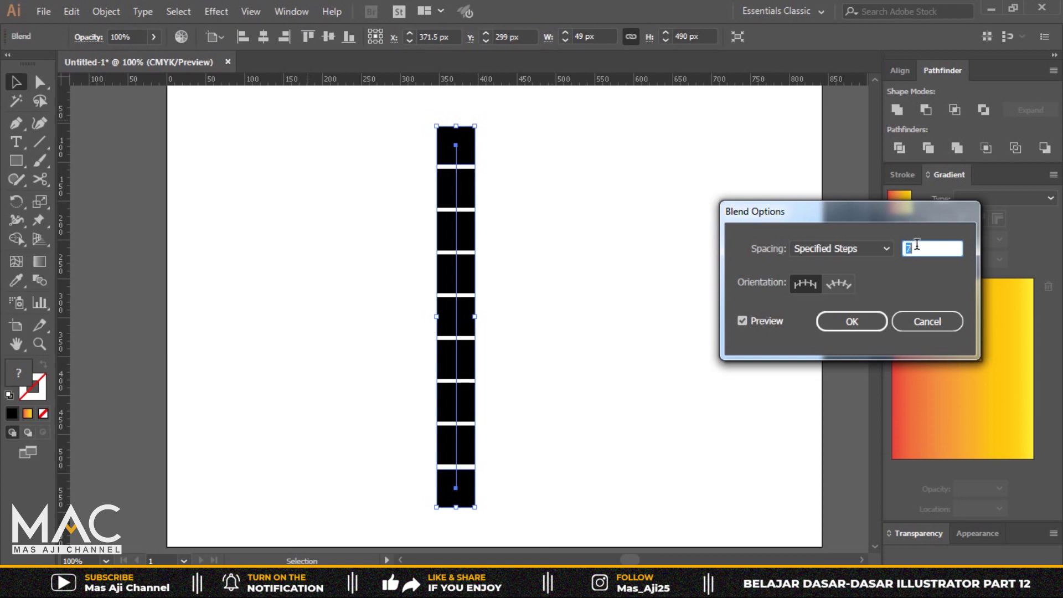
key("Down")
key("Down")
key("Down")
key("Up")
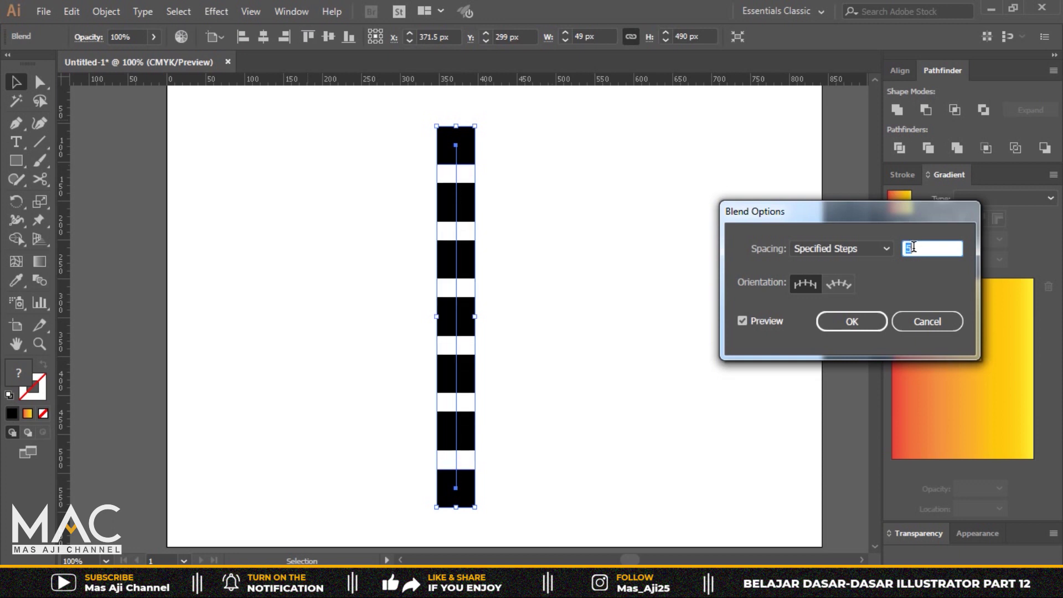
left_click(846, 319)
left_click(612, 208)
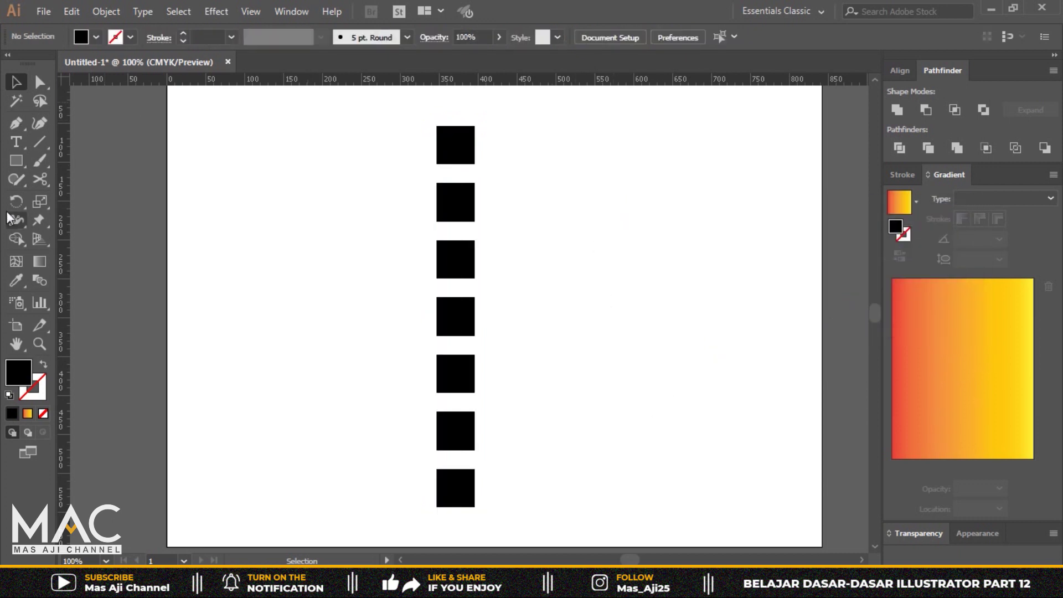
- Set the Pen tool to draw outlined paths with a 4 pt stroke
left_click(14, 124)
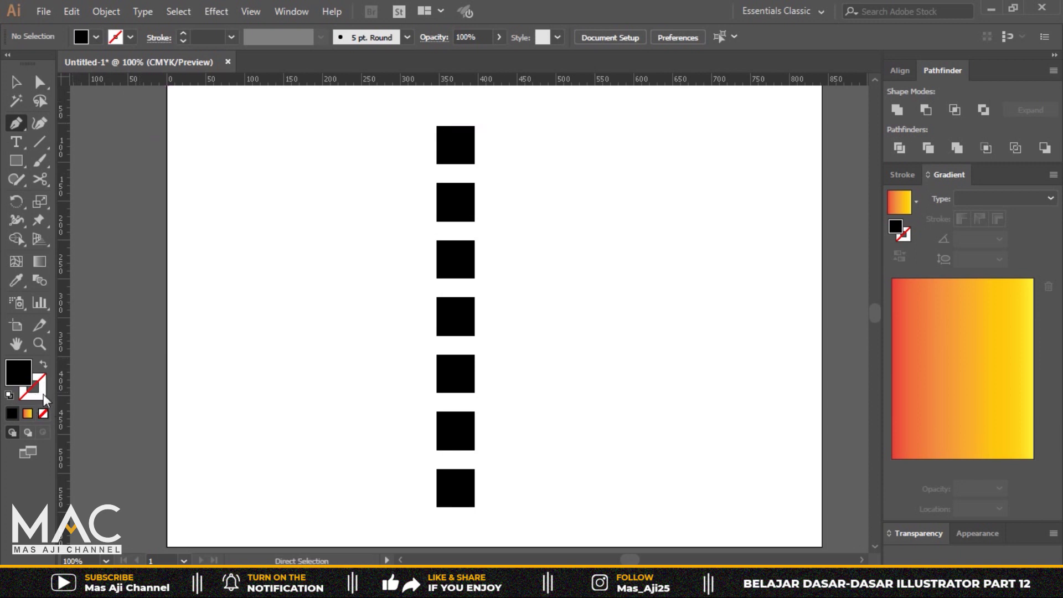
left_click(44, 368)
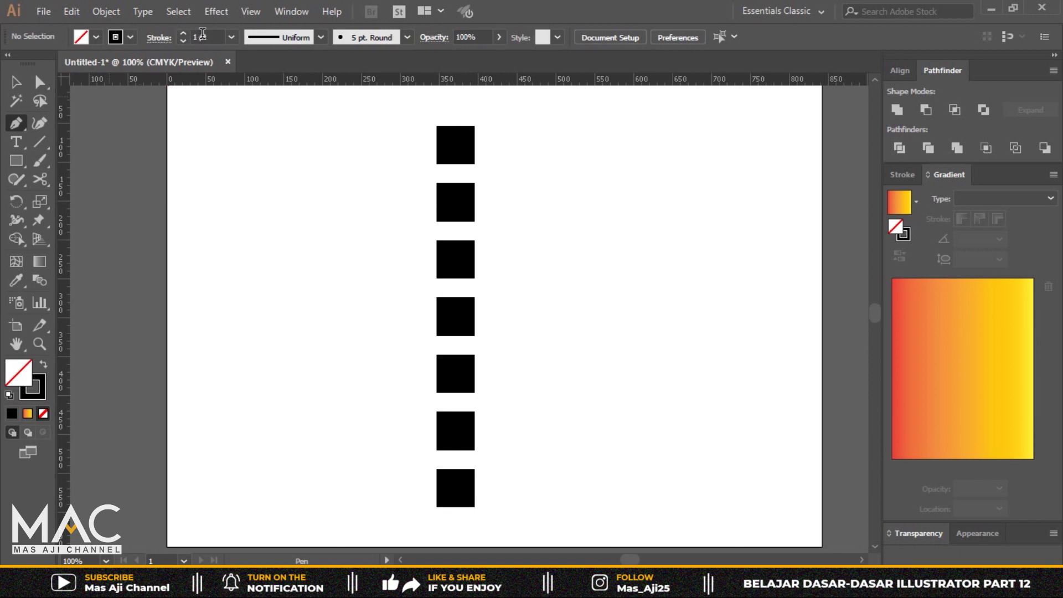
left_click(232, 36)
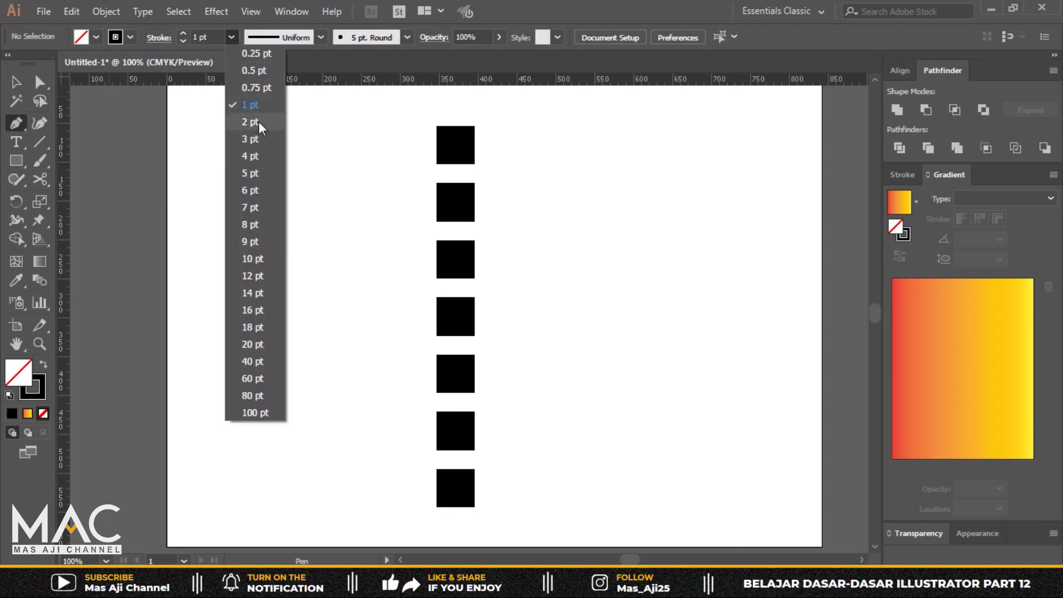
left_click(252, 155)
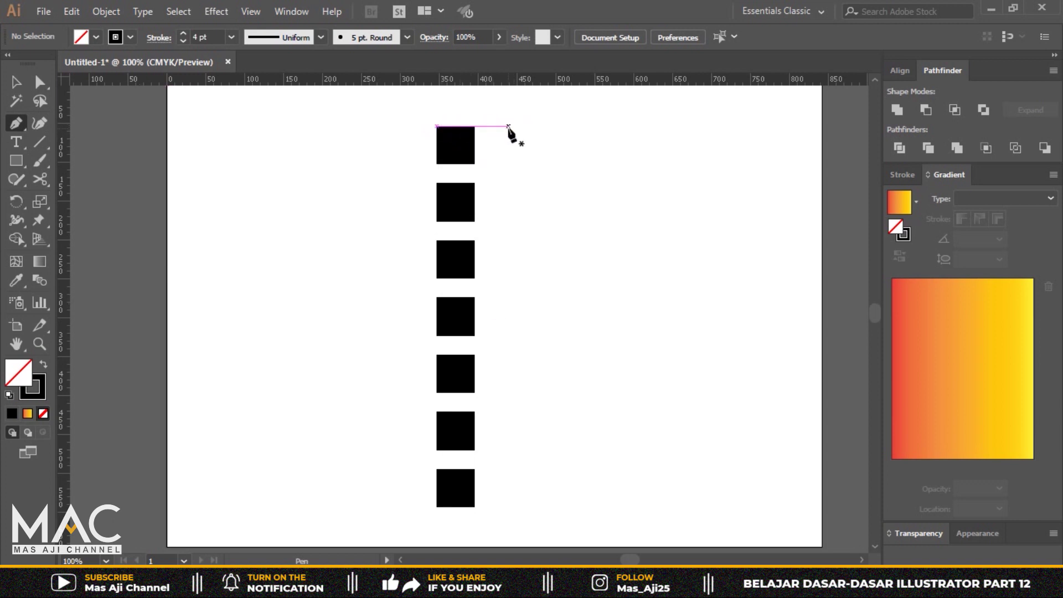
- Draw a tall trapezoid beside the squares, widening to the bottom right, filled solid black
left_click(437, 126)
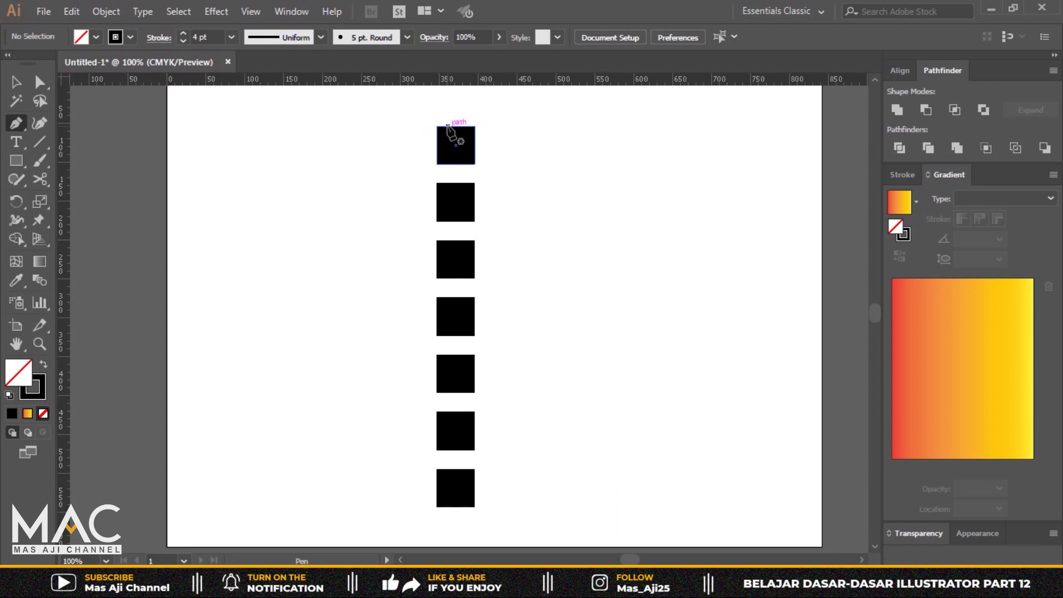
left_click(517, 127)
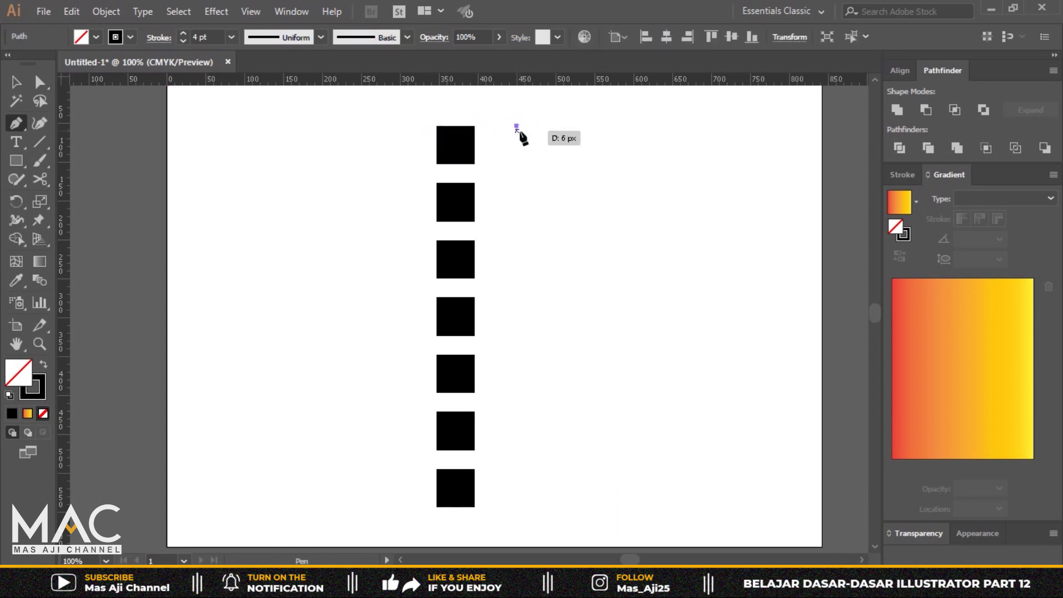
left_click(516, 506)
left_click(680, 506)
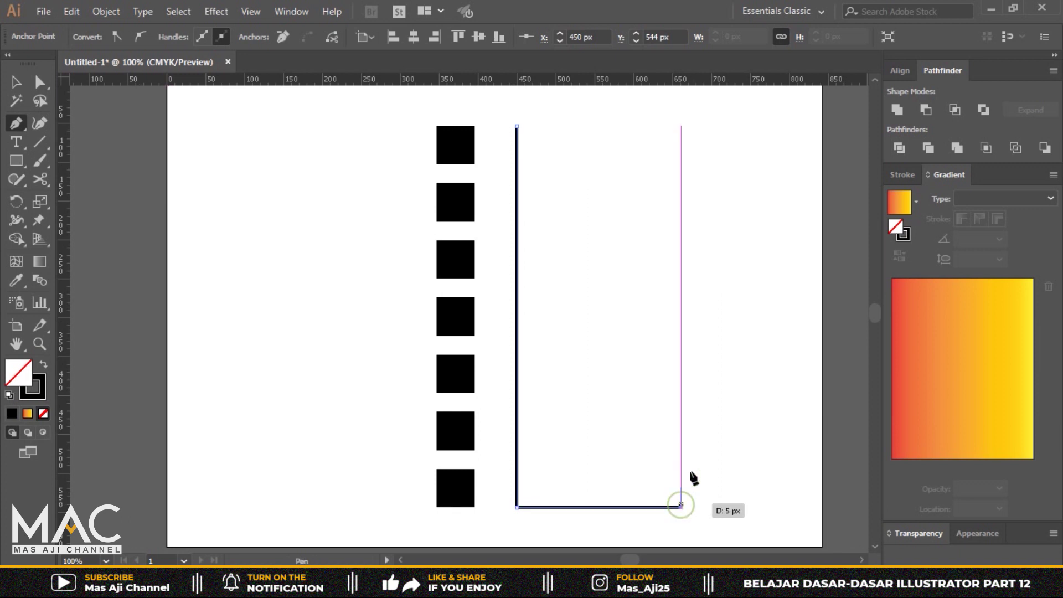
left_click(574, 126)
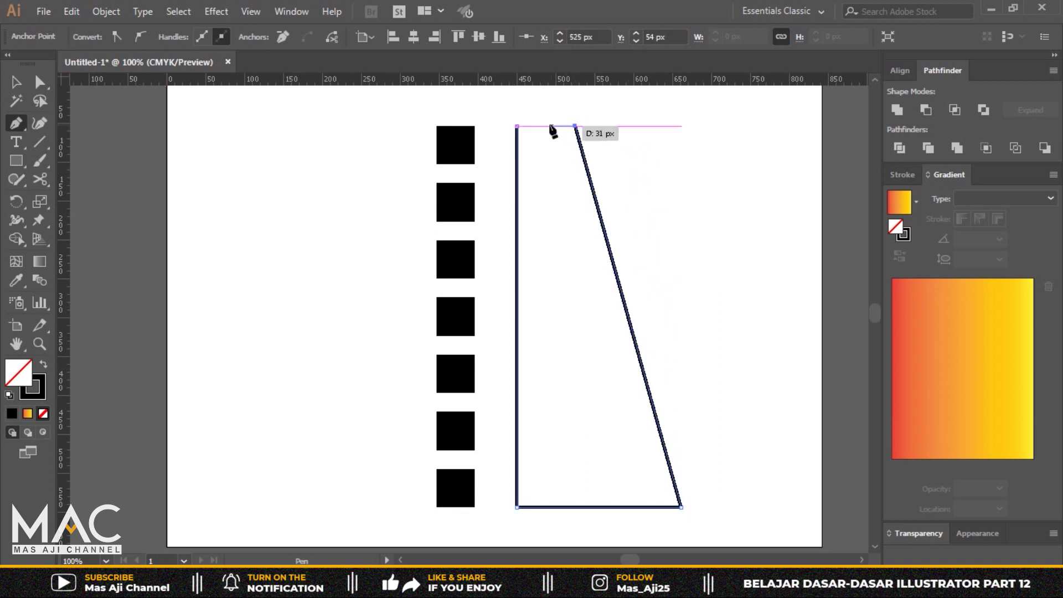
left_click(517, 126)
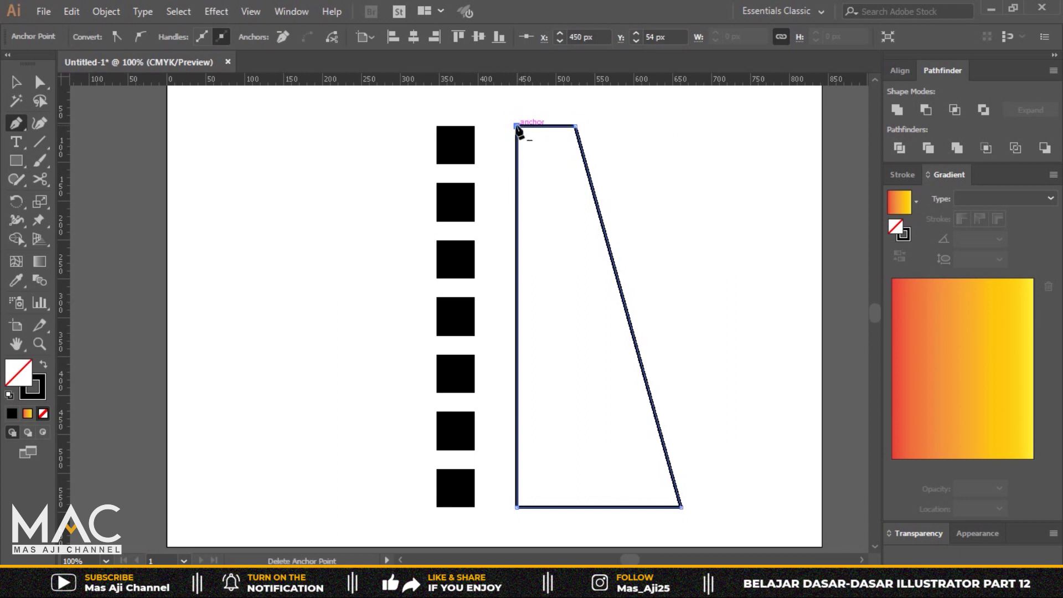
left_click(45, 365)
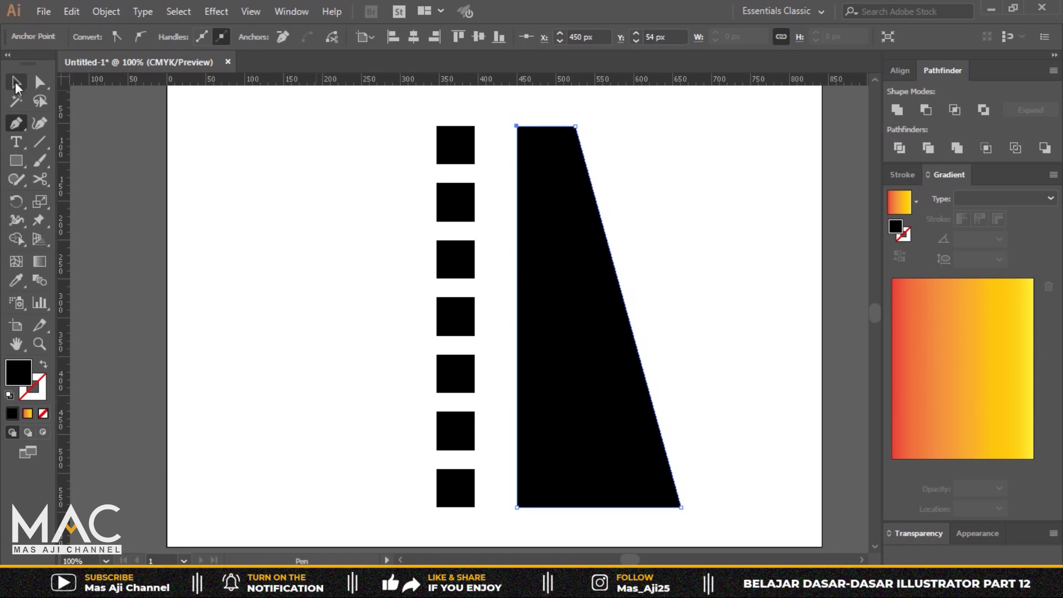
left_click(15, 83)
left_click(786, 256)
left_click(593, 313)
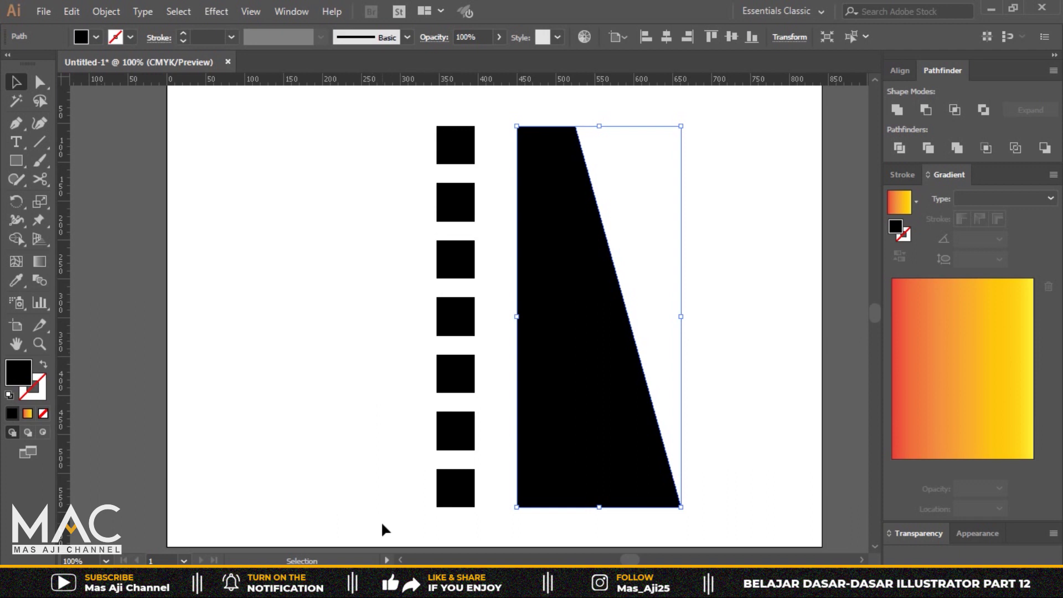
- Place a vertical guide through the centre of the square column and select the trapezoid
left_click(467, 262)
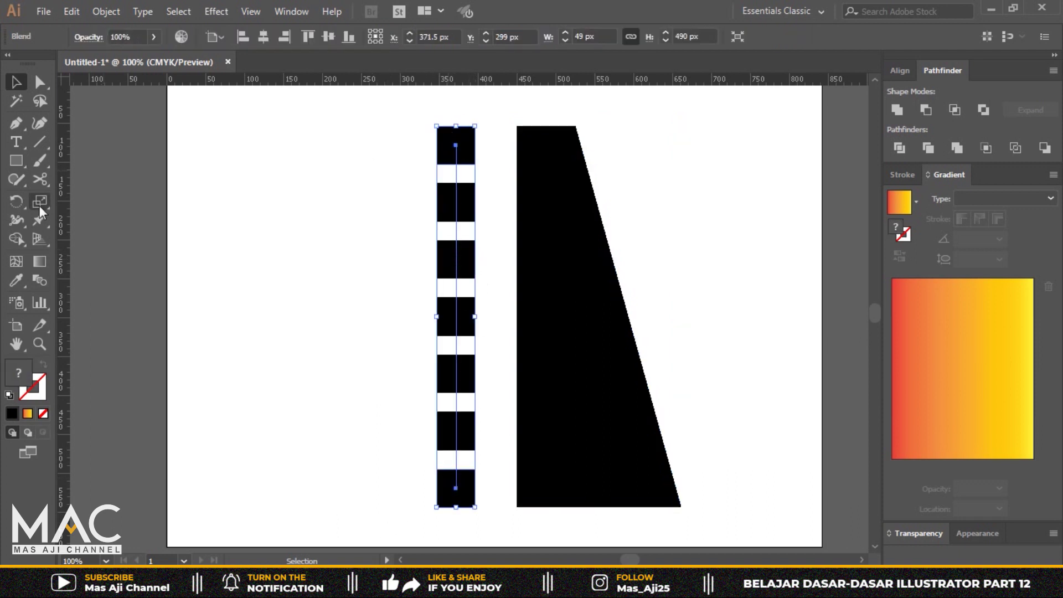
left_click_drag(61, 207, 455, 258)
left_click(740, 264)
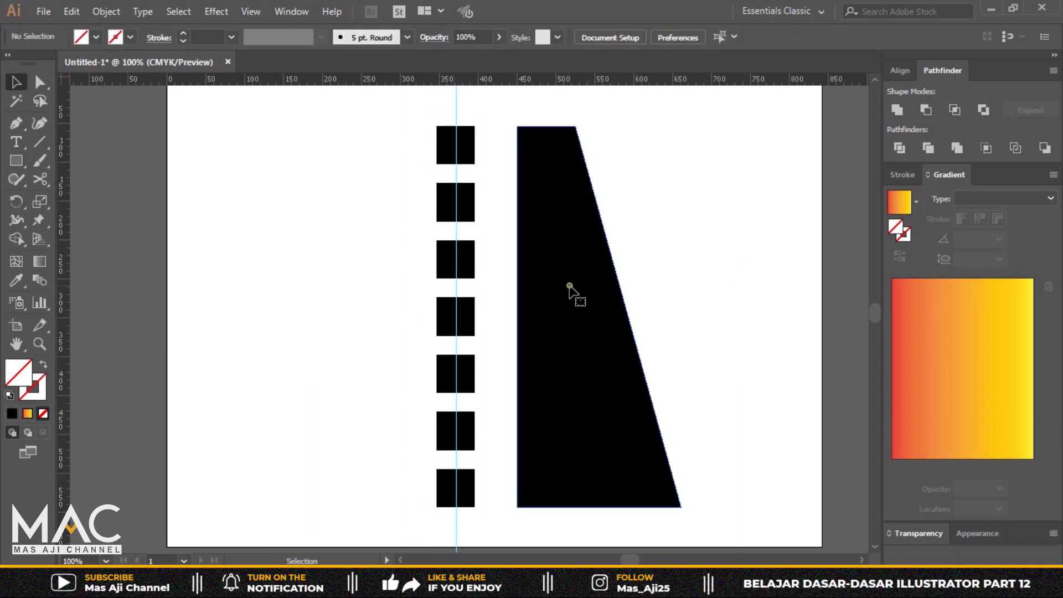
left_click(570, 290)
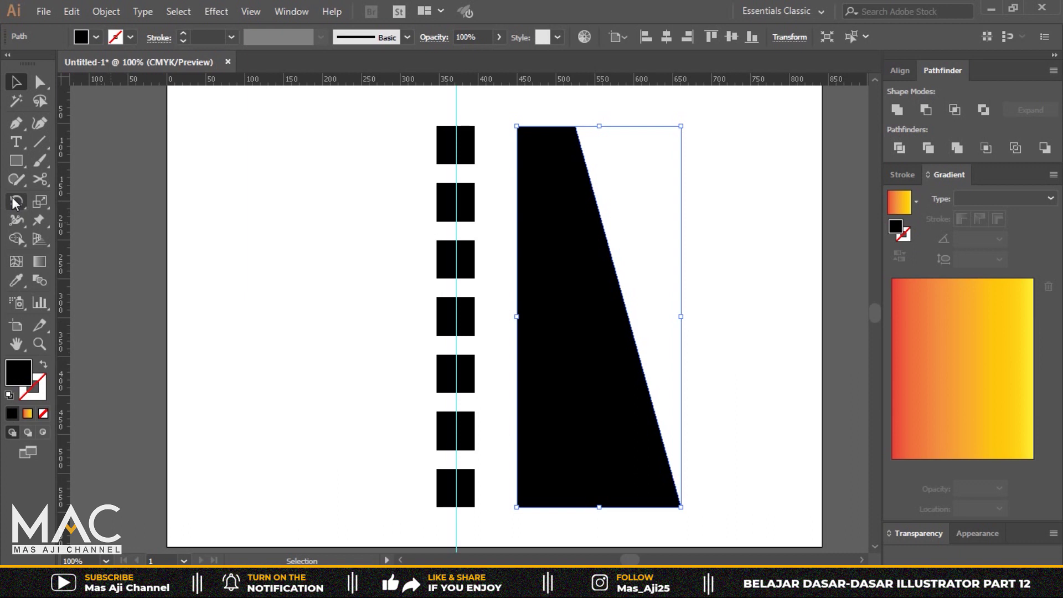
- Reflect a copy of the trapezoid across the guide on a vertical axis
left_click(15, 203)
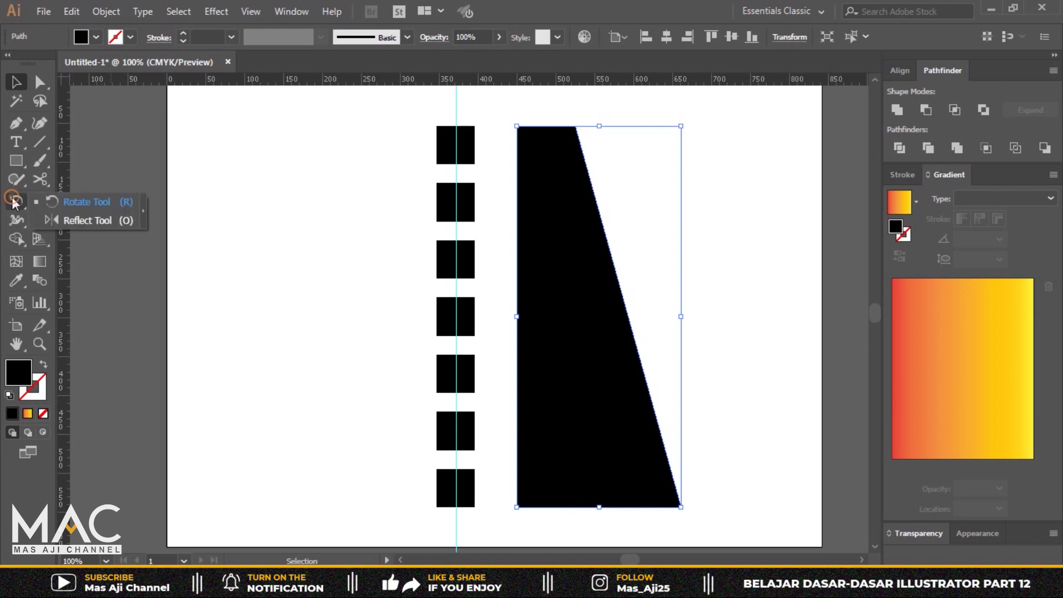
left_click(95, 222)
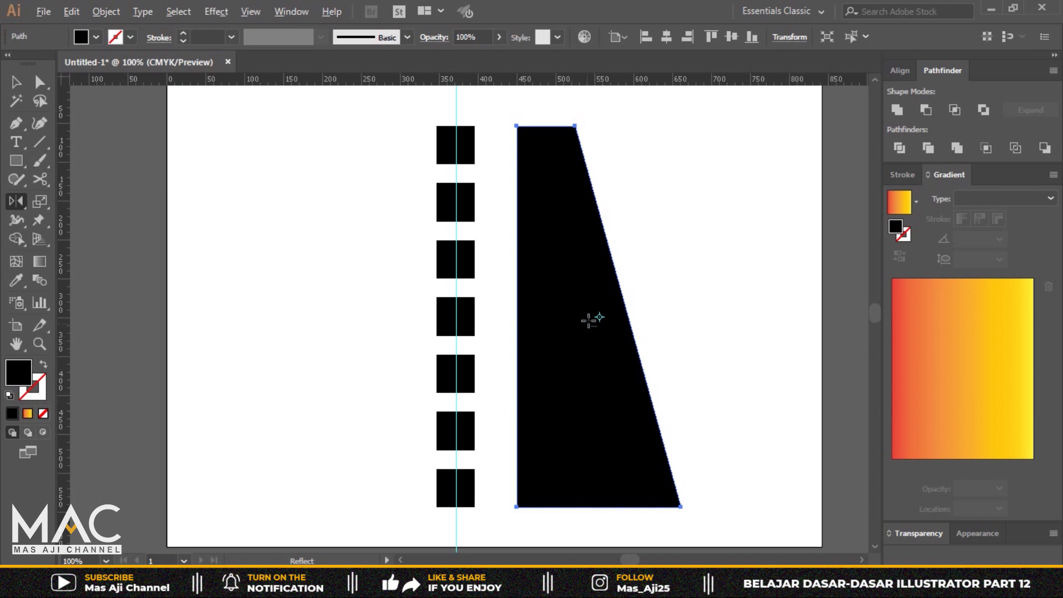
left_click_drag(598, 317, 456, 314)
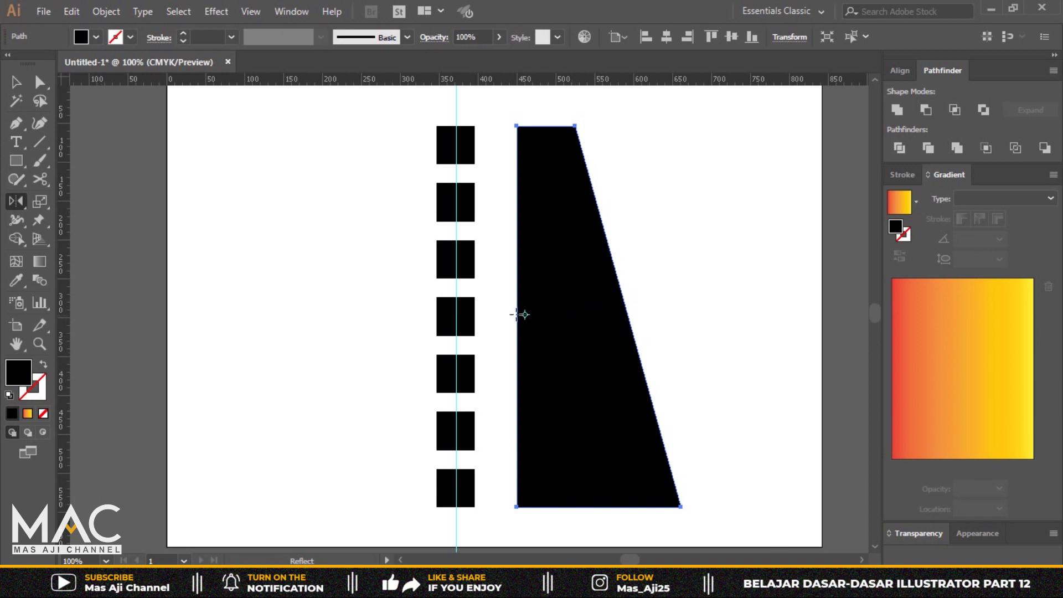
left_click(456, 315, "alt")
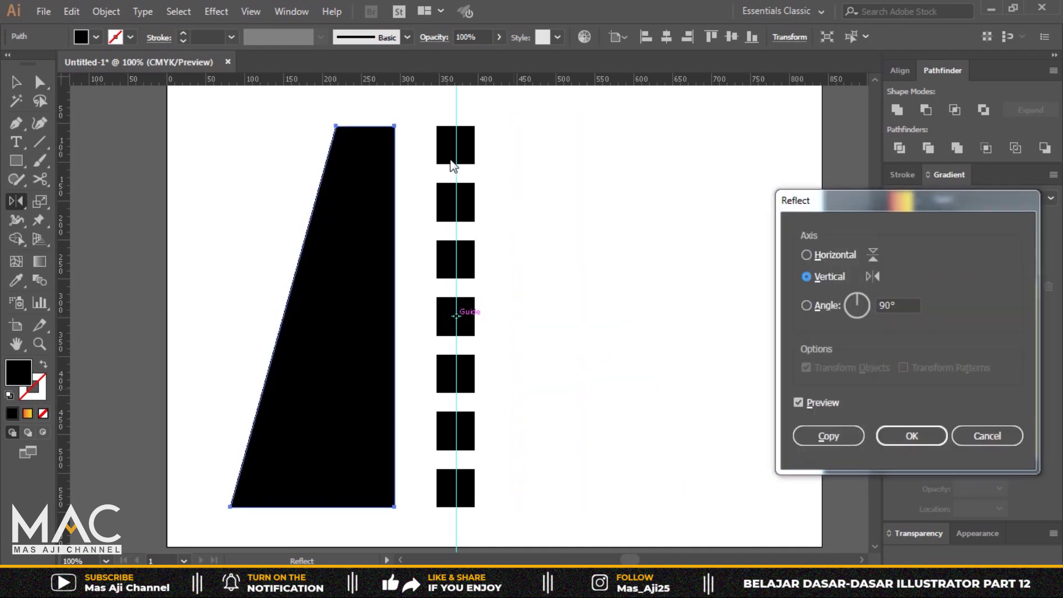
left_click_drag(895, 198, 695, 150)
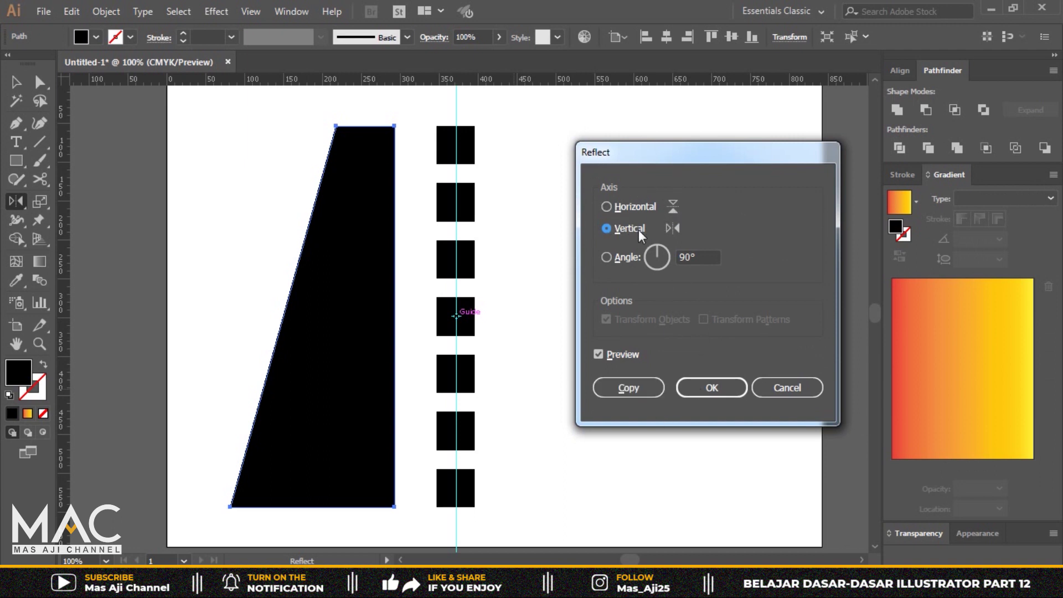
left_click(651, 389)
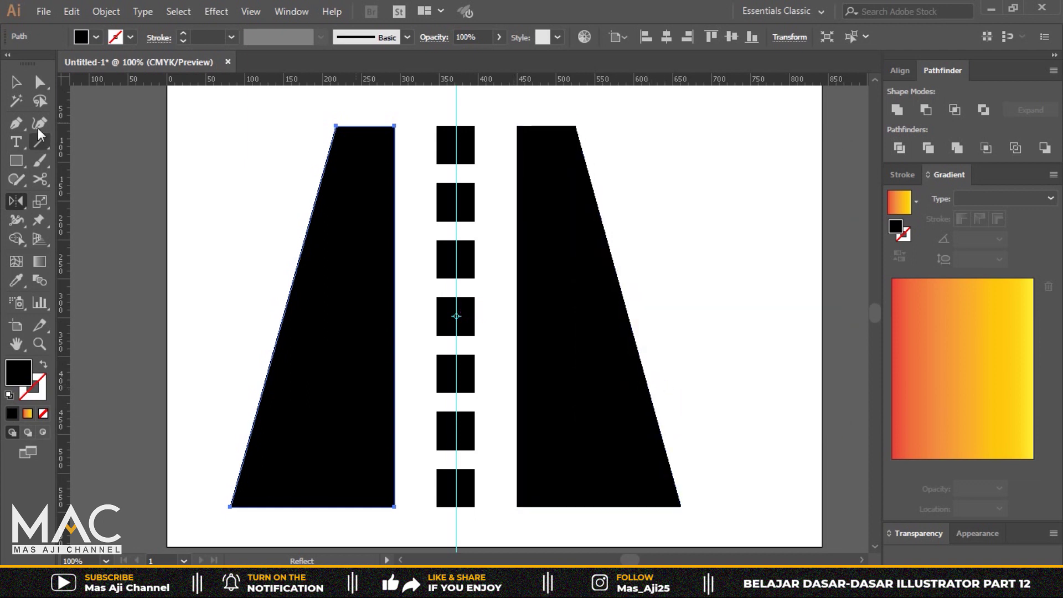
left_click(16, 82)
left_click(577, 215)
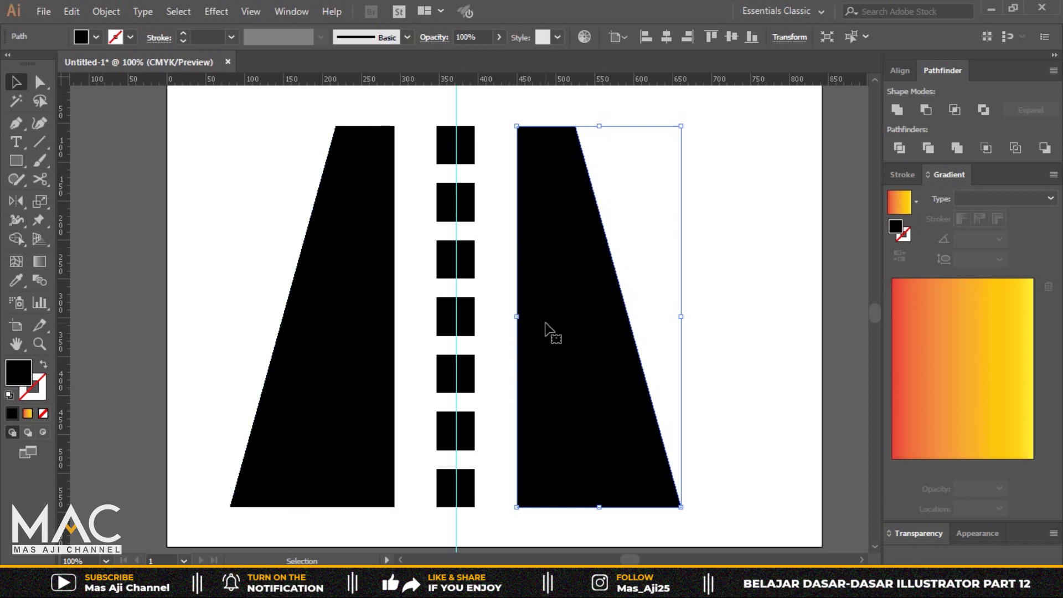
- Select the trapezoids and the column of squares and delete them all
scroll(548, 328, "down", 1, "alt")
left_click_drag(440, 113, 711, 185)
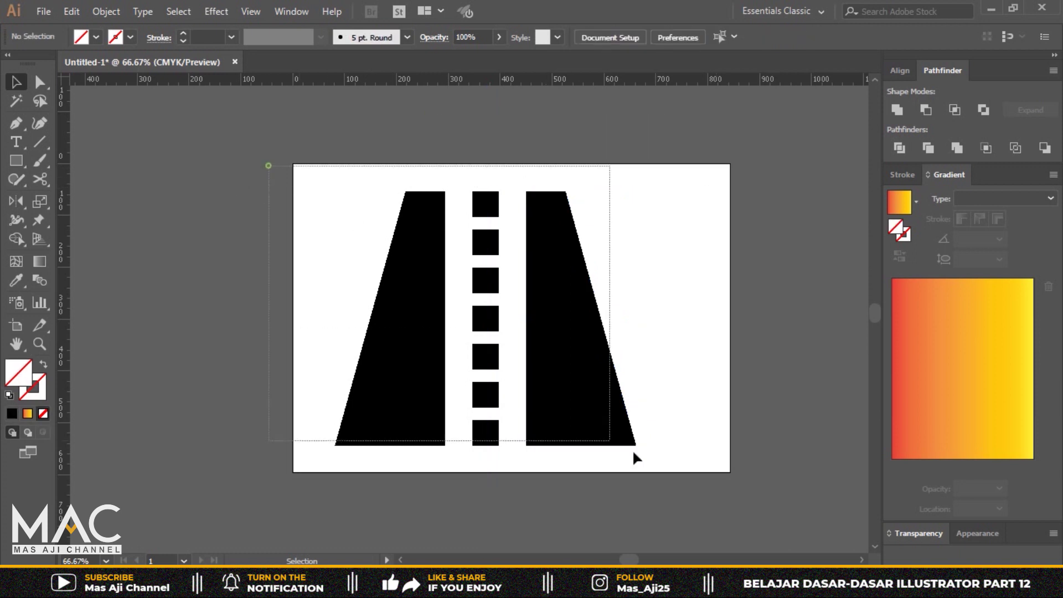
left_click_drag(240, 183, 691, 453)
key("Delete")
scroll(565, 344, "up", 1, "alt")
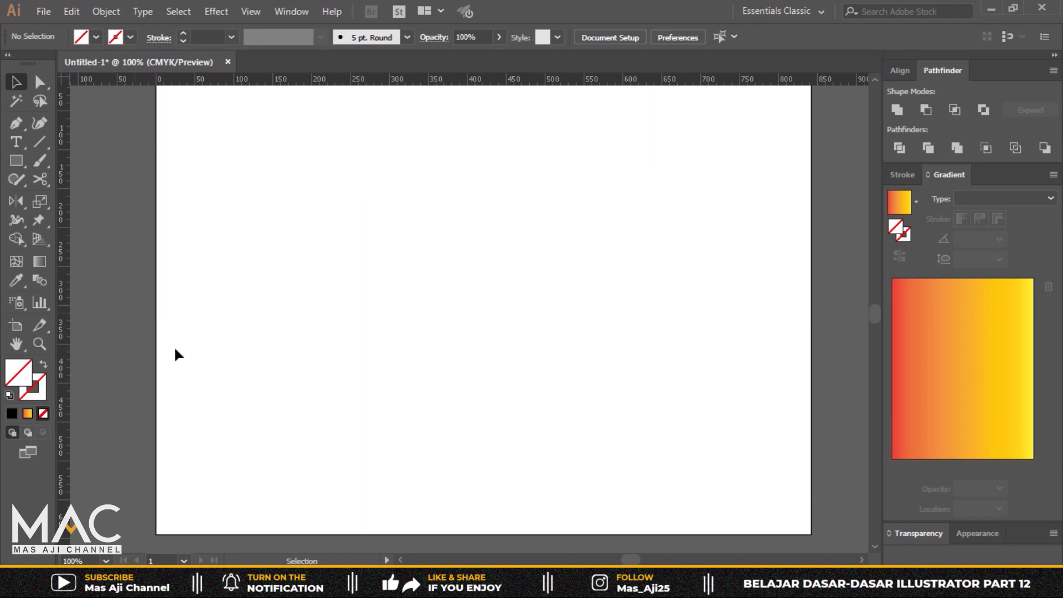
left_click_drag(529, 261, 533, 268)
key("t")
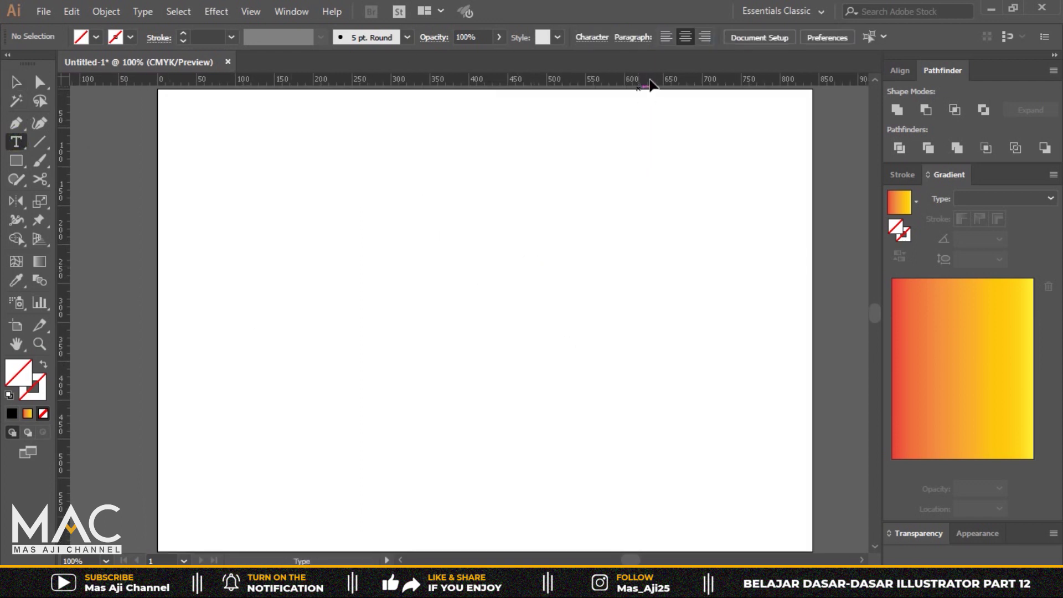
- Type REFLECT in Arial on the artboard and choose the Bold style
left_click(374, 215)
key("BackSpace")
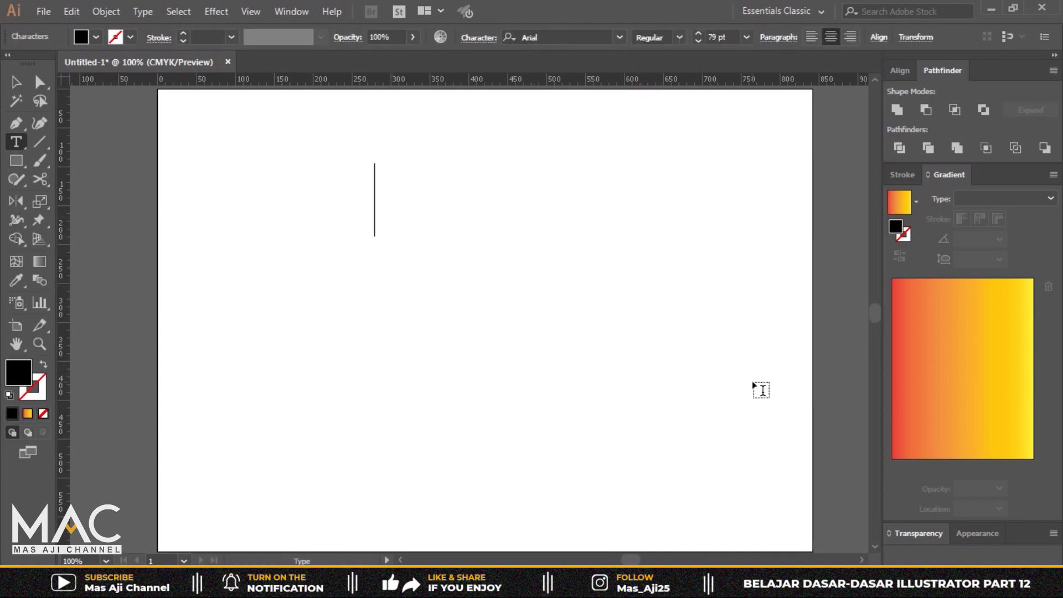
type("REFLECT")
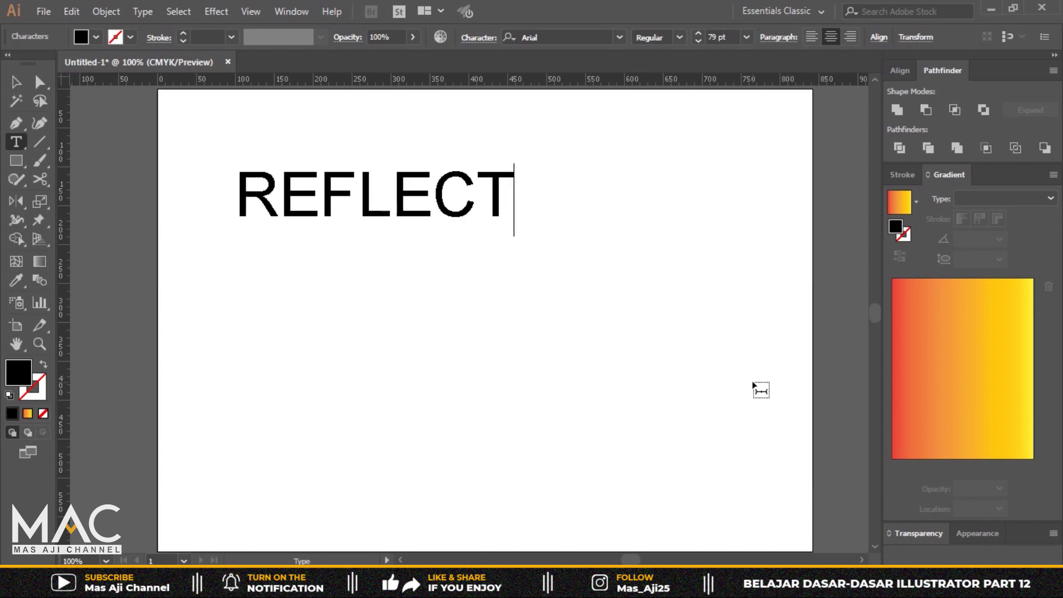
left_click(681, 36)
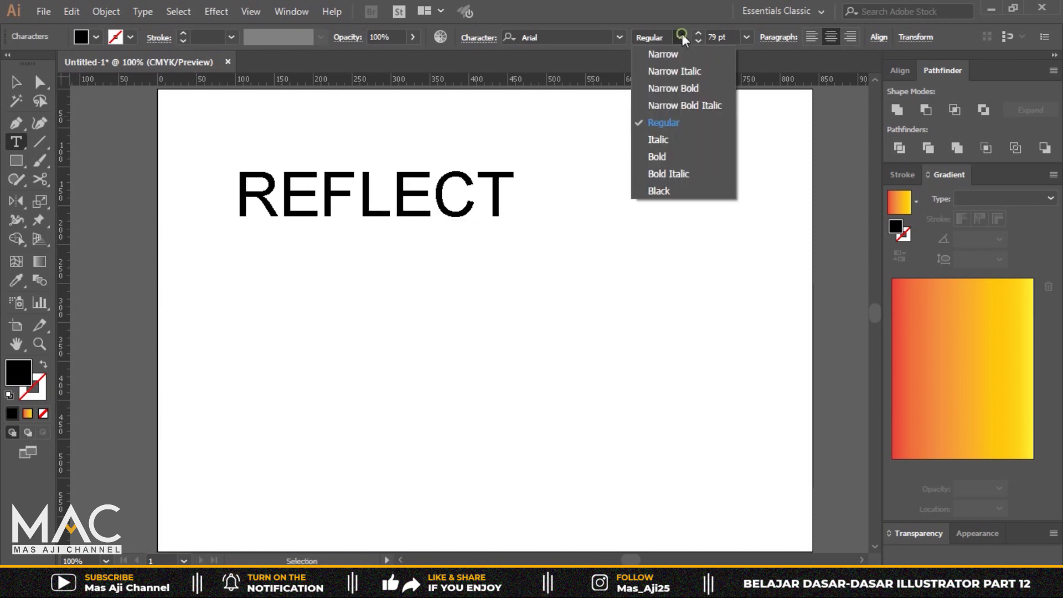
left_click(679, 158)
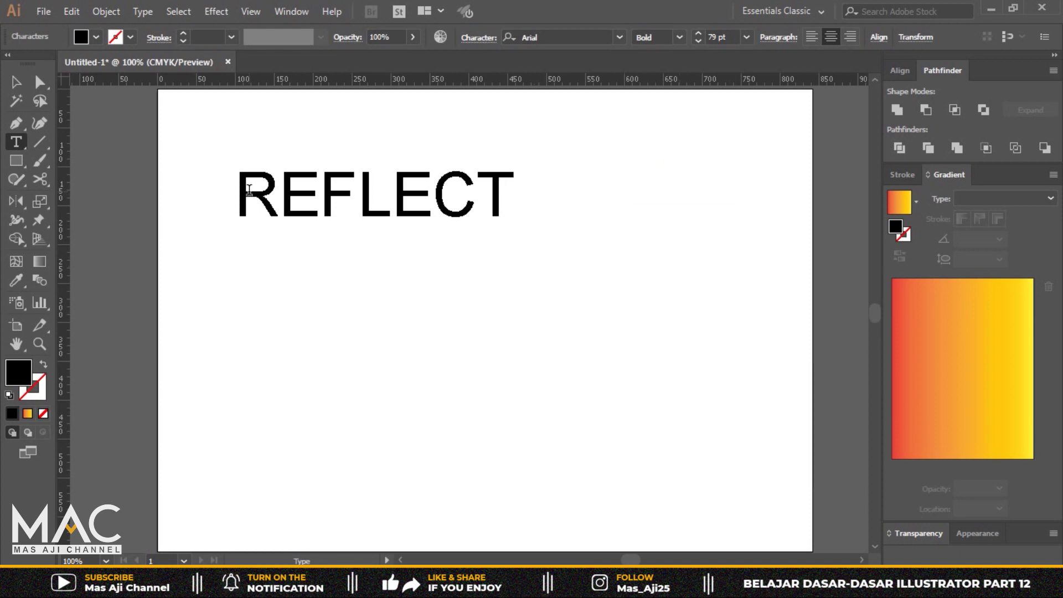
- Make all of REFLECT bold, scale it to about 130 pt, and move it up
left_click_drag(249, 190, 512, 198)
left_click(678, 38)
left_click(663, 159)
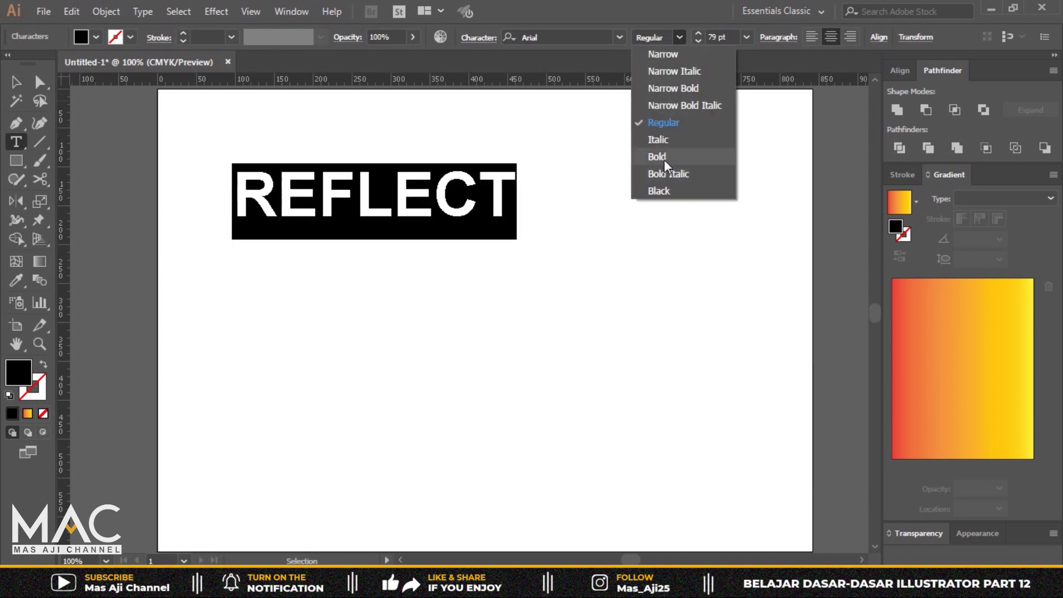
key("Escape")
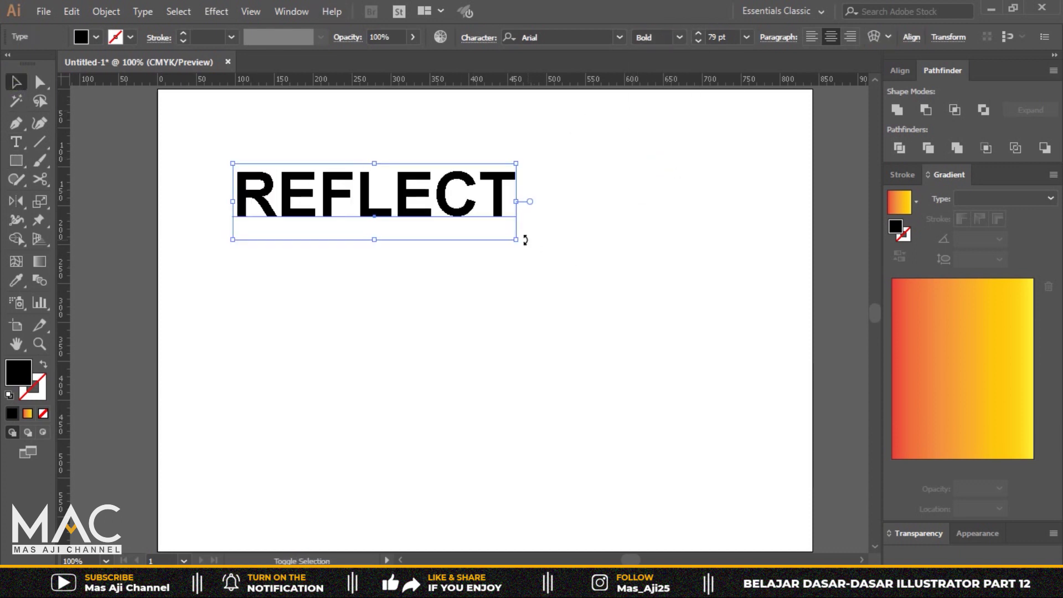
left_click_drag(515, 242, 700, 291)
left_click_drag(448, 200, 477, 176)
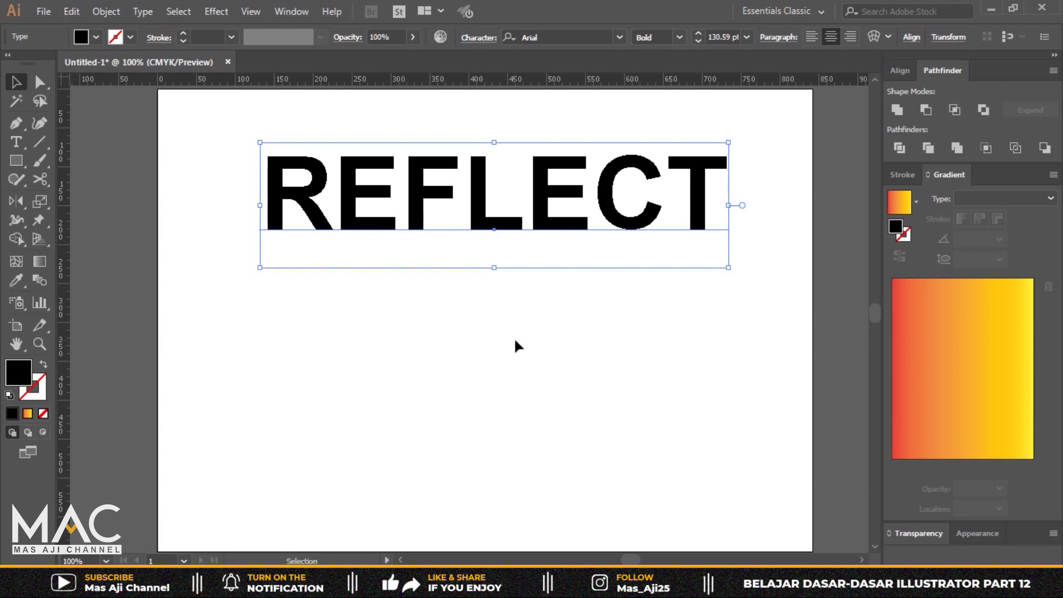
left_click(15, 201)
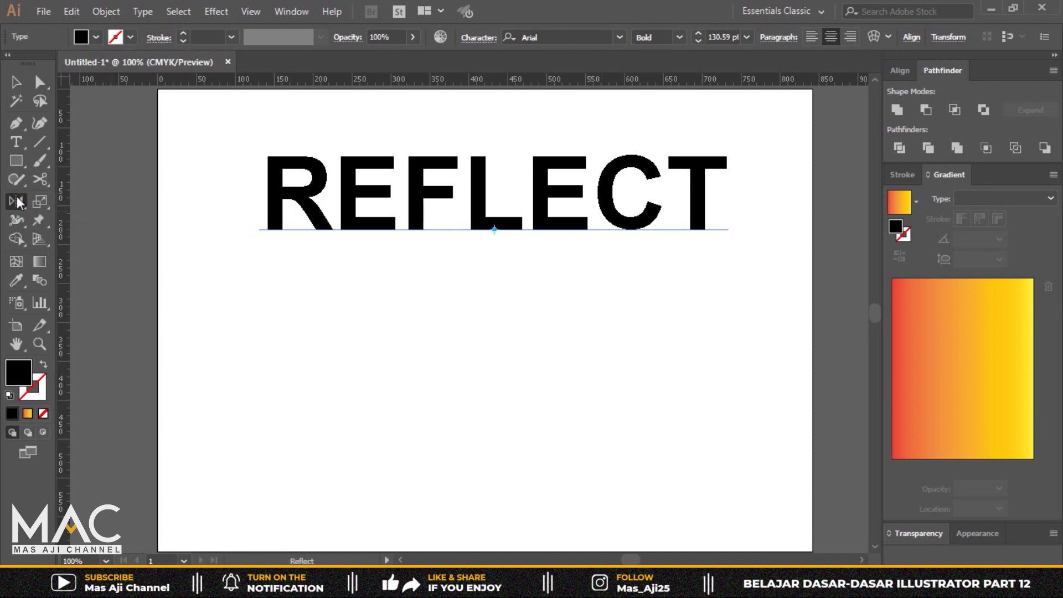
- Create a copy of REFLECT mirrored across the horizontal axis, sitting beneath the original
left_click(495, 230, "alt")
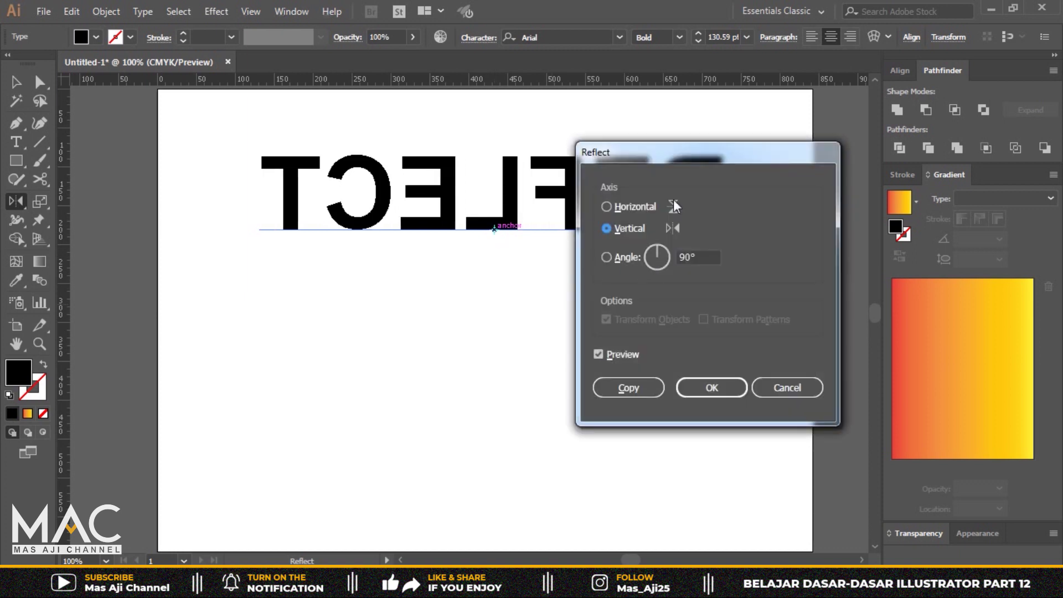
left_click(615, 208)
left_click(598, 355)
left_click(598, 355)
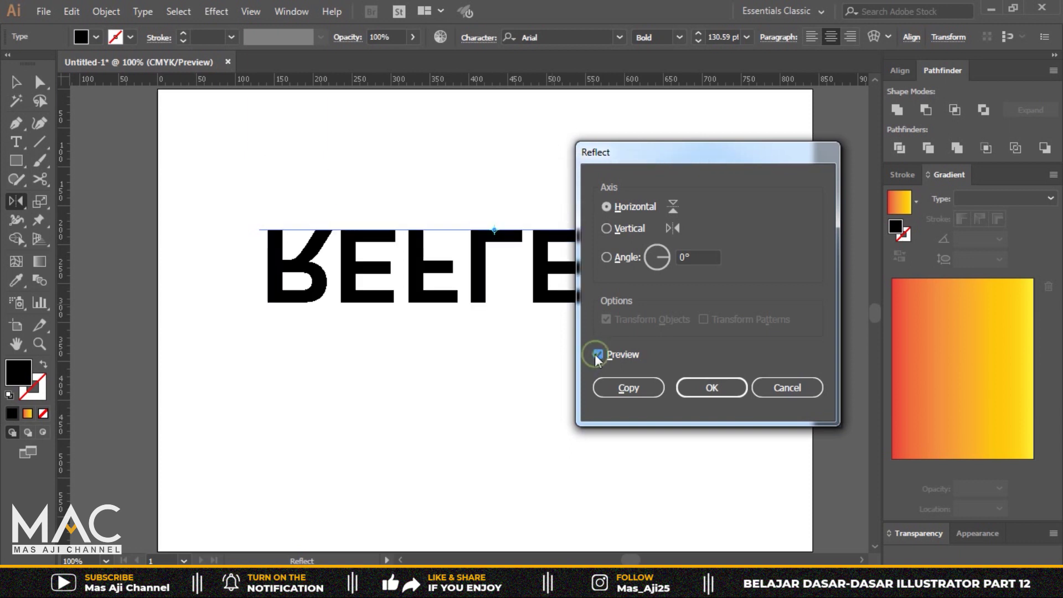
left_click(621, 391)
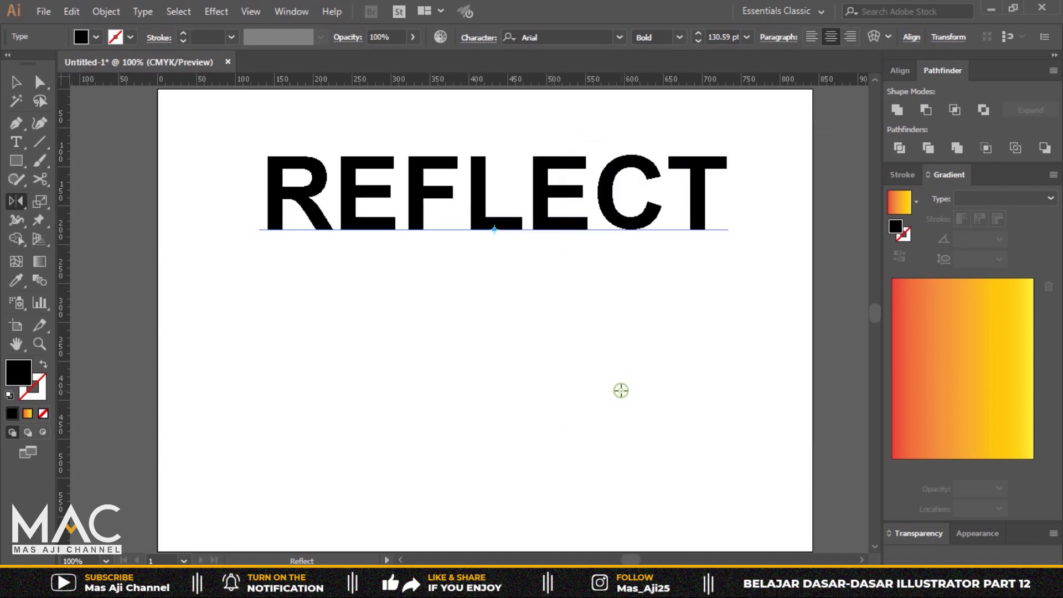
key("v")
left_click(18, 84)
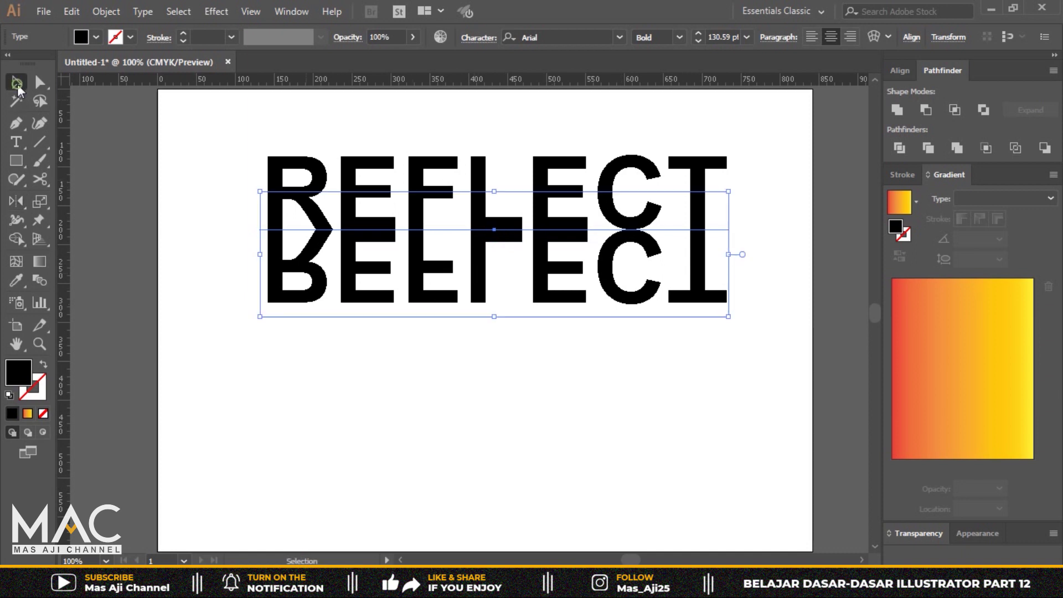
left_click(595, 457)
left_click_drag(484, 265, 486, 326)
key("ctrl+z")
- Set the flipped REFLECT copy's opacity to 40% so it reads as a faded reflection
left_click(412, 37)
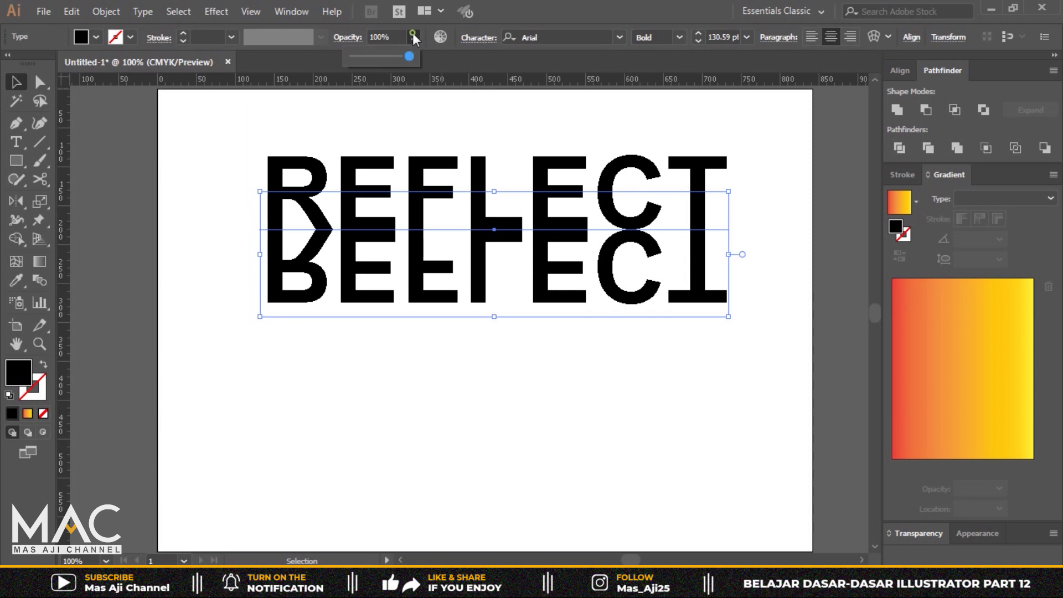
left_click(380, 55)
left_click(316, 35)
key("BackSpace")
type("40")
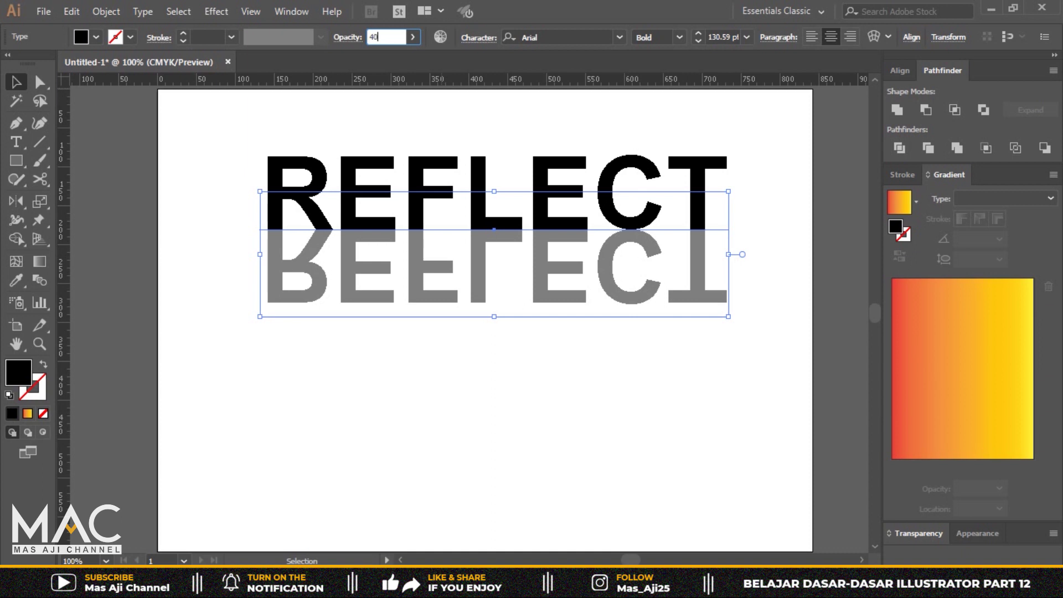
key("Return")
left_click(749, 313)
left_click_drag(749, 313, 768, 364)
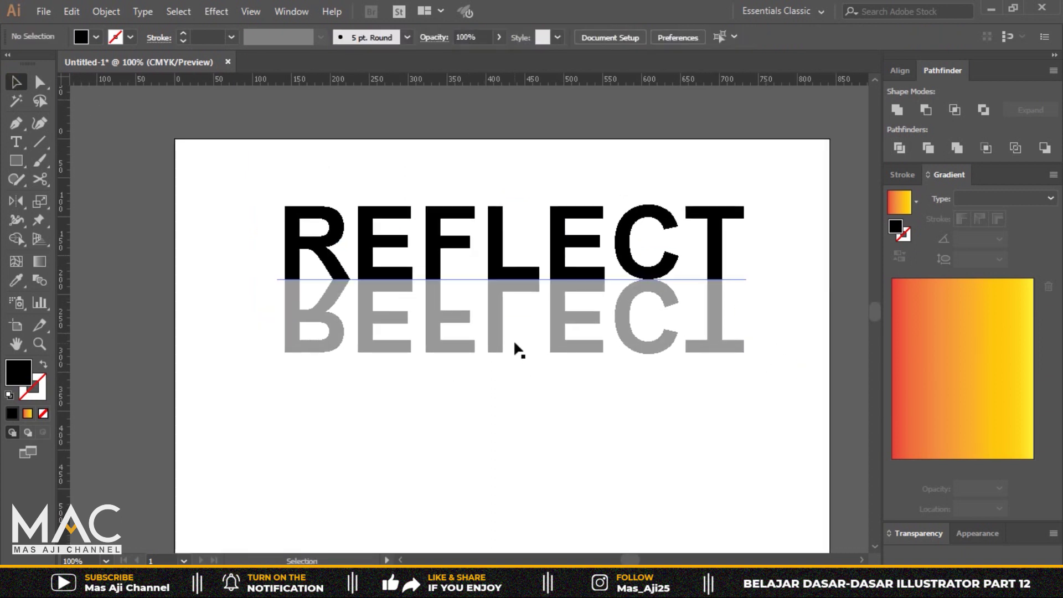
left_click_drag(635, 309, 581, 271)
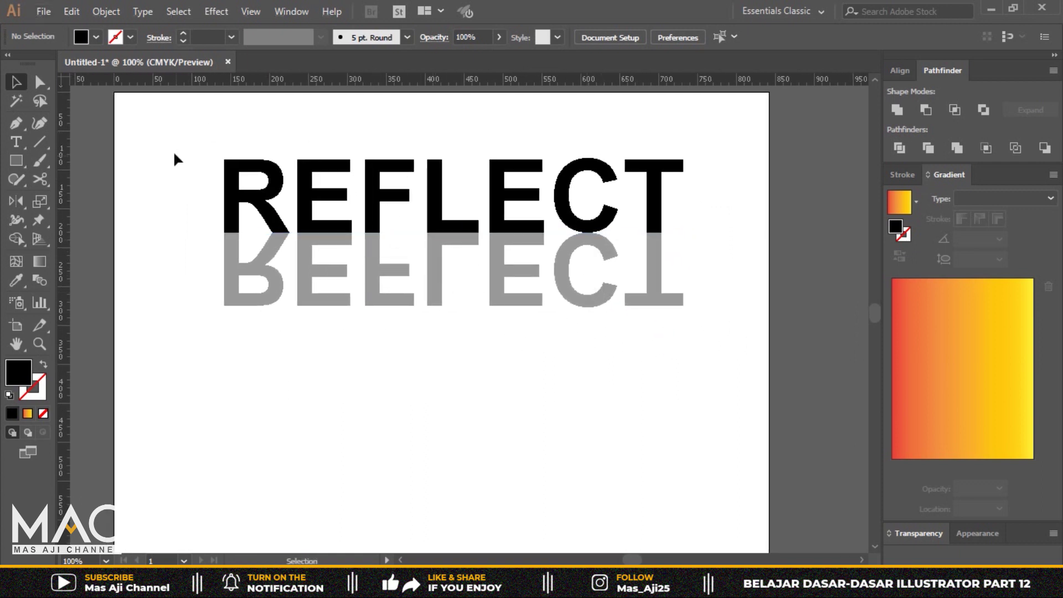
scroll(556, 318, "down", 1)
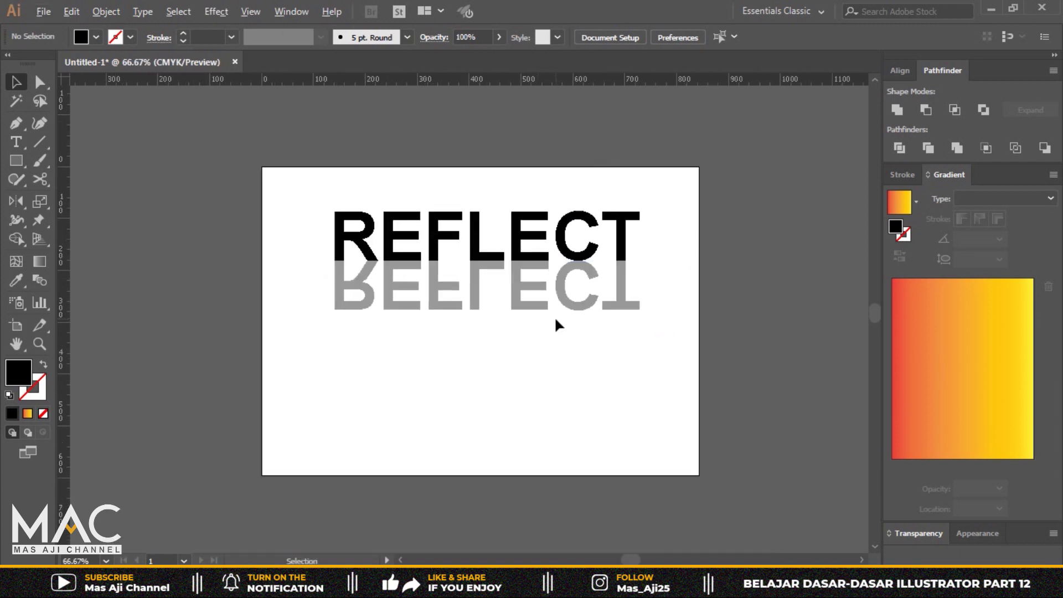
left_click(14, 200)
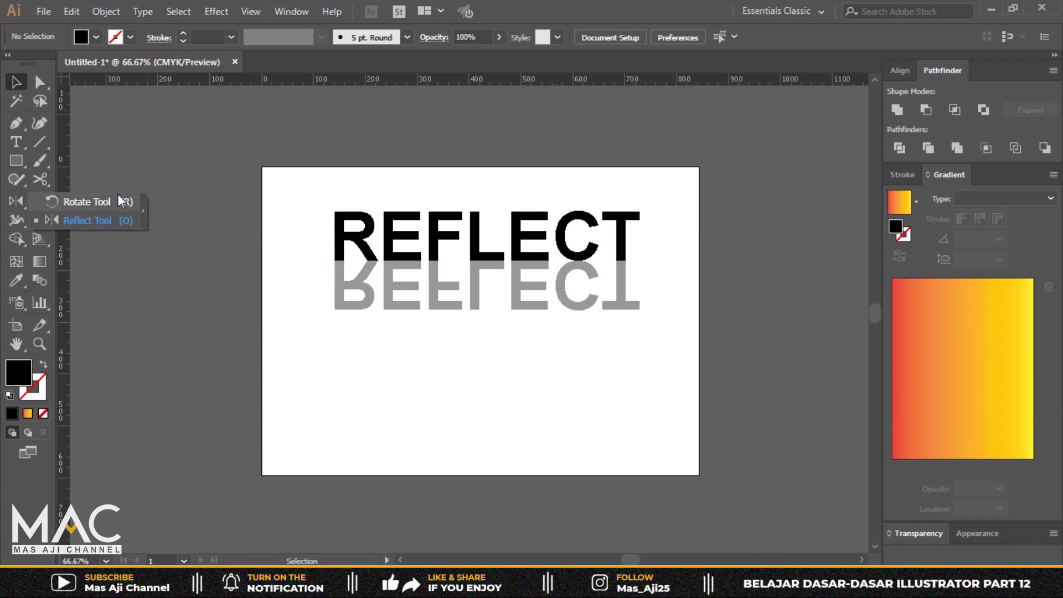
left_click(16, 83)
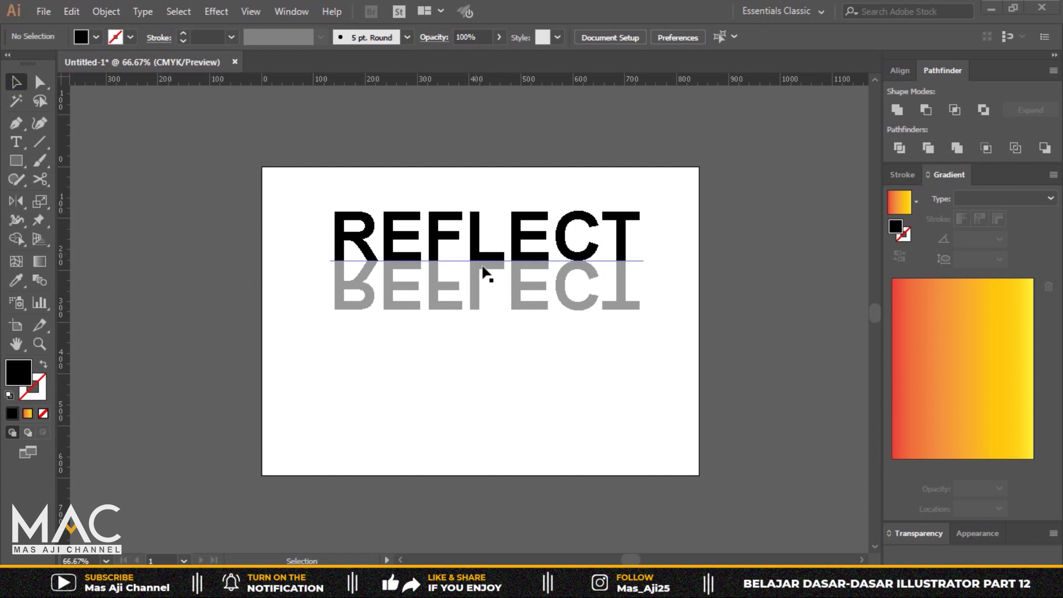
scroll(466, 263, "up", 1)
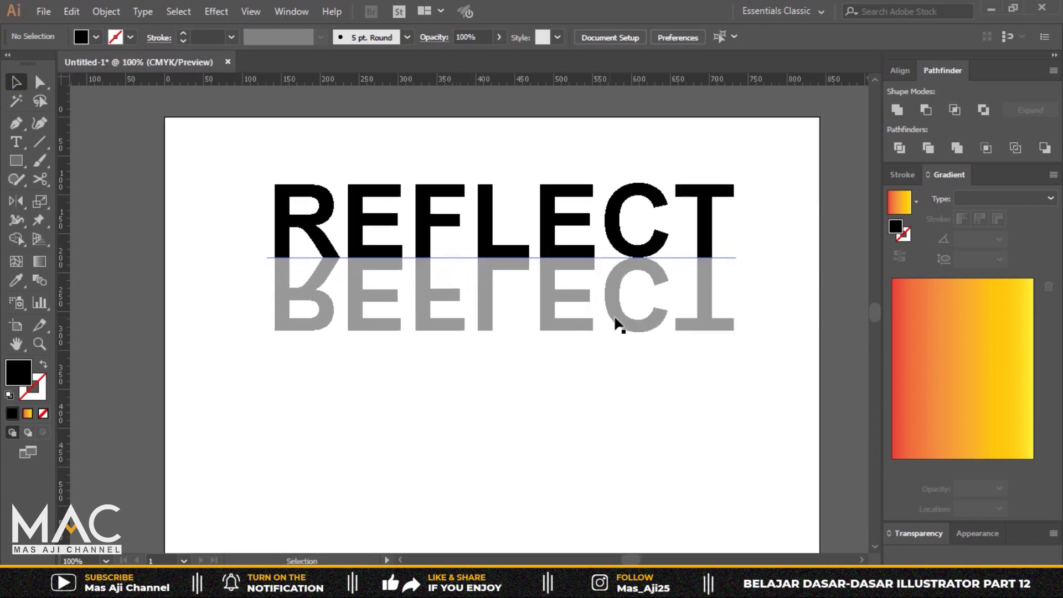
left_click_drag(697, 405, 699, 392)
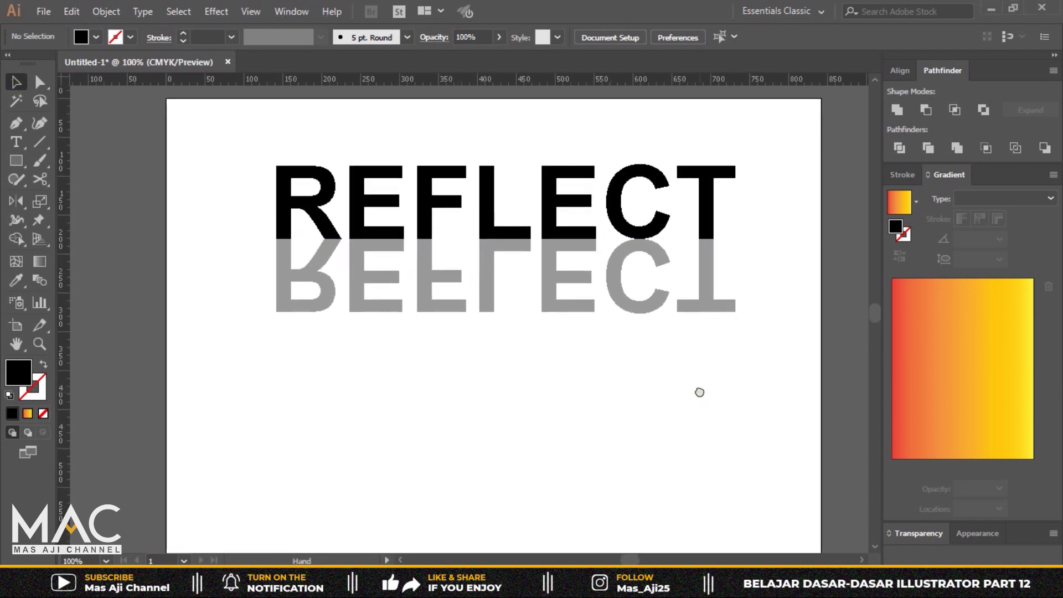
left_click(16, 201)
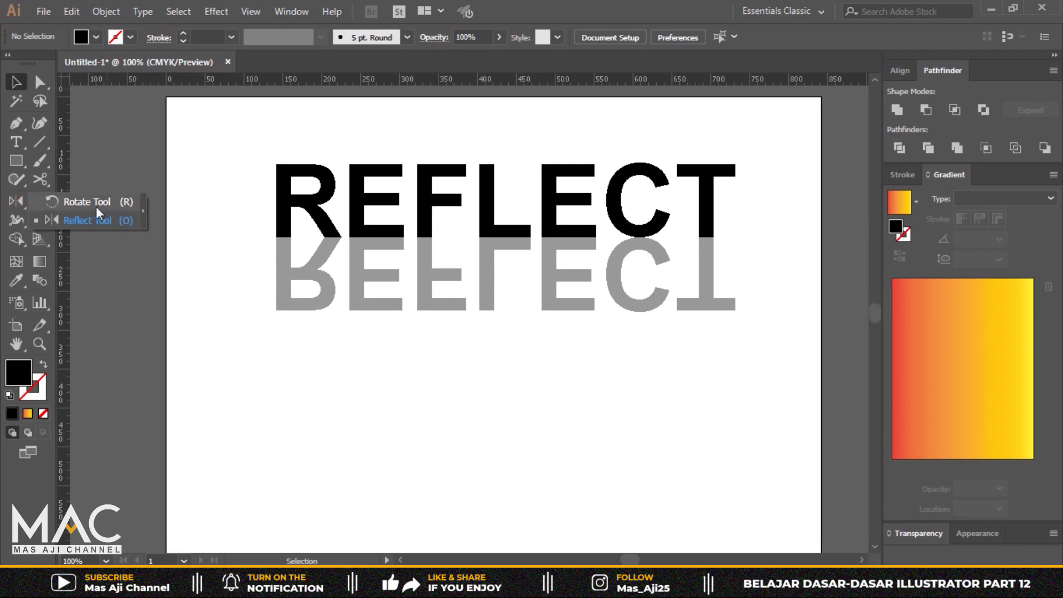
left_click(17, 83)
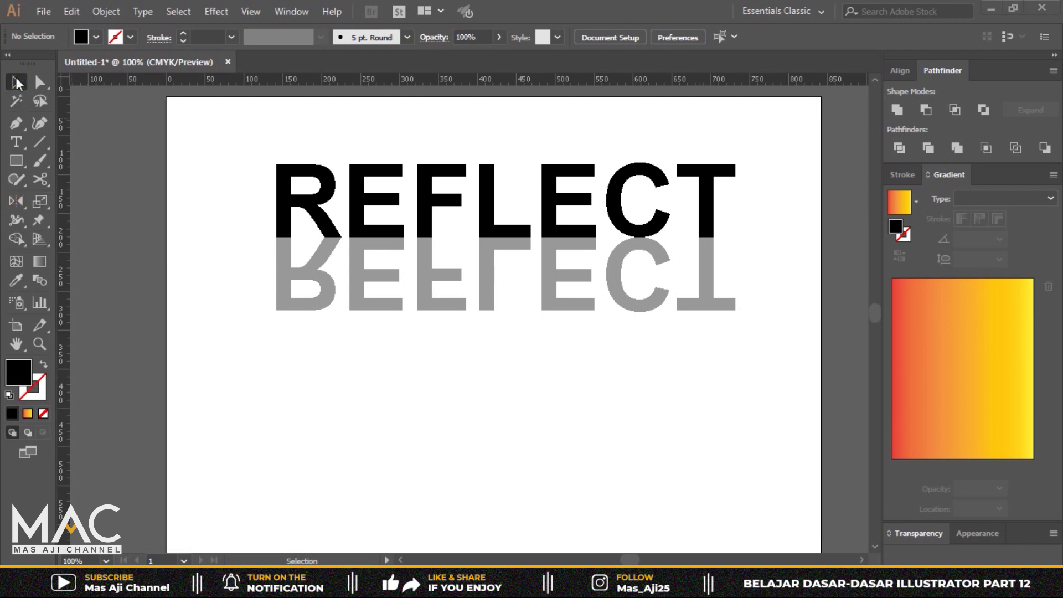
left_click(36, 200)
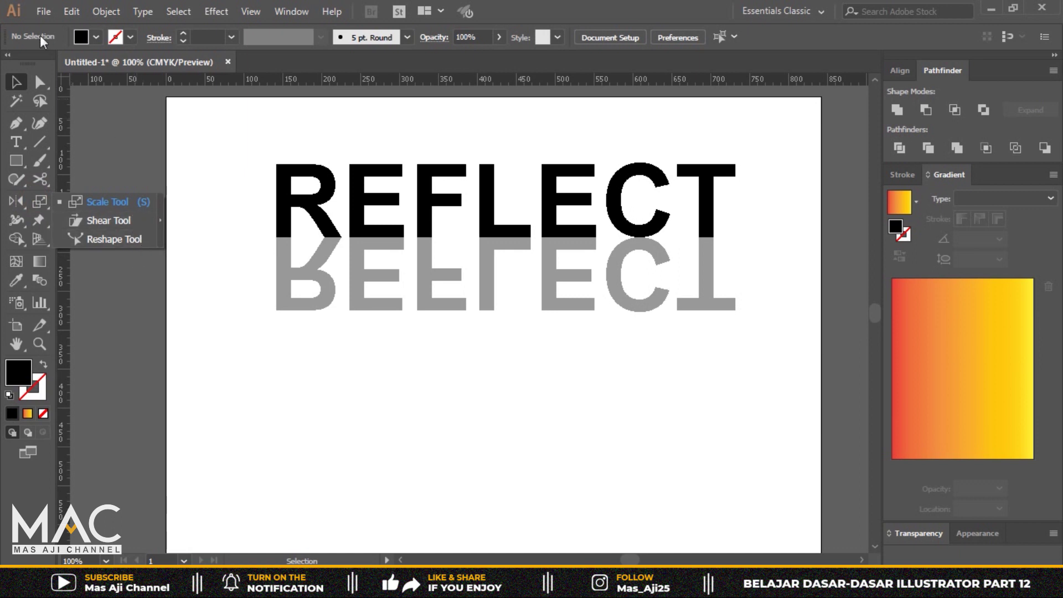
left_click(16, 84)
left_click(622, 416)
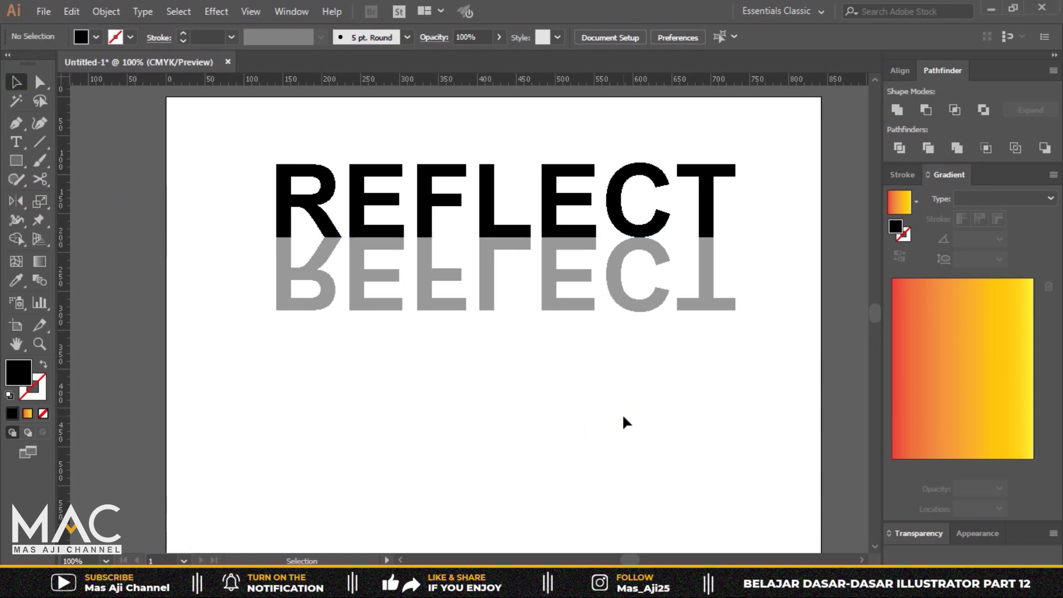